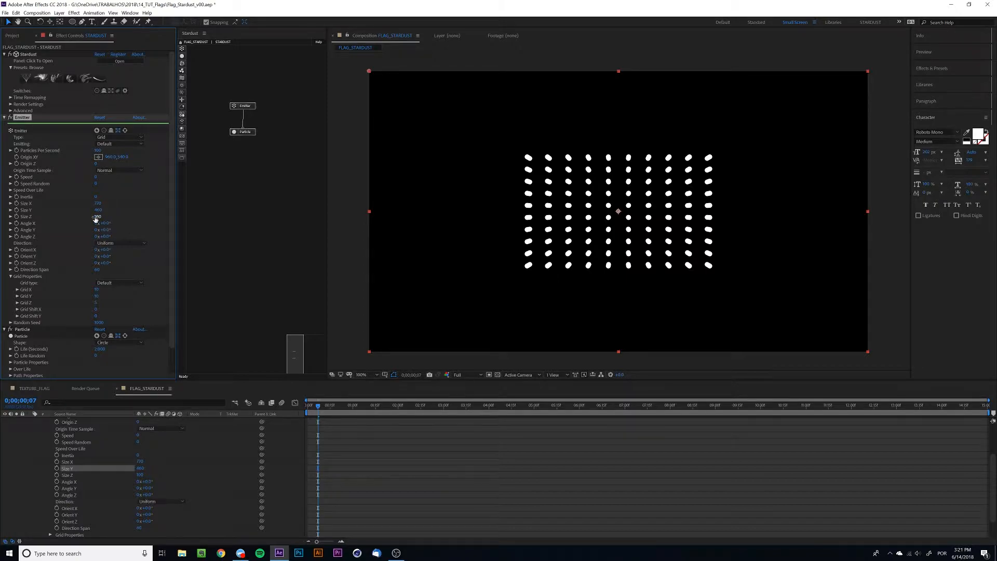
Step: Increase the emitter grid's point counts along X and Y and set Grid Z to 1
{"action": "left_click_drag", "start_coordinate": [96, 290], "coordinate": [107, 296]}
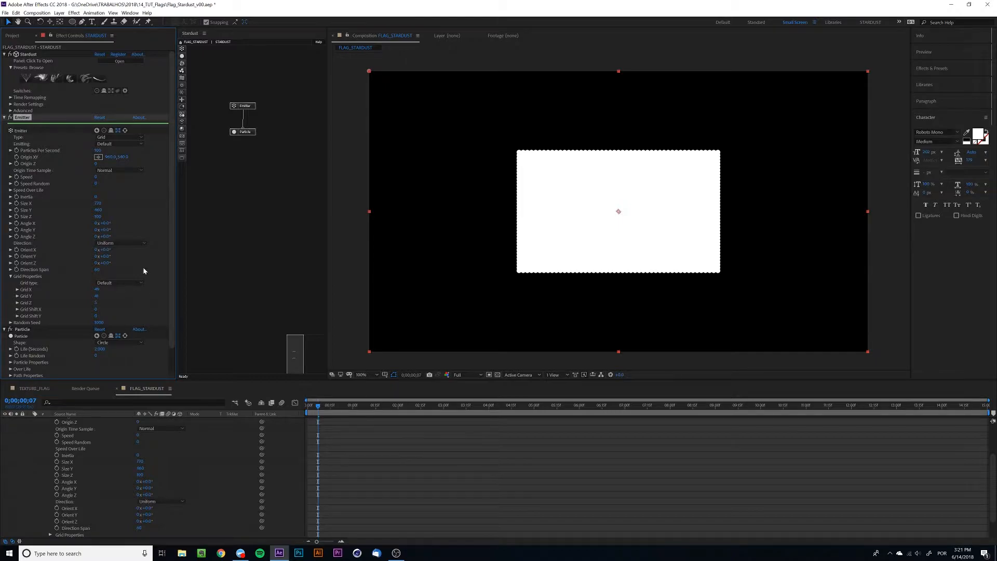
{"action": "scroll", "coordinate": [142, 273], "scroll_direction": "down", "scroll_amount": 1}
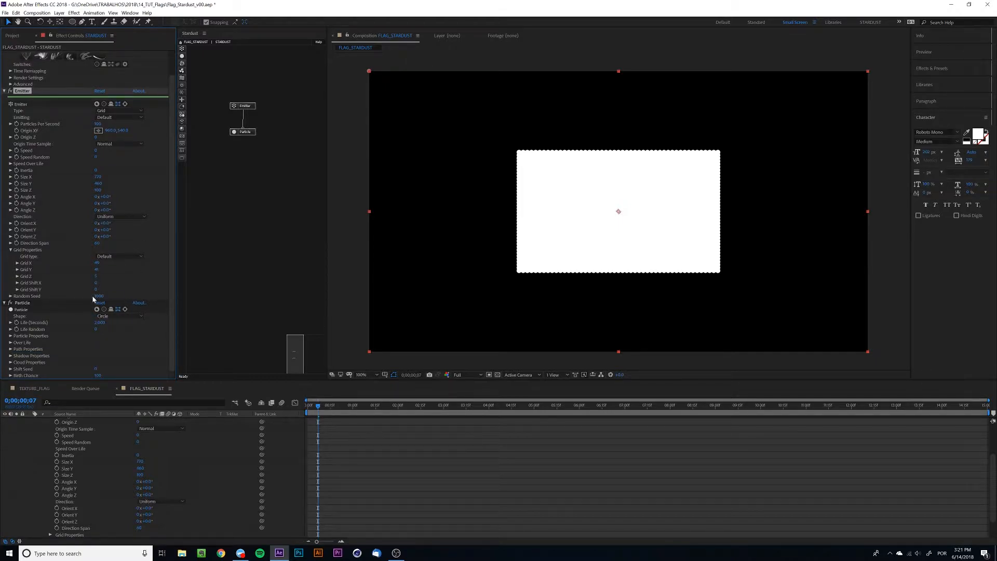
{"action": "left_click", "coordinate": [96, 276]}
{"action": "key", "text": "Return"}
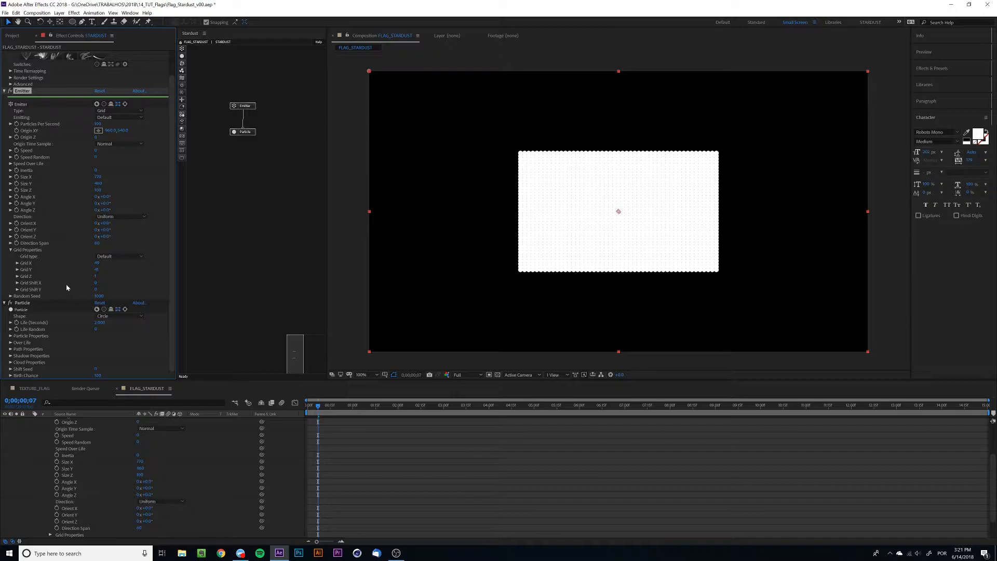
Step: Set the particle life to 15 seconds and the particle size to 3 pixels
{"action": "left_click", "coordinate": [96, 323]}
{"action": "type", "text": "15"}
{"action": "key", "text": "Return"}
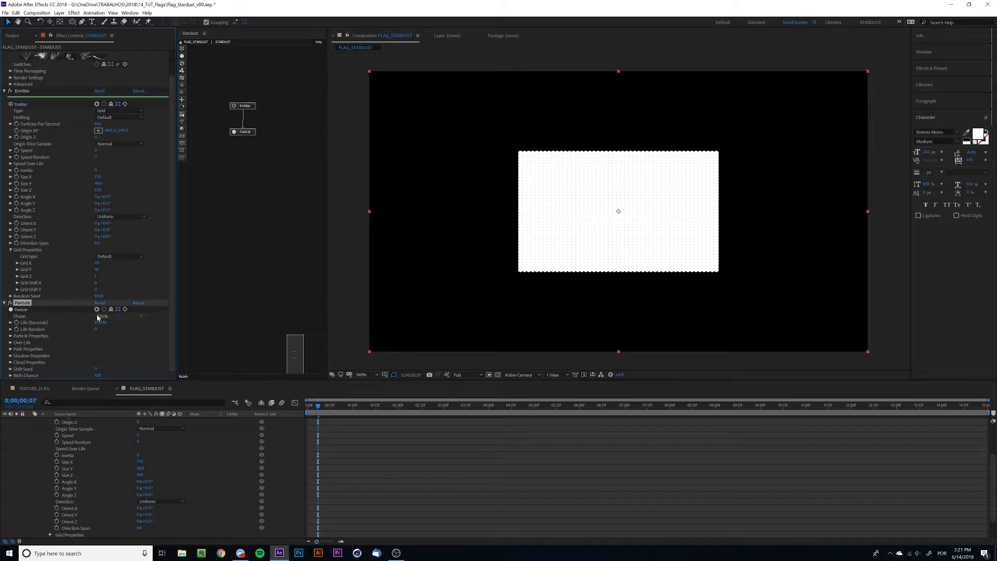
{"action": "left_click", "coordinate": [11, 336]}
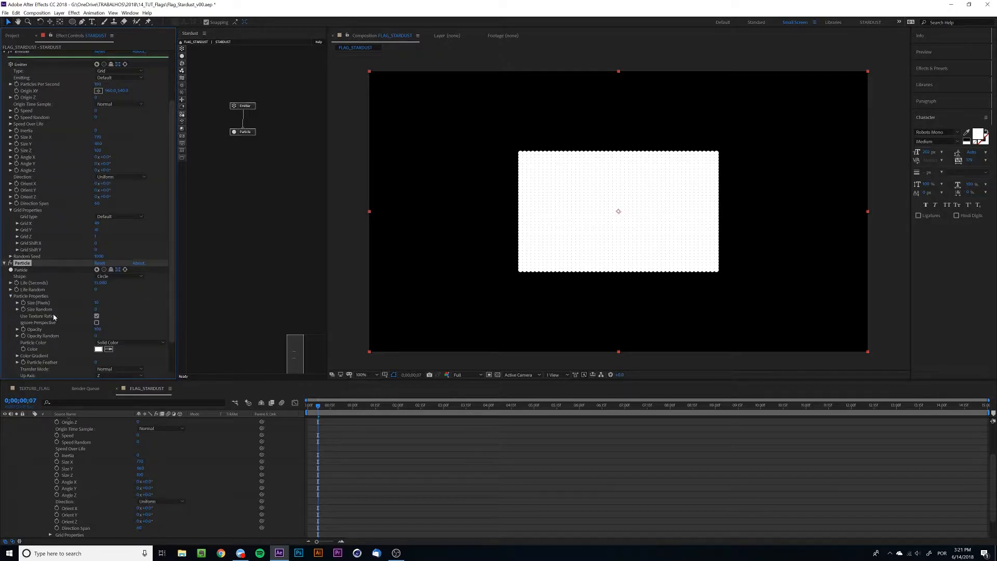
{"action": "left_click", "coordinate": [98, 303]}
{"action": "key", "text": "Return"}
{"action": "left_click", "coordinate": [97, 305]}
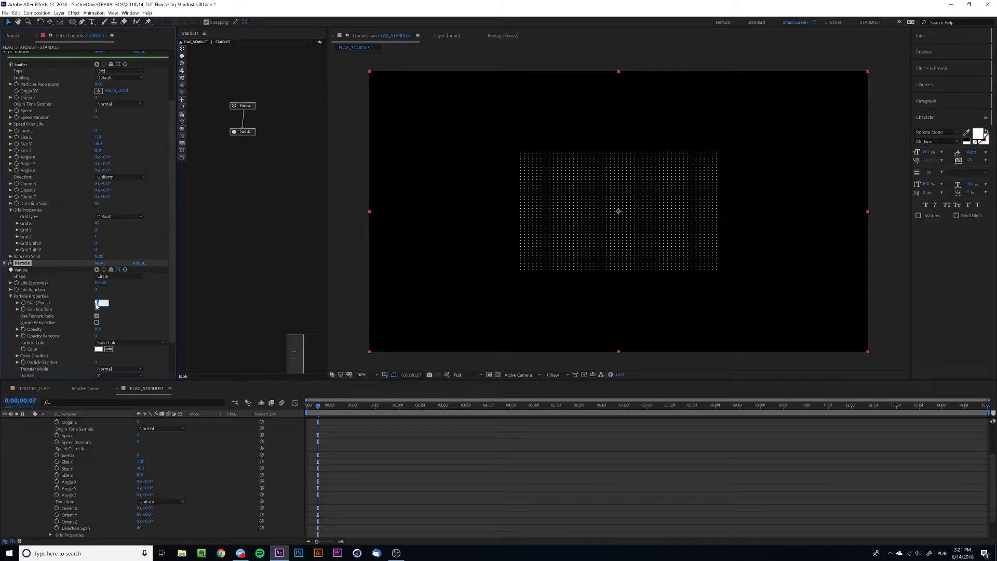
{"action": "type", "text": "3"}
{"action": "key", "text": "Return"}
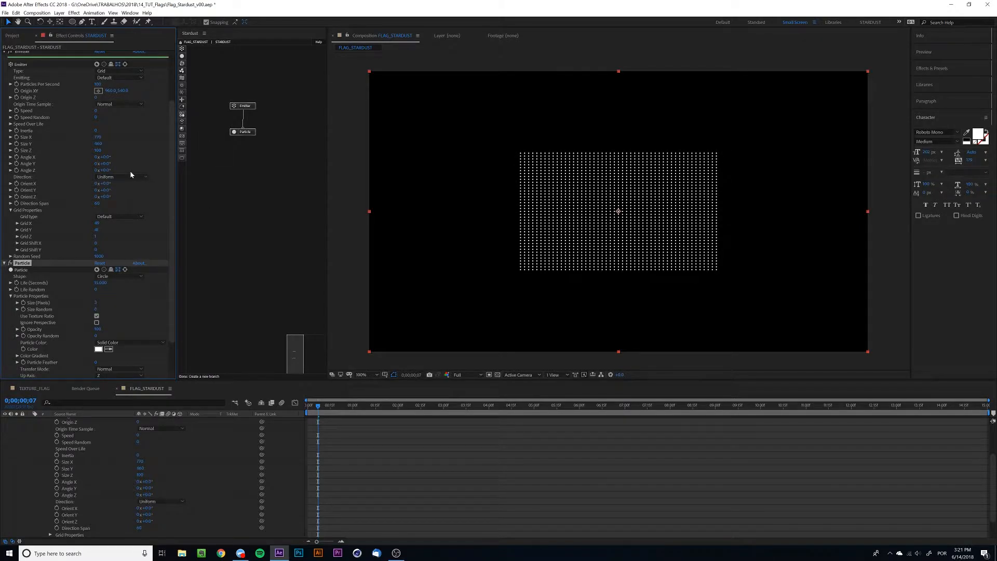
Step: Set the emitter's Grid X to 100 and Grid Y to 70
{"action": "left_click_drag", "start_coordinate": [98, 223], "coordinate": [114, 223]}
{"action": "left_click", "coordinate": [97, 224]}
{"action": "type", "text": "100"}
{"action": "key", "text": "Return"}
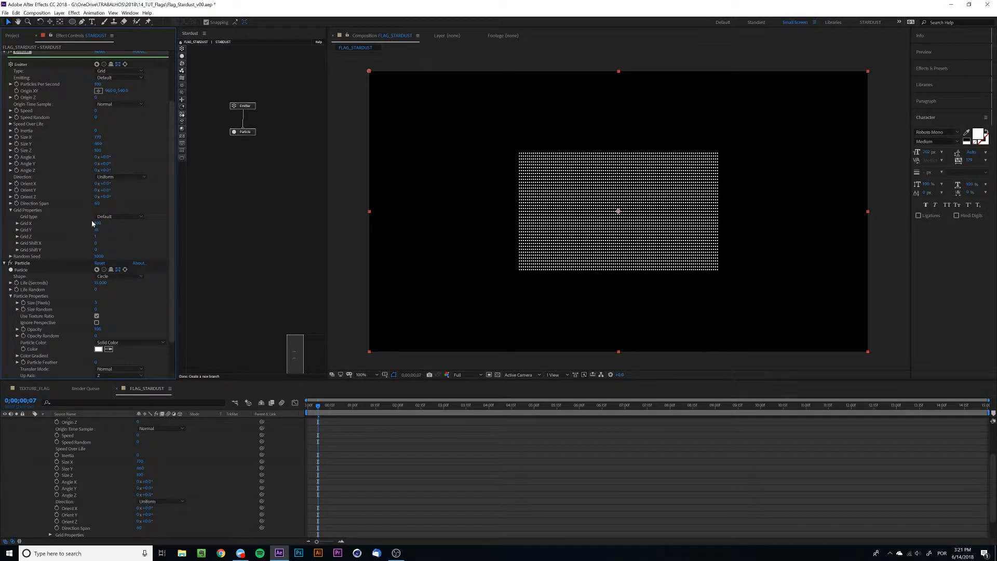
{"action": "left_click", "coordinate": [96, 230]}
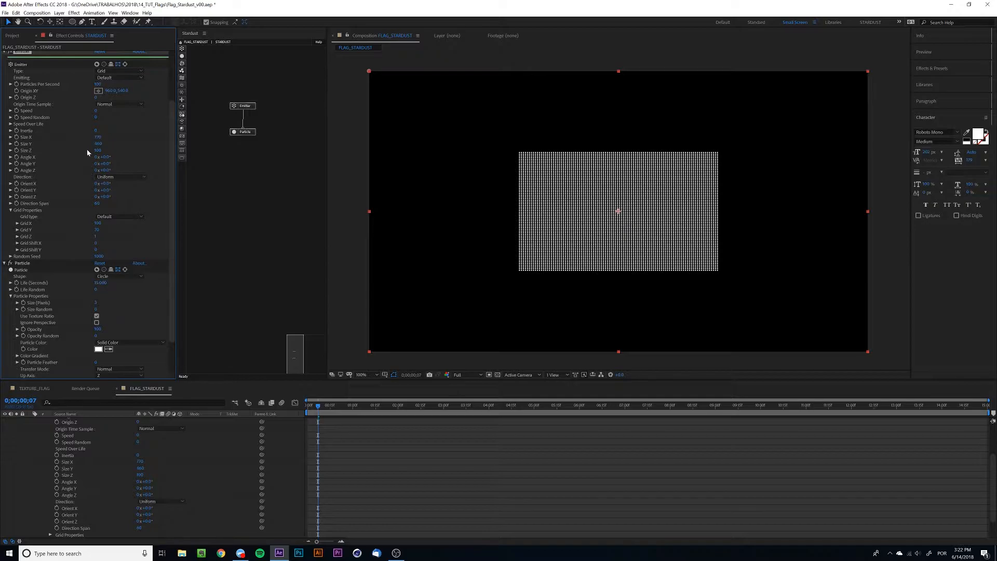
Step: Add a Turbulence node below the Particle node and connect the Particle node to it
{"action": "scroll", "coordinate": [86, 150], "scroll_direction": "down", "scroll_amount": 2}
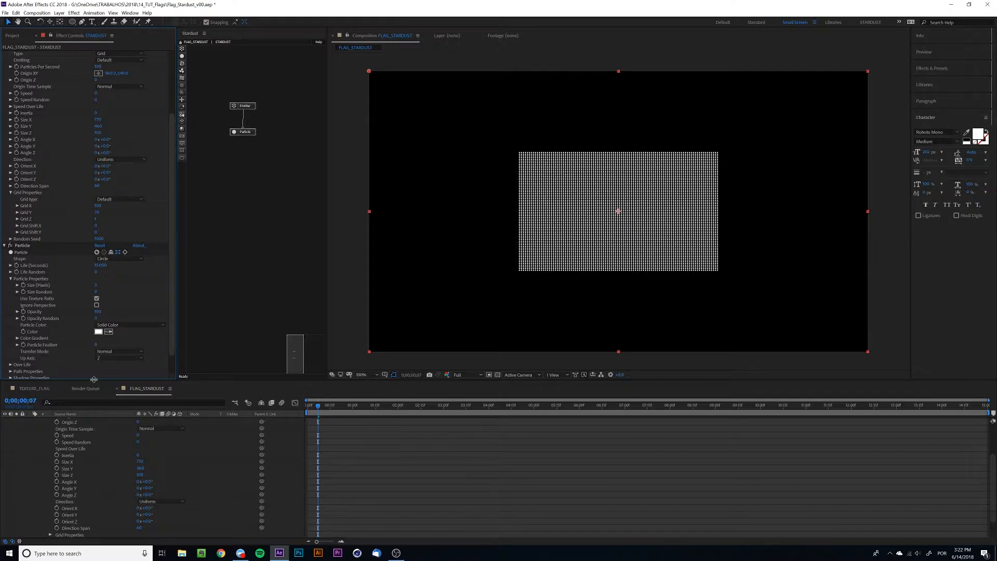
{"action": "scroll", "coordinate": [51, 143], "scroll_direction": "up", "scroll_amount": 5}
{"action": "scroll", "coordinate": [51, 141], "scroll_direction": "down", "scroll_amount": 5}
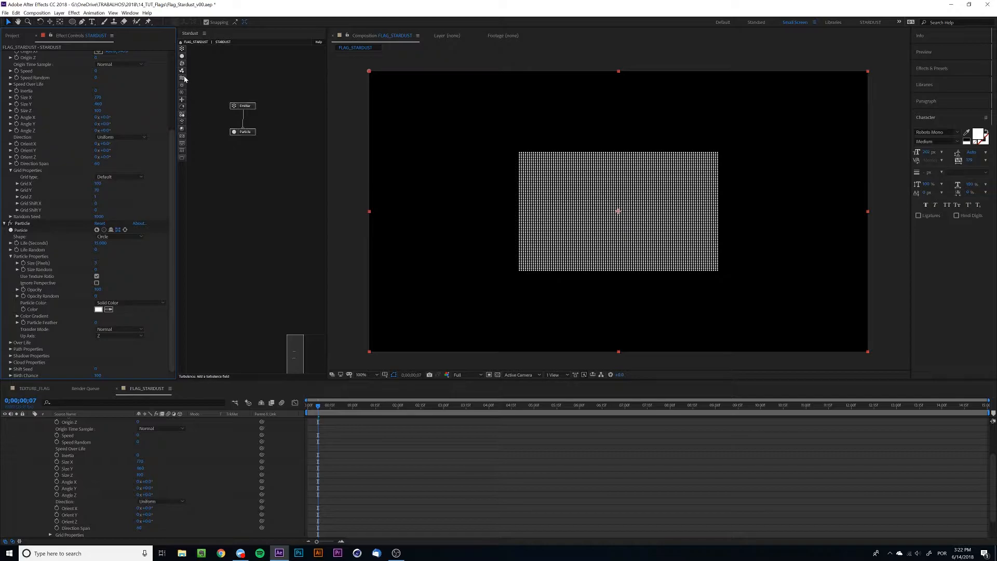
{"action": "left_click_drag", "start_coordinate": [182, 79], "coordinate": [241, 161]}
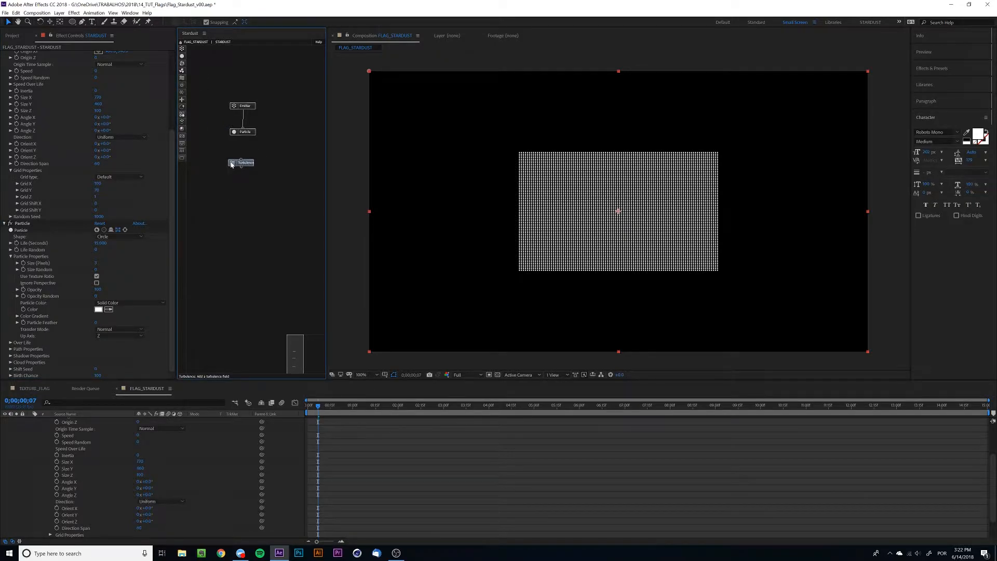
{"action": "left_click_drag", "start_coordinate": [242, 136], "coordinate": [242, 161]}
Step: Set the Particle node's size to 5 pixels
{"action": "left_click", "coordinate": [242, 132]}
{"action": "left_click", "coordinate": [96, 244]}
{"action": "type", "text": "5"}
{"action": "key", "text": "Return"}
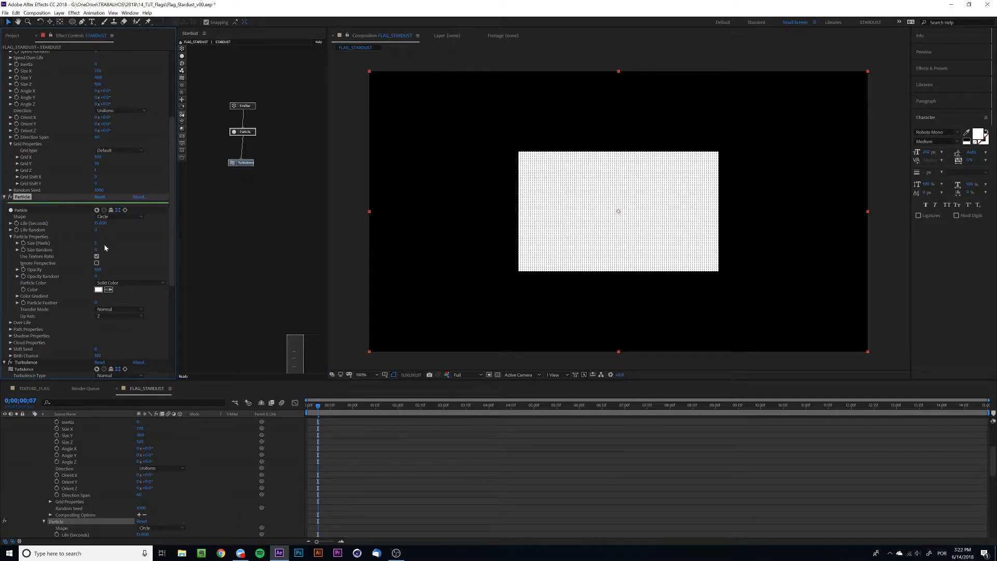
Step: Raise the Turbulence node's Position offset and greatly increase its Noise Scale to form smooth cloth-like waves
{"action": "left_click", "coordinate": [241, 163]}
{"action": "scroll", "coordinate": [57, 248], "scroll_direction": "down", "scroll_amount": 5}
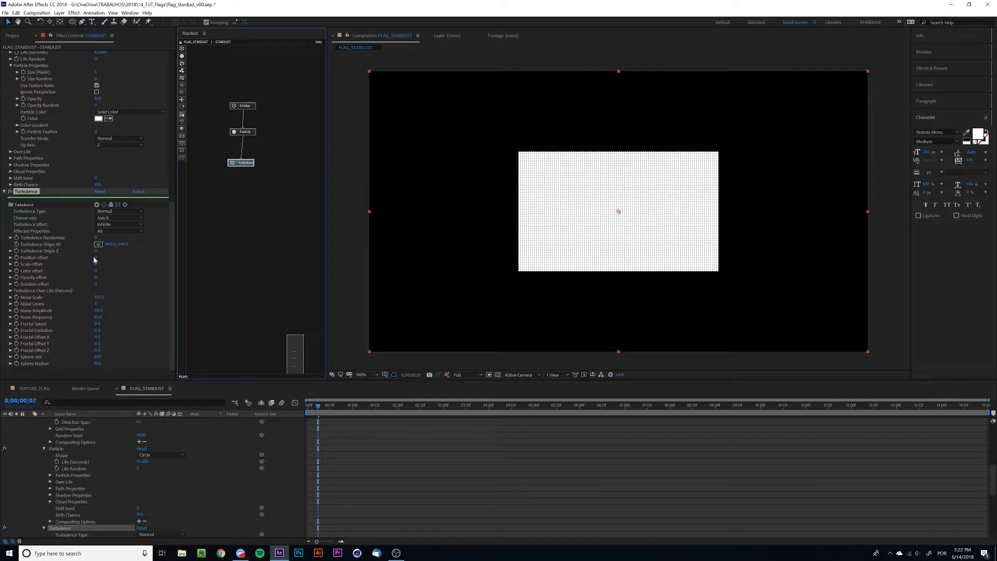
{"action": "left_click_drag", "start_coordinate": [93, 256], "coordinate": [95, 257]}
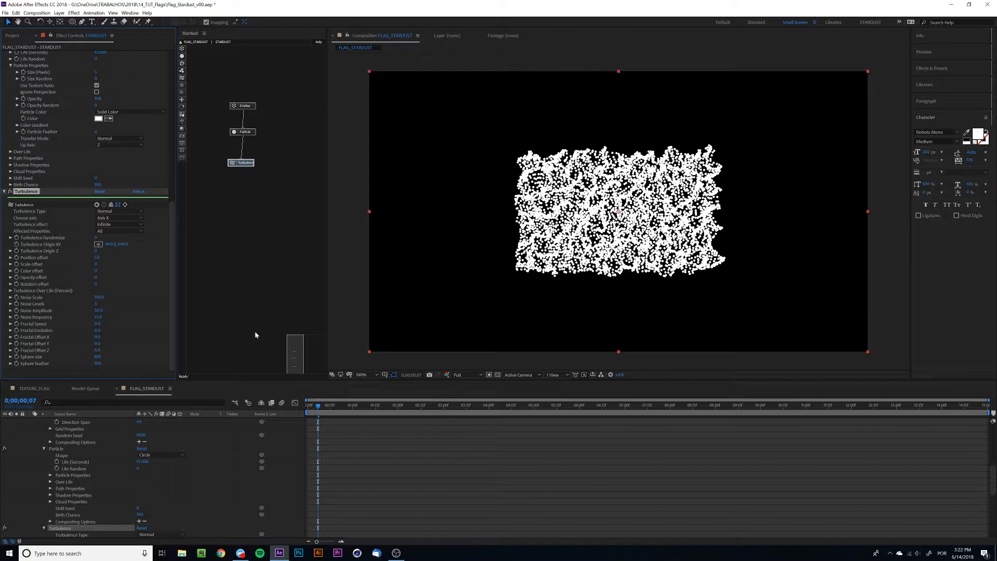
{"action": "left_click_drag", "start_coordinate": [99, 297], "coordinate": [153, 280]}
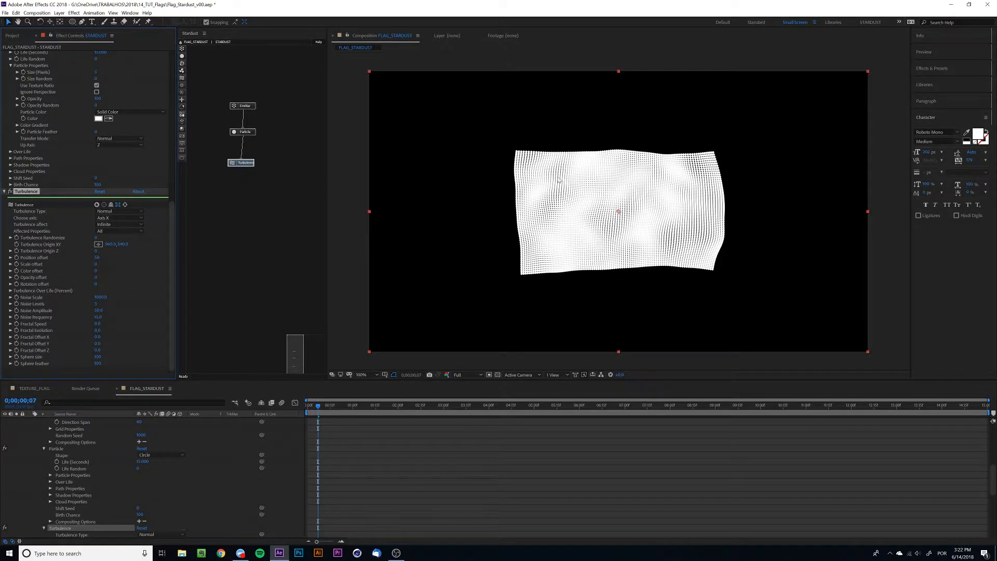
Step: Preview the turbulence on the particle grid and return the playhead near the start of the composition
{"action": "key", "text": "space"}
{"action": "key", "text": "space"}
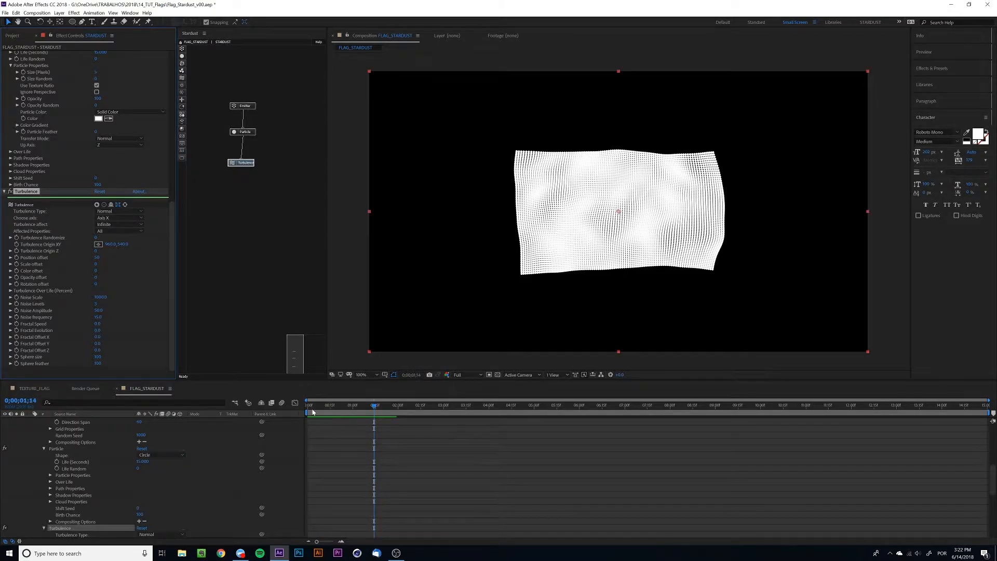
{"action": "left_click", "coordinate": [311, 408]}
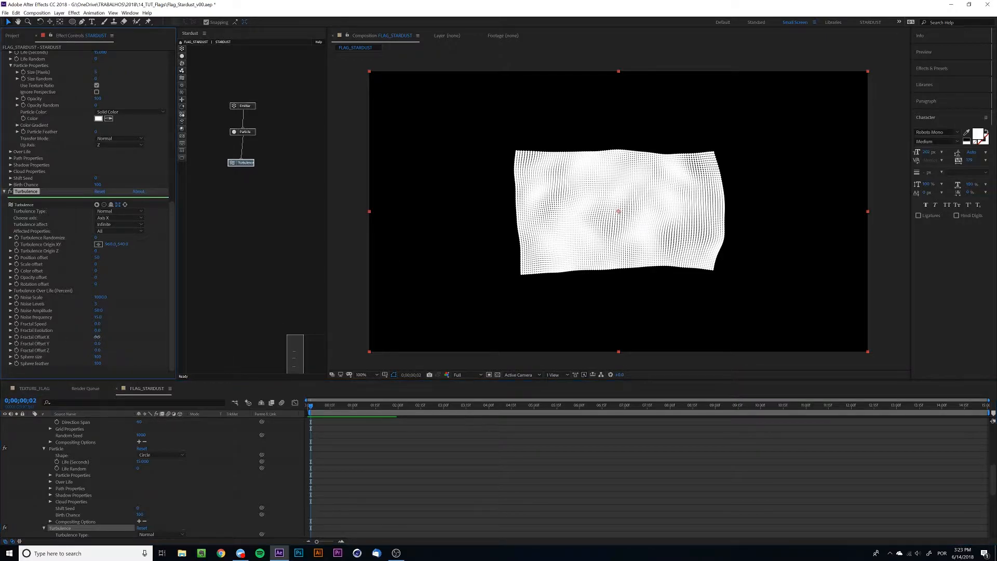
Step: Add the expression time*10 to the Turbulence node's Fractal Offset X and preview the motion
{"action": "left_click_drag", "start_coordinate": [98, 336], "coordinate": [102, 336]}
{"action": "key", "text": "ctrl+z"}
{"action": "left_click", "coordinate": [16, 337], "text": "alt"}
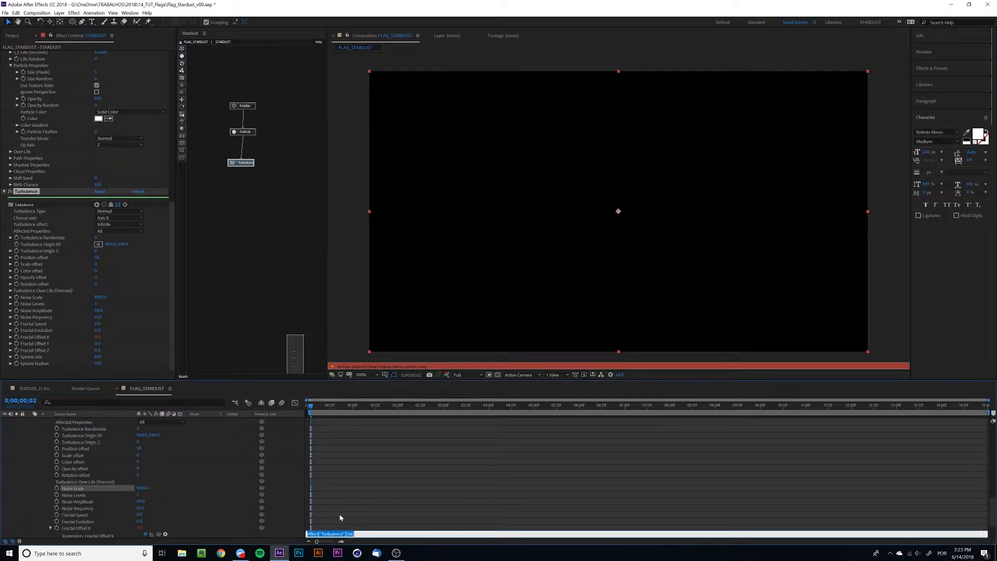
{"action": "type", "text": "time*10"}
{"action": "left_click", "coordinate": [345, 476]}
{"action": "key", "text": "space"}
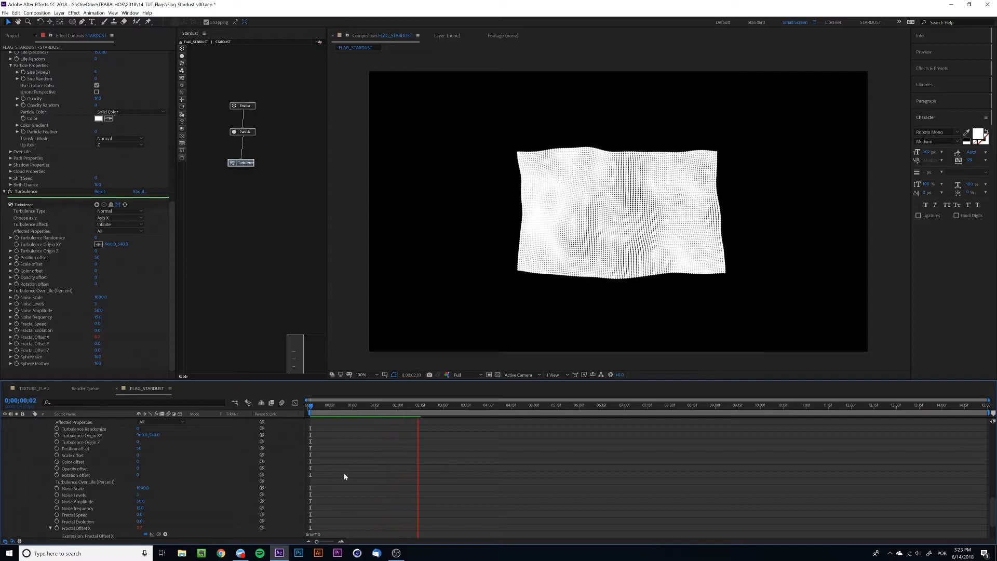
{"action": "key", "text": "space"}
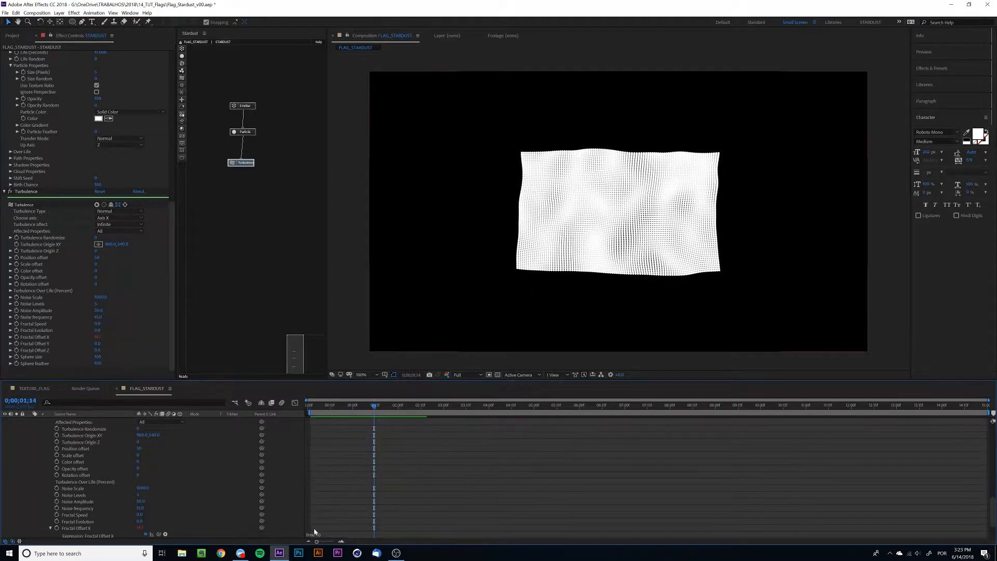
Step: Change the Fractal Offset X expression to time*-5 and preview the motion
{"action": "left_click", "coordinate": [319, 534]}
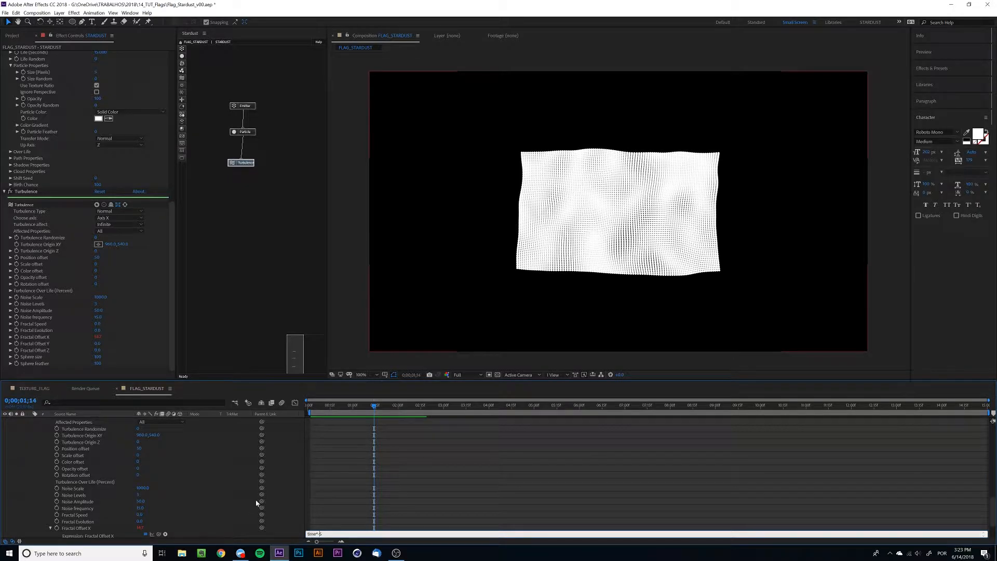
{"action": "type", "text": "5"}
{"action": "left_click", "coordinate": [356, 480]}
{"action": "key", "text": "space"}
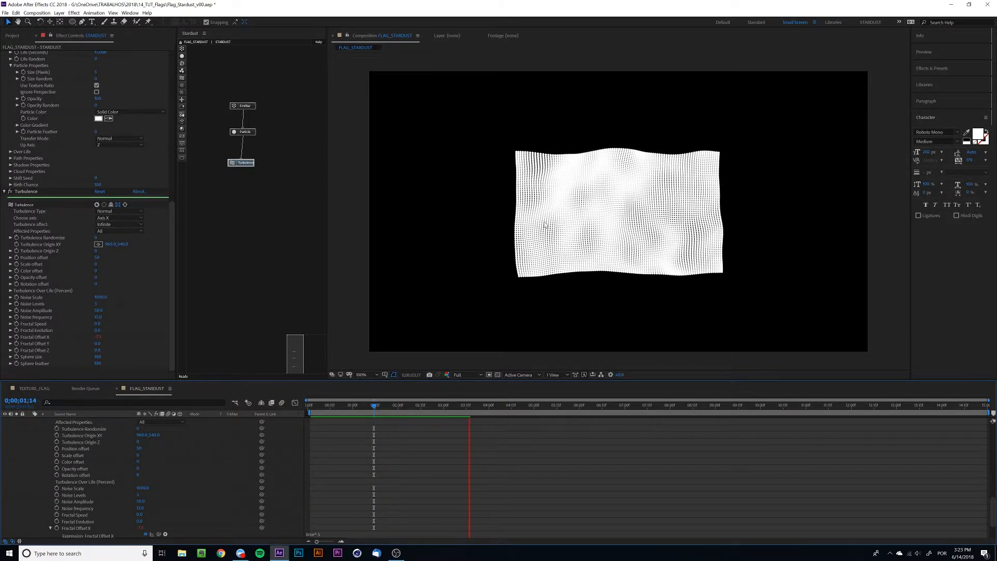
{"action": "key", "text": "space"}
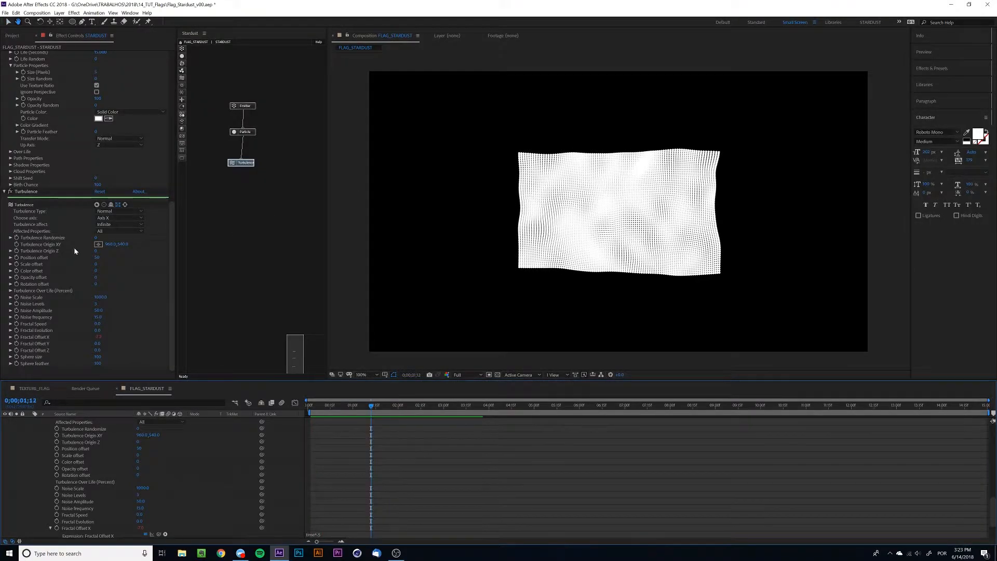
Step: Move the Turbulence Origin XY to the flag's left edge at 552, 540 and preview the motion
{"action": "mouse_move", "coordinate": [108, 246]}
{"action": "left_mouse_down"}
{"action": "mouse_move", "coordinate": [118, 244]}
{"action": "mouse_move", "coordinate": [76, 240]}
{"action": "left_mouse_up"}
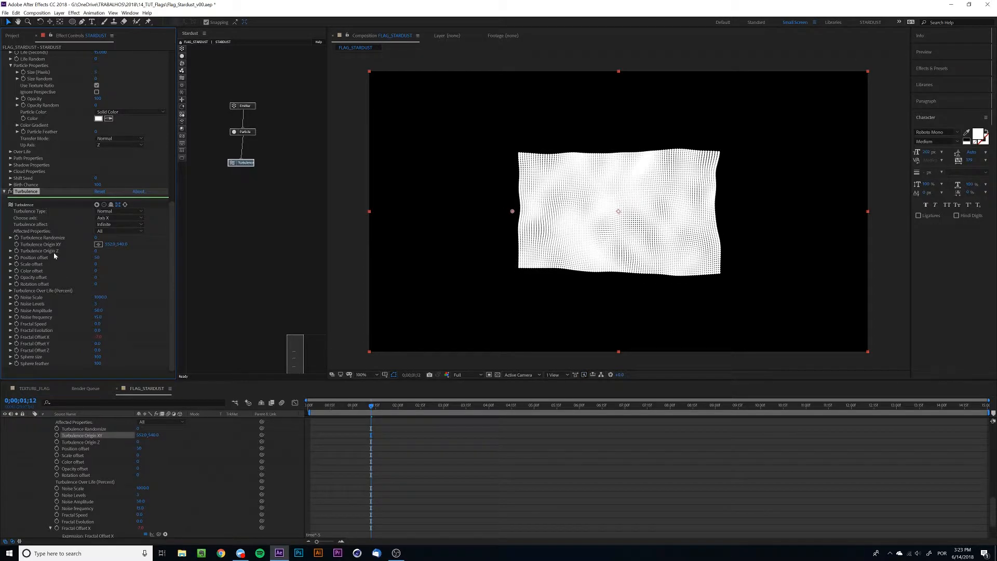
{"action": "key", "text": "space"}
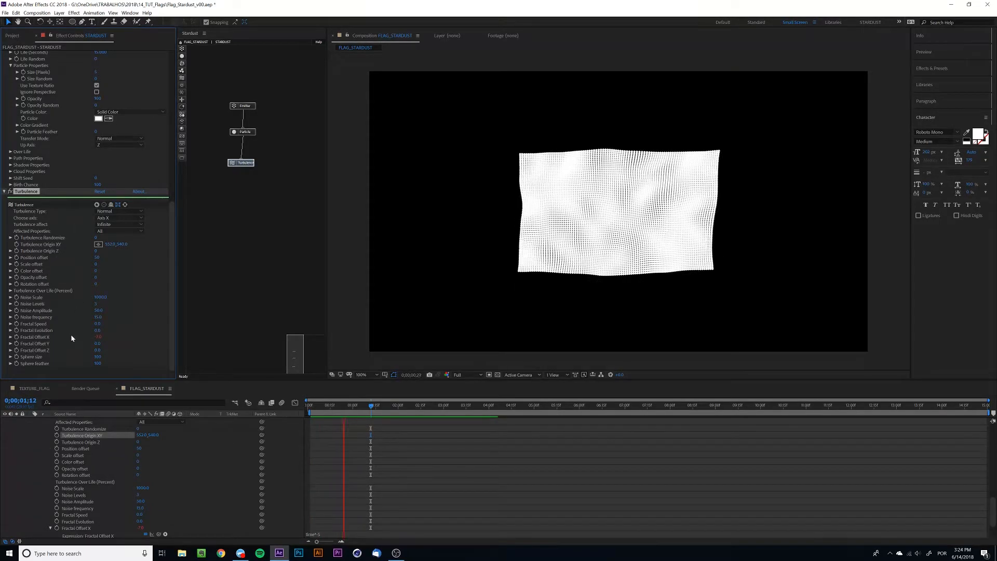
{"action": "key", "text": "space"}
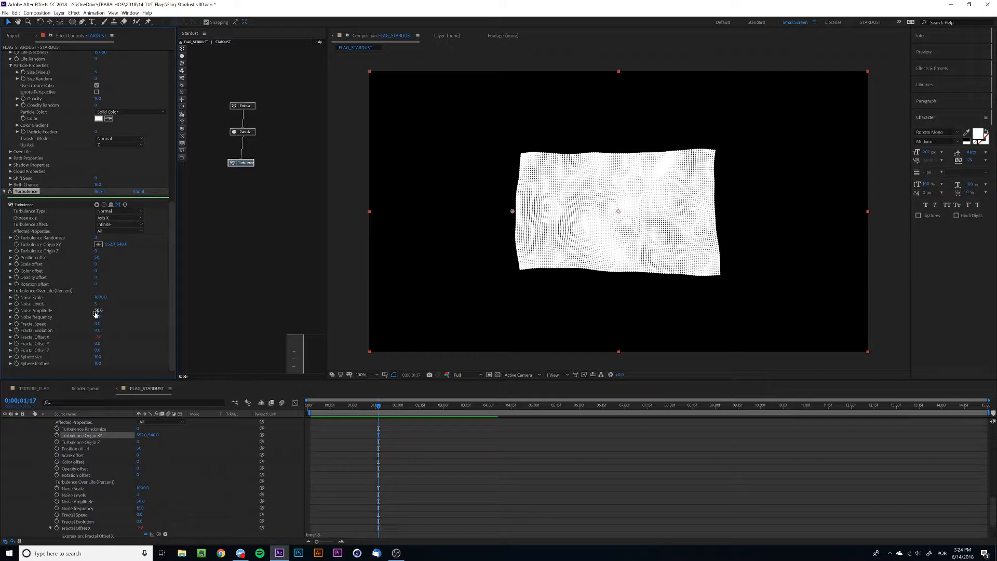
Step: Preview the flag with a much higher Noise Amplitude and reset the amplitude to 50
{"action": "left_click_drag", "start_coordinate": [96, 312], "coordinate": [173, 269]}
{"action": "key", "text": "space"}
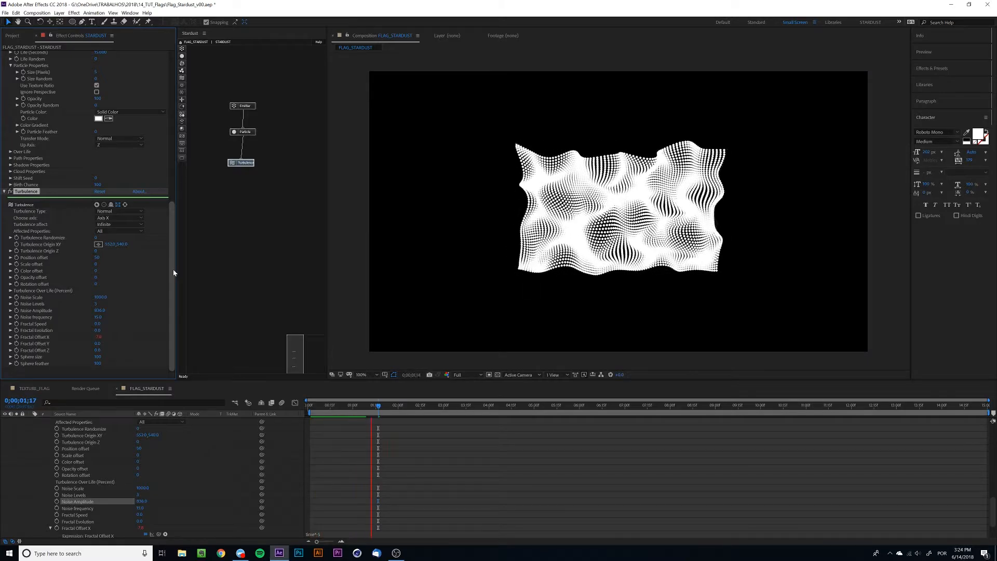
{"action": "key", "text": "space"}
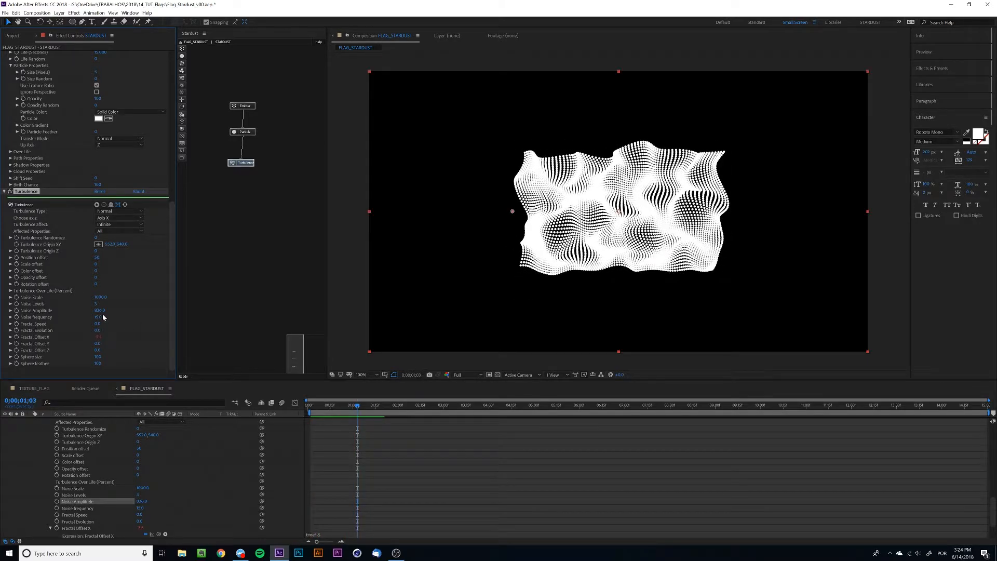
{"action": "left_click", "coordinate": [101, 311]}
{"action": "type", "text": "50"}
{"action": "key", "text": "Return"}
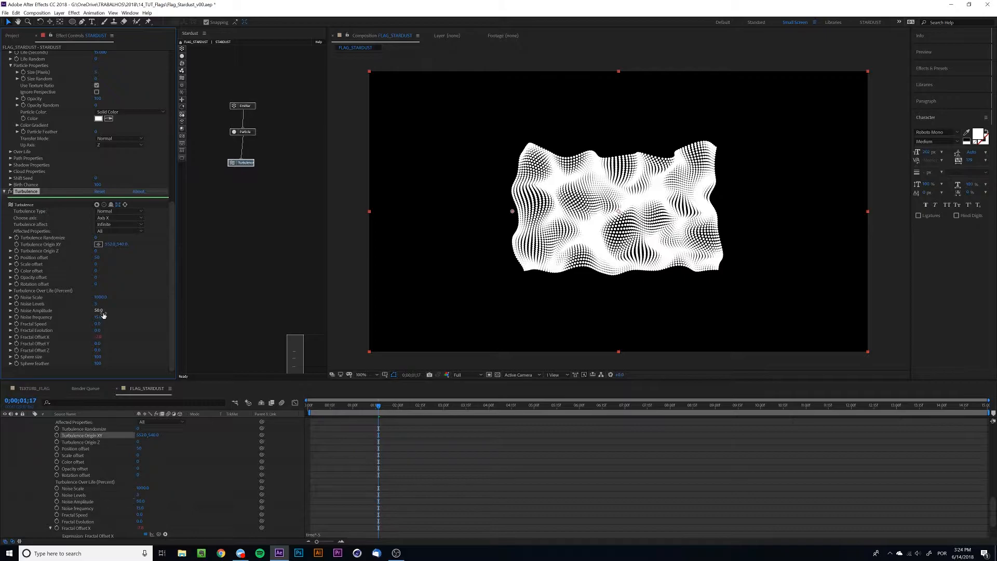
Step: Set the Turbulence node's Noise frequency to 5 and preview the flag's motion
{"action": "left_click", "coordinate": [101, 316]}
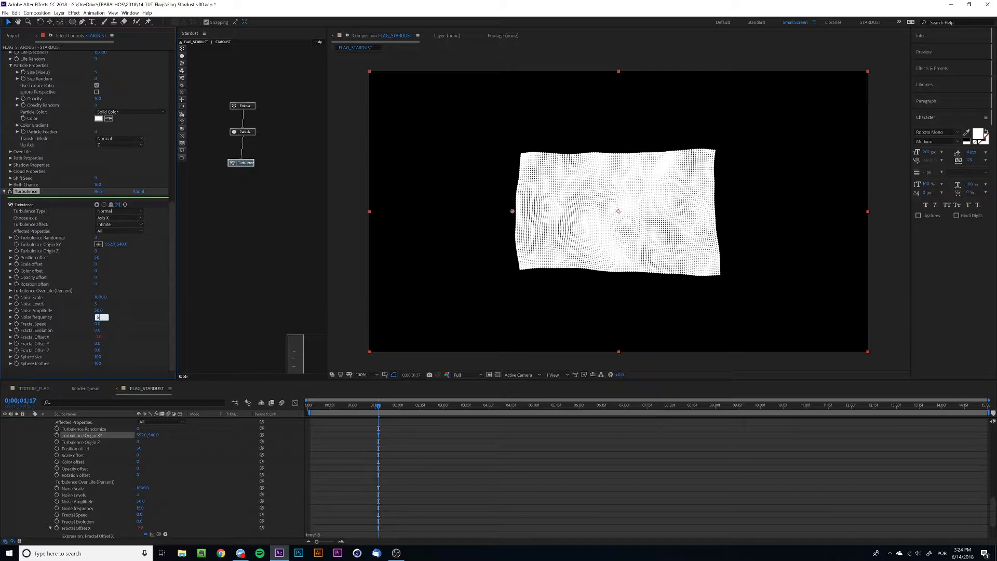
{"action": "type", "text": "5"}
{"action": "key", "text": "Return"}
{"action": "key", "text": "space"}
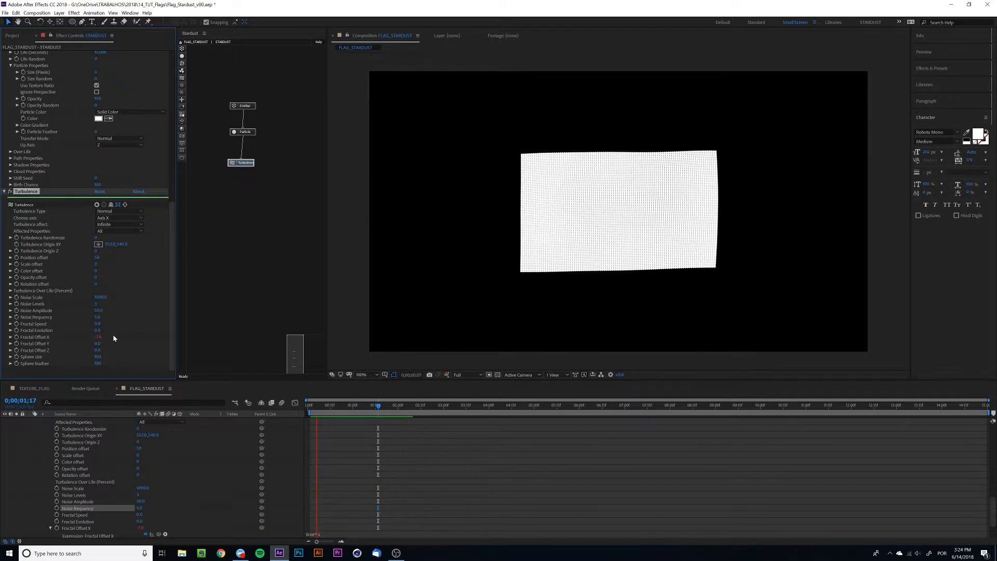
Step: Set the Turbulence node's Noise frequency to 10 and preview the flag's motion
{"action": "left_click", "coordinate": [97, 317]}
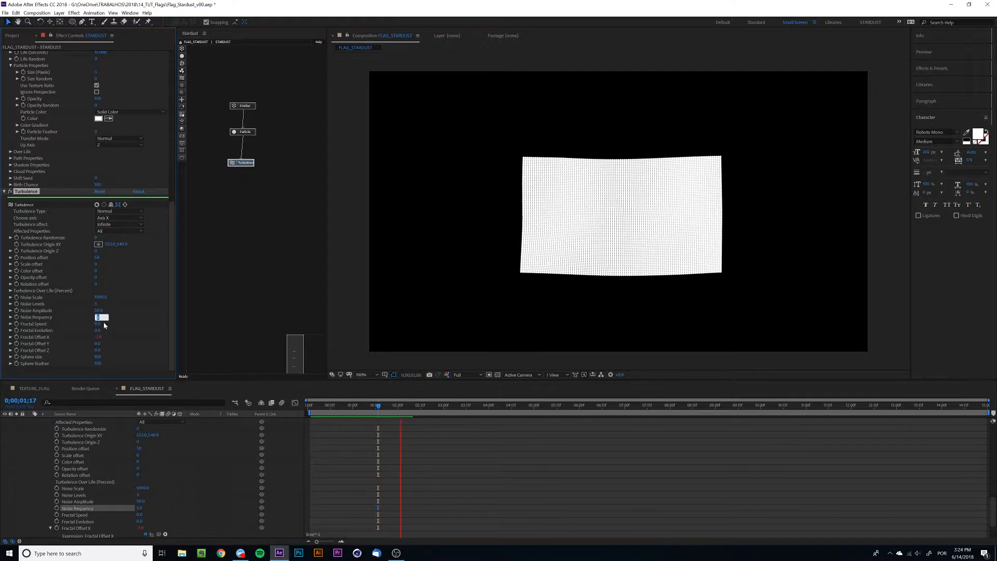
{"action": "type", "text": "10"}
{"action": "key", "text": "Return"}
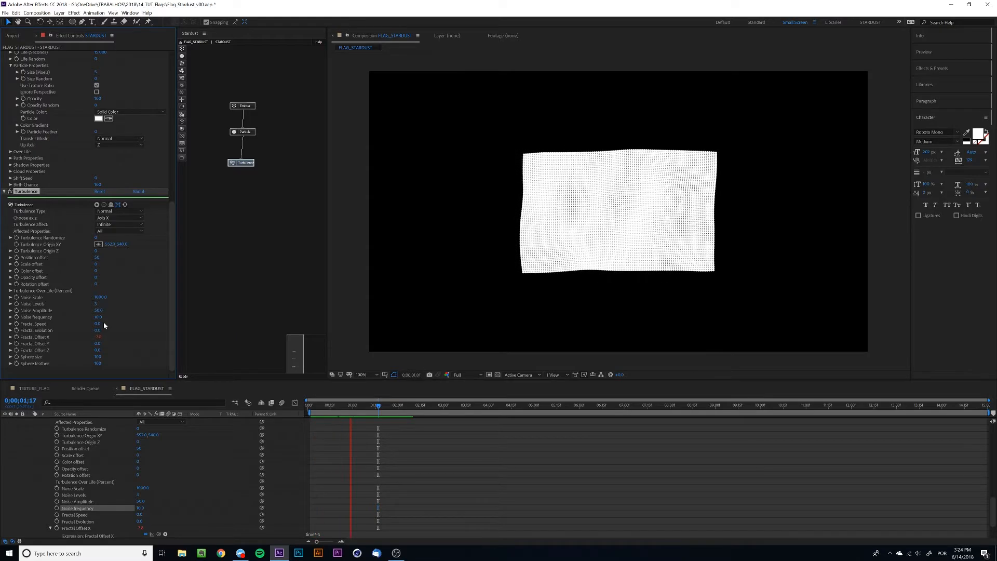
{"action": "key", "text": "space"}
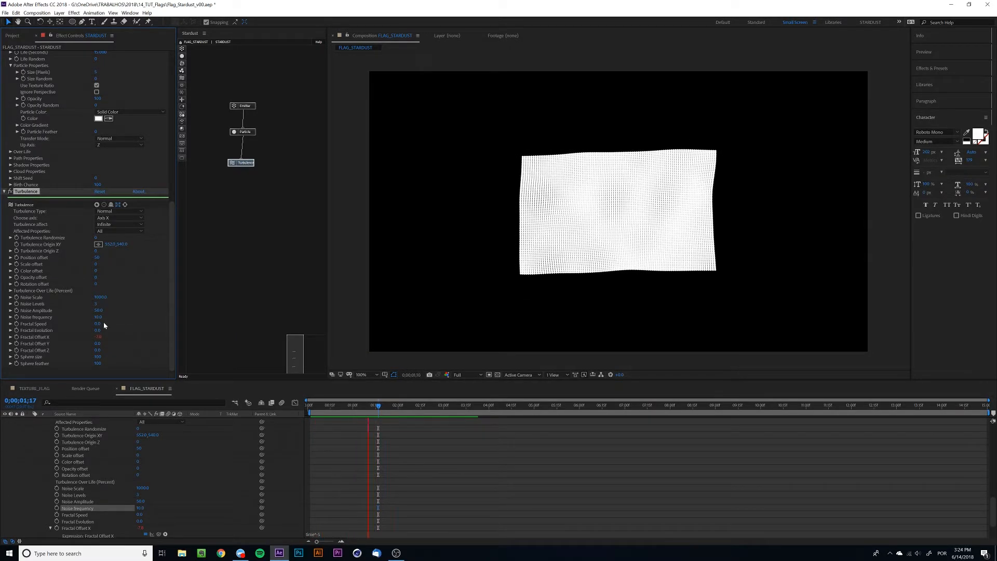
Step: Add a Field node below the Turbulence node and set its Field Type to Maps
{"action": "key", "text": "space"}
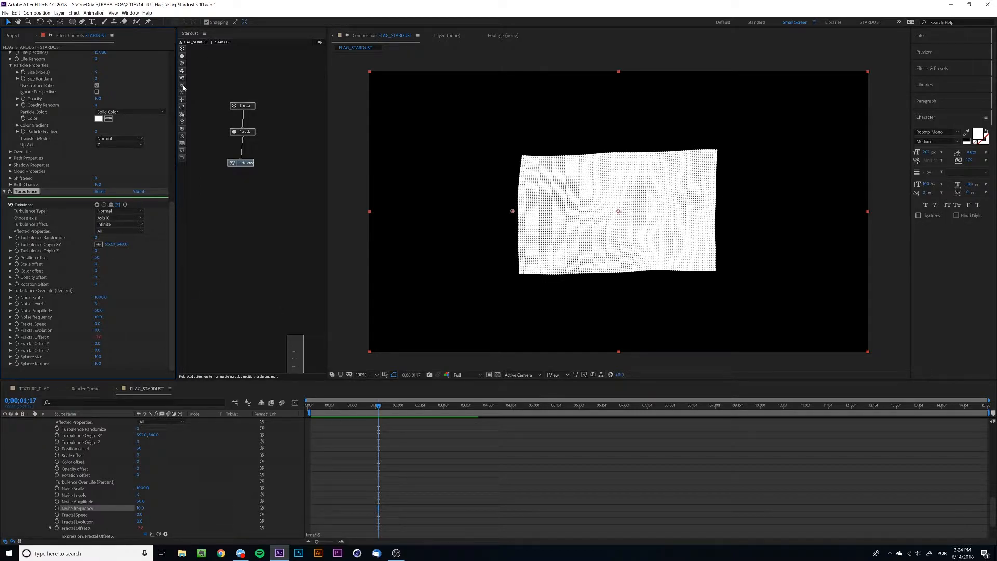
{"action": "left_click_drag", "start_coordinate": [184, 78], "coordinate": [238, 185]}
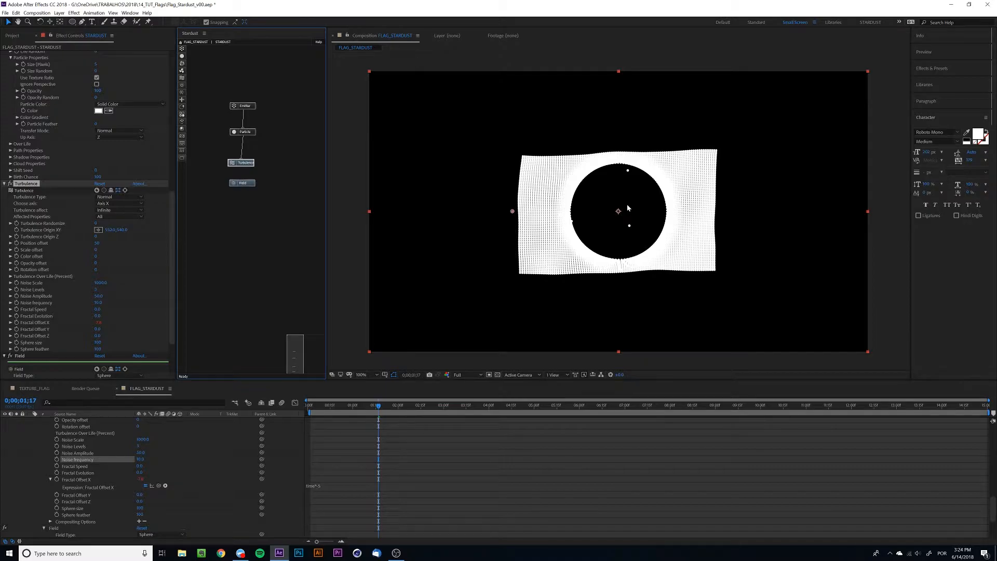
{"action": "scroll", "coordinate": [62, 211], "scroll_direction": "down", "scroll_amount": 3}
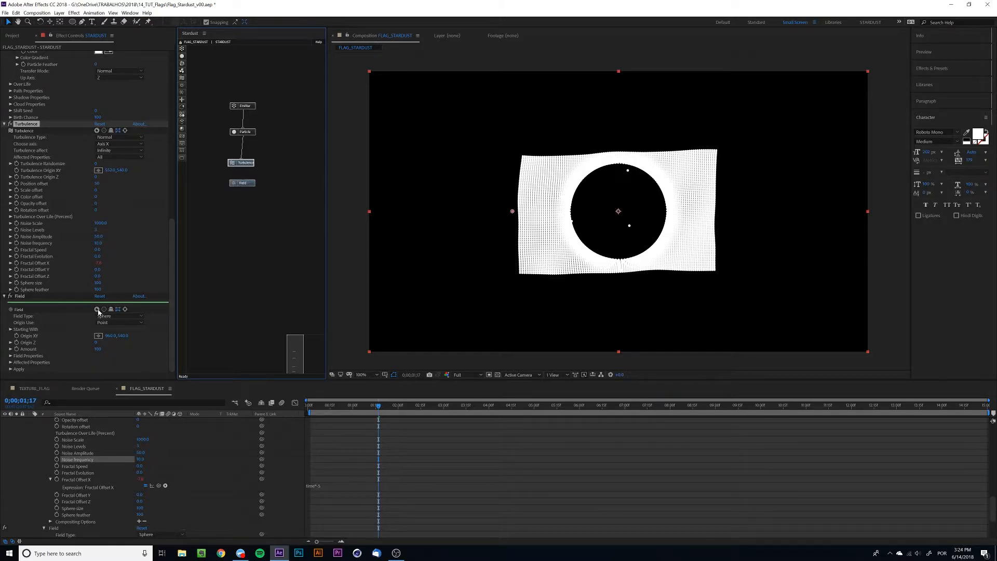
{"action": "left_click", "coordinate": [113, 317]}
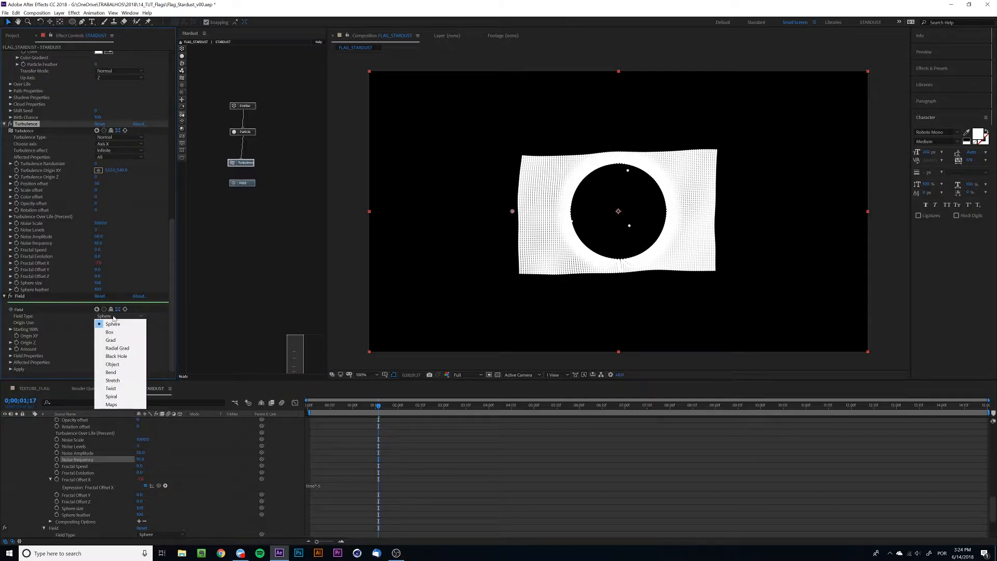
{"action": "left_click", "coordinate": [120, 405]}
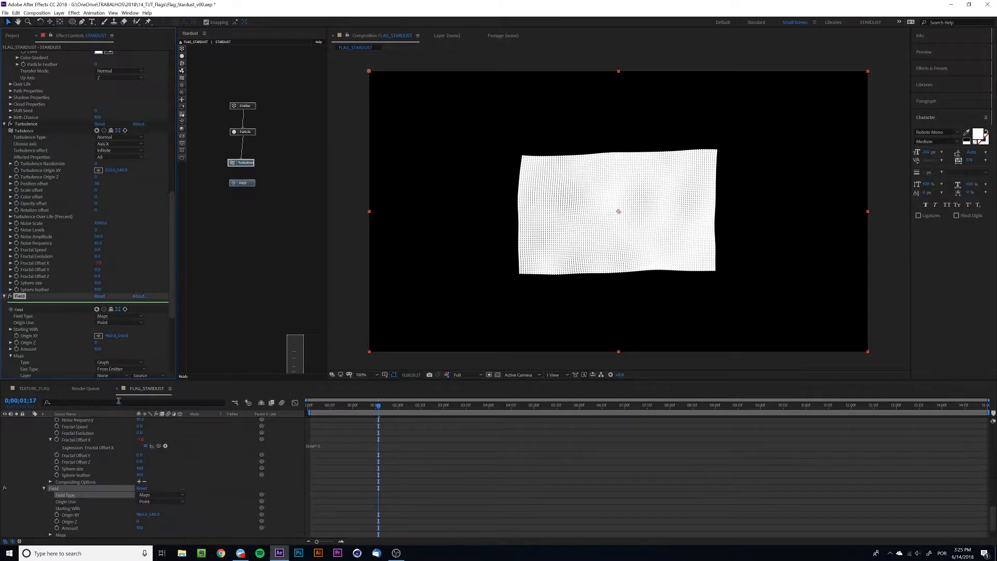
Step: Set the Field node's map Type to Layer and check which layers are available as its source
{"action": "scroll", "coordinate": [62, 320], "scroll_direction": "down", "scroll_amount": 2}
{"action": "scroll", "coordinate": [61, 310], "scroll_direction": "down", "scroll_amount": 3}
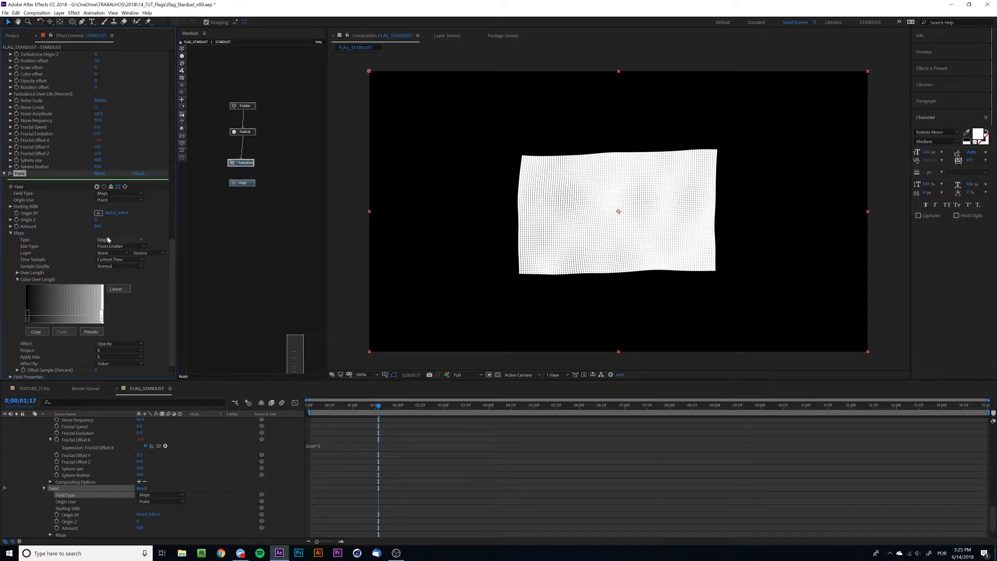
{"action": "left_click", "coordinate": [108, 239]}
{"action": "left_click", "coordinate": [106, 265]}
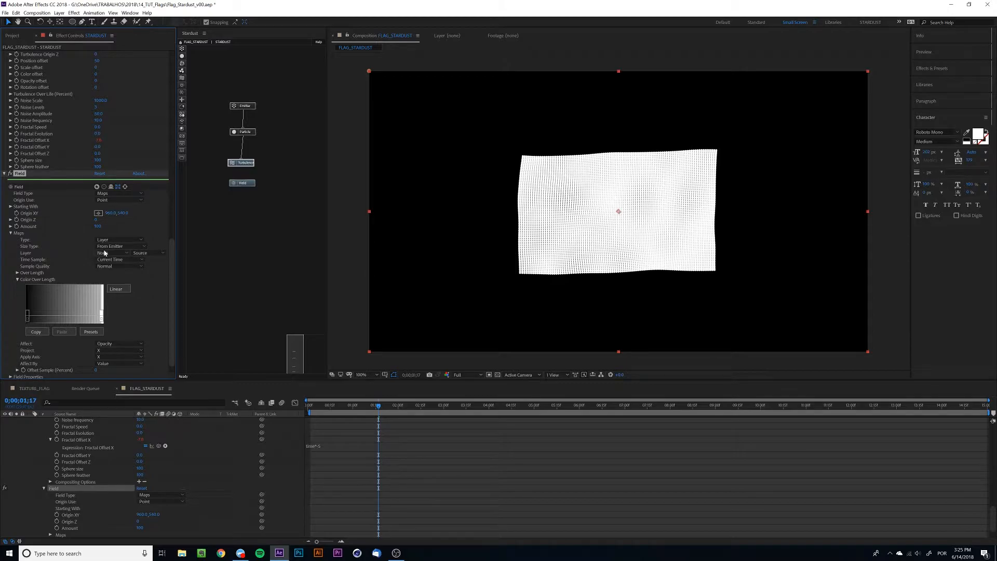
{"action": "left_click", "coordinate": [104, 253]}
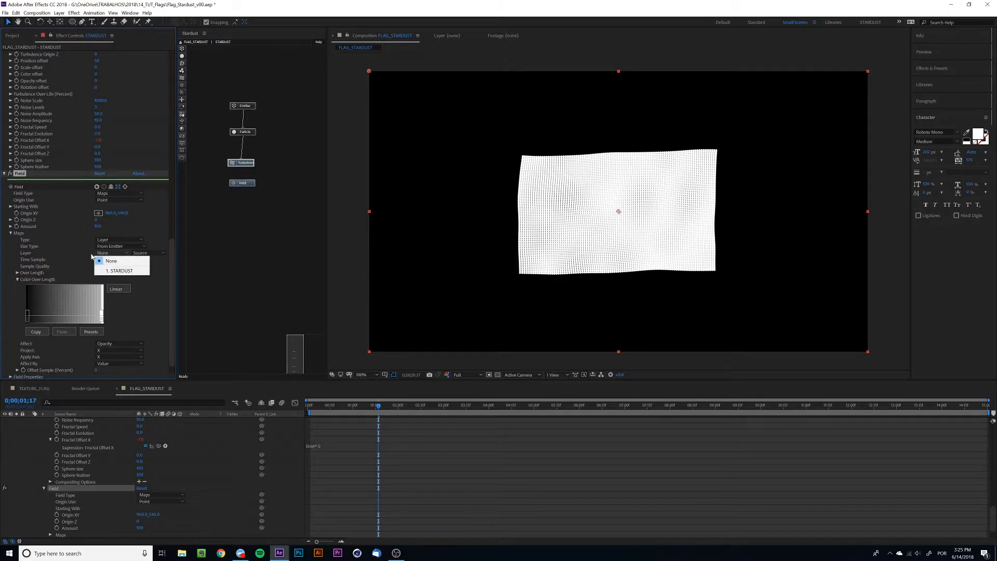
Step: View the TEXTURE_FLAG composition's flag image and return to the FLAG_STARDUST composition
{"action": "left_click", "coordinate": [9, 36]}
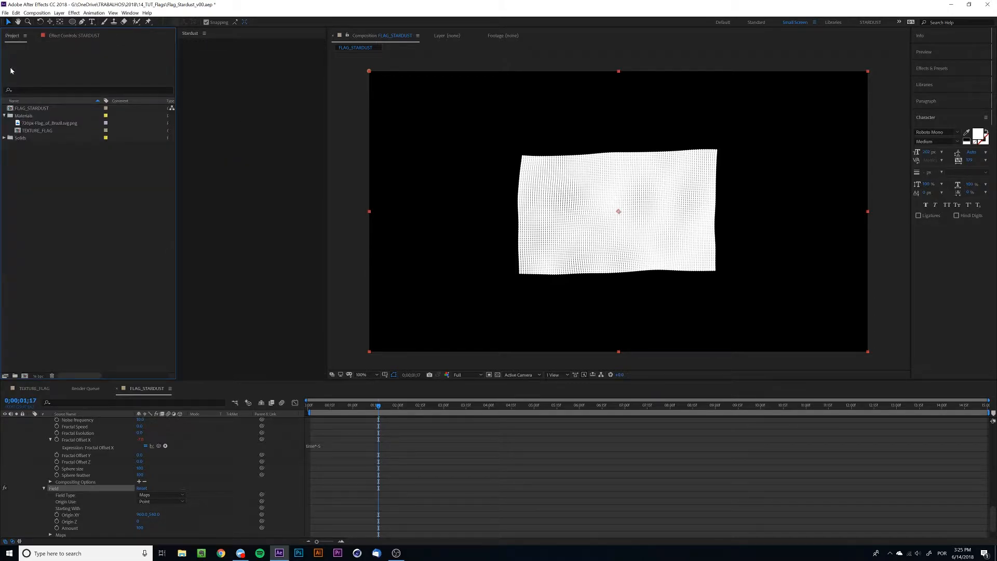
{"action": "left_click", "coordinate": [21, 131]}
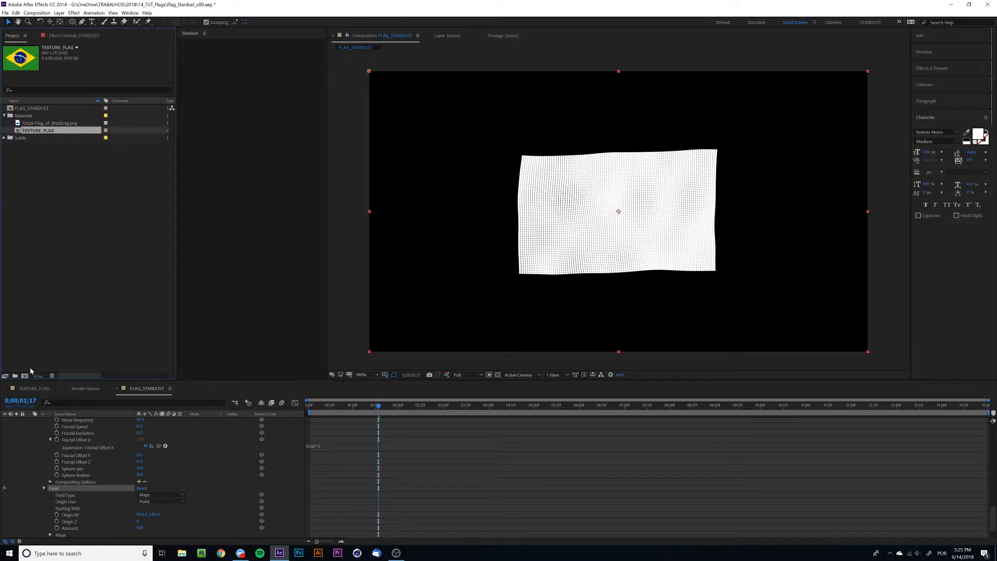
{"action": "left_click", "coordinate": [28, 388]}
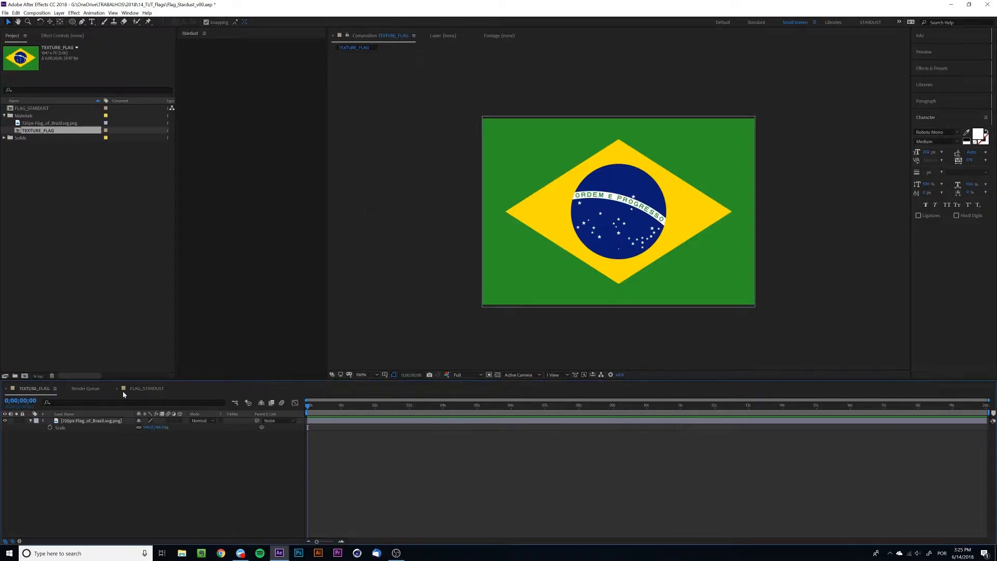
{"action": "left_click", "coordinate": [149, 388]}
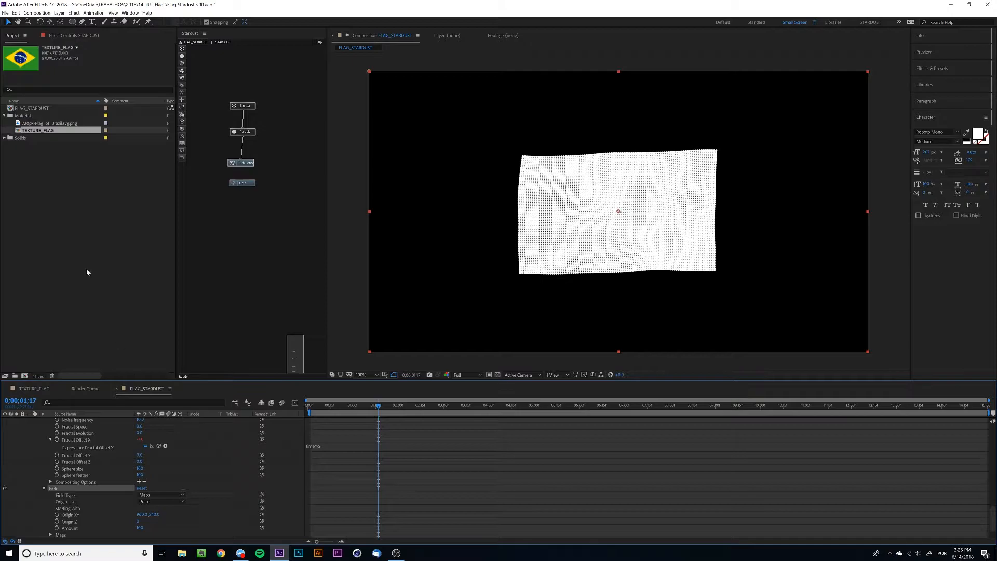
Step: Place the TEXTURE_FLAG composition below the STARDUST layer in FLAG_STARDUST and hide it
{"action": "scroll", "coordinate": [36, 431], "scroll_direction": "up", "scroll_amount": 10}
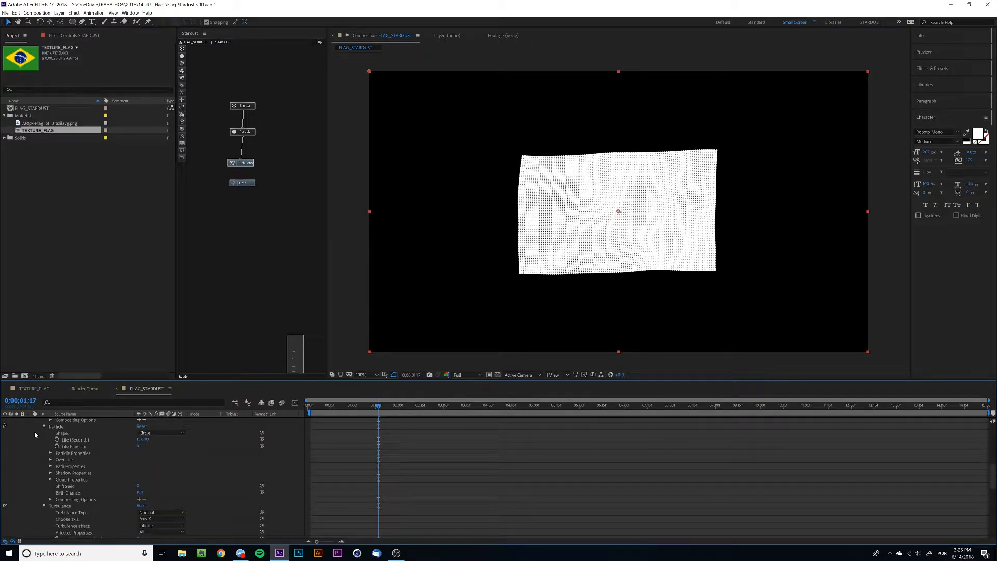
{"action": "scroll", "coordinate": [34, 431], "scroll_direction": "up", "scroll_amount": 3}
{"action": "left_click", "coordinate": [31, 422]}
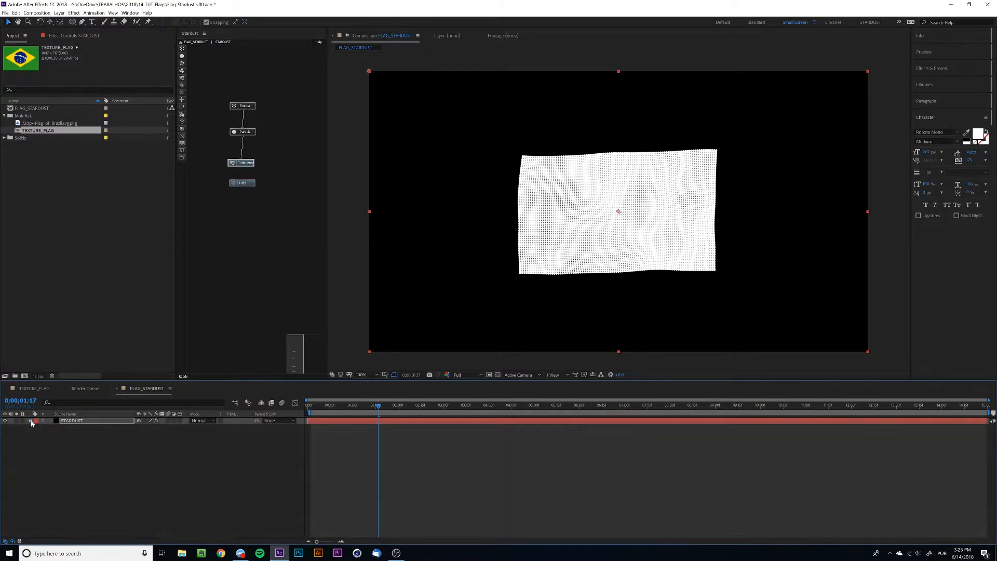
{"action": "left_click_drag", "start_coordinate": [21, 128], "coordinate": [78, 443]}
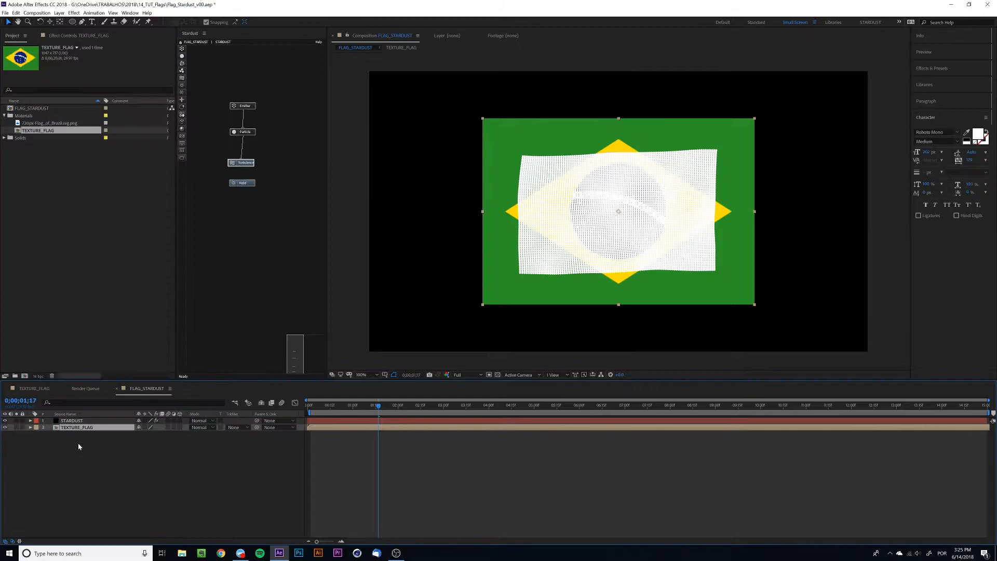
{"action": "left_click", "coordinate": [5, 428]}
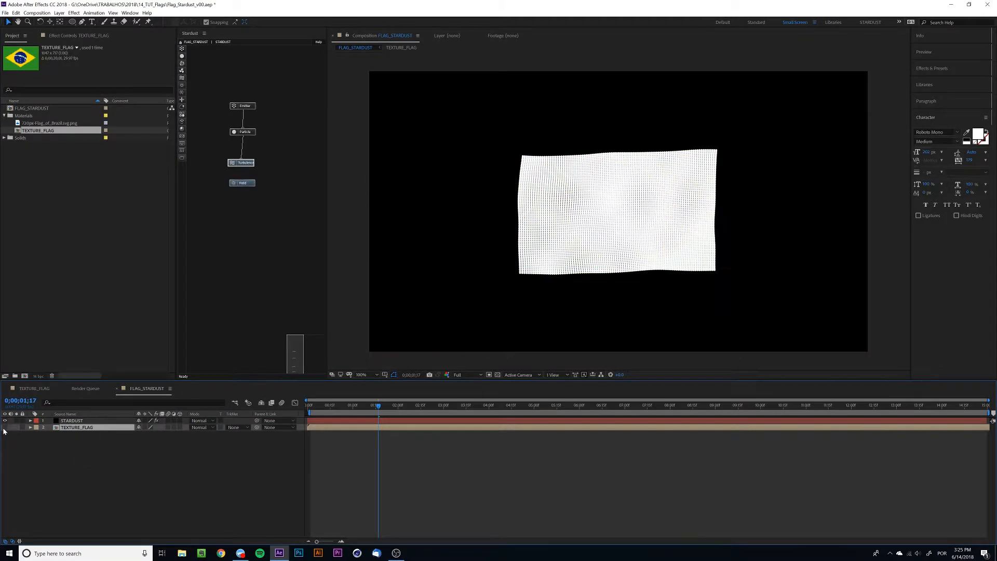
Step: Assign TEXTURE_FLAG as the Field node's map layer and briefly show the texture layer to compare it with the particle grid
{"action": "left_click", "coordinate": [66, 421]}
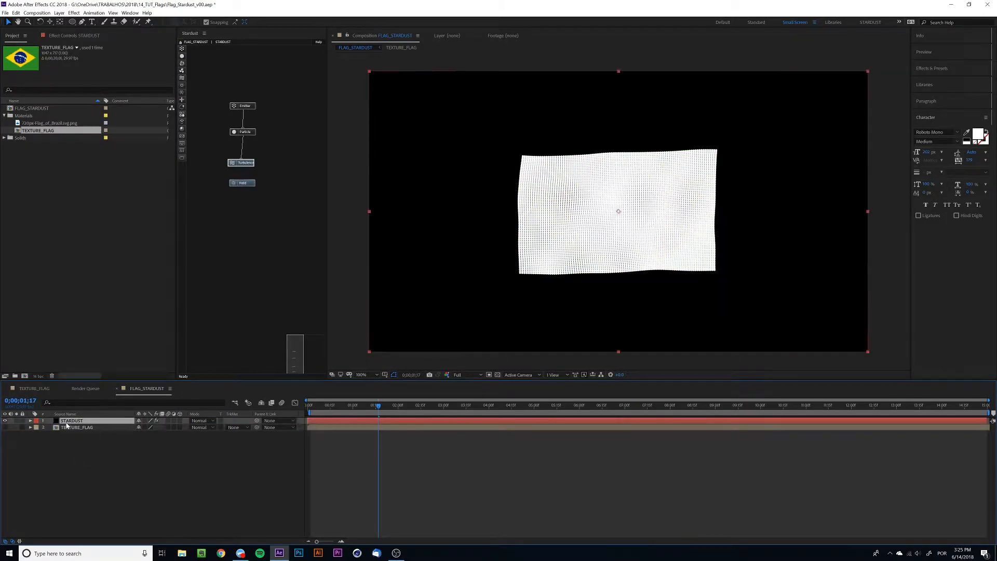
{"action": "left_click", "coordinate": [79, 37]}
{"action": "scroll", "coordinate": [81, 252], "scroll_direction": "down", "scroll_amount": 10}
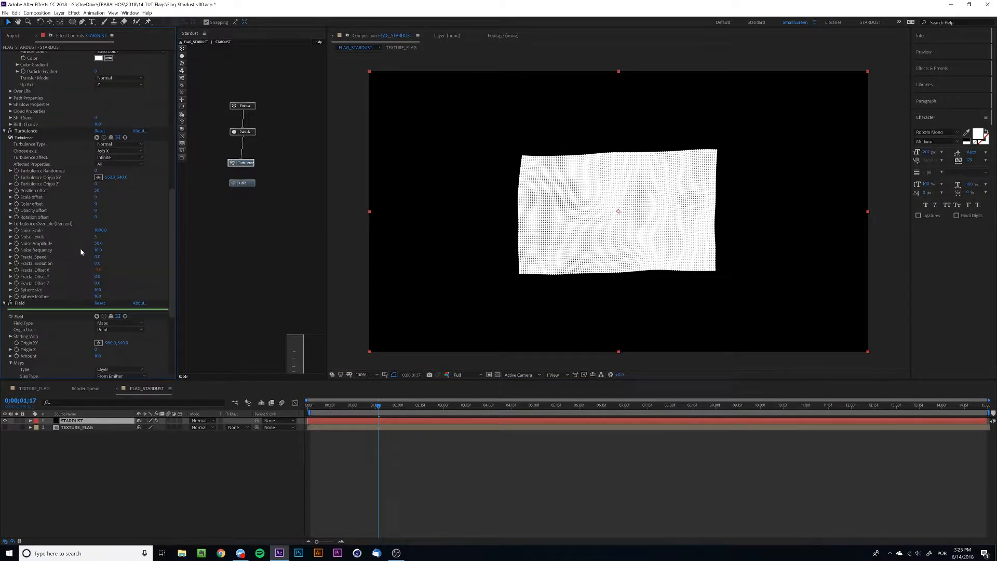
{"action": "scroll", "coordinate": [81, 252], "scroll_direction": "down", "scroll_amount": 5}
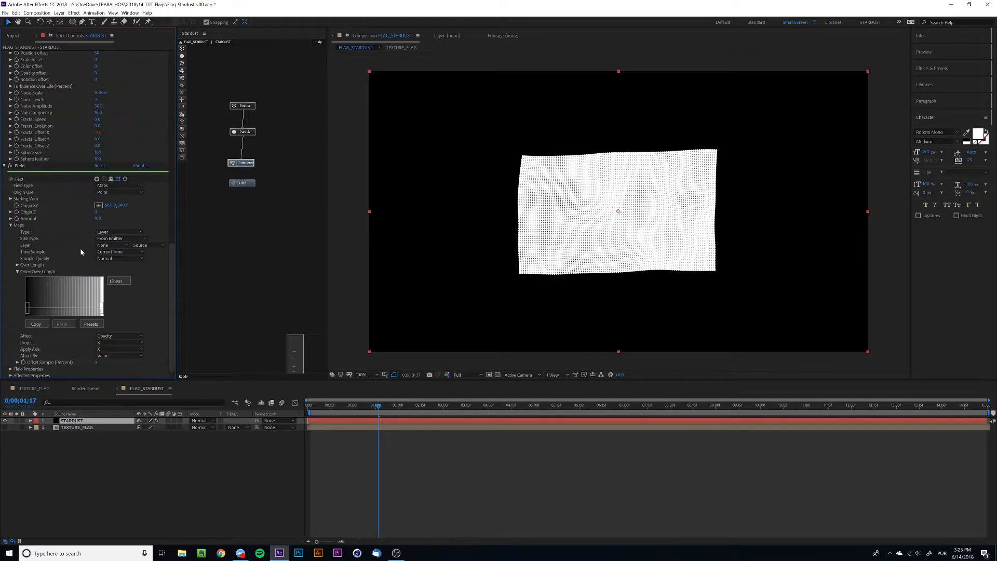
{"action": "left_click", "coordinate": [110, 246]}
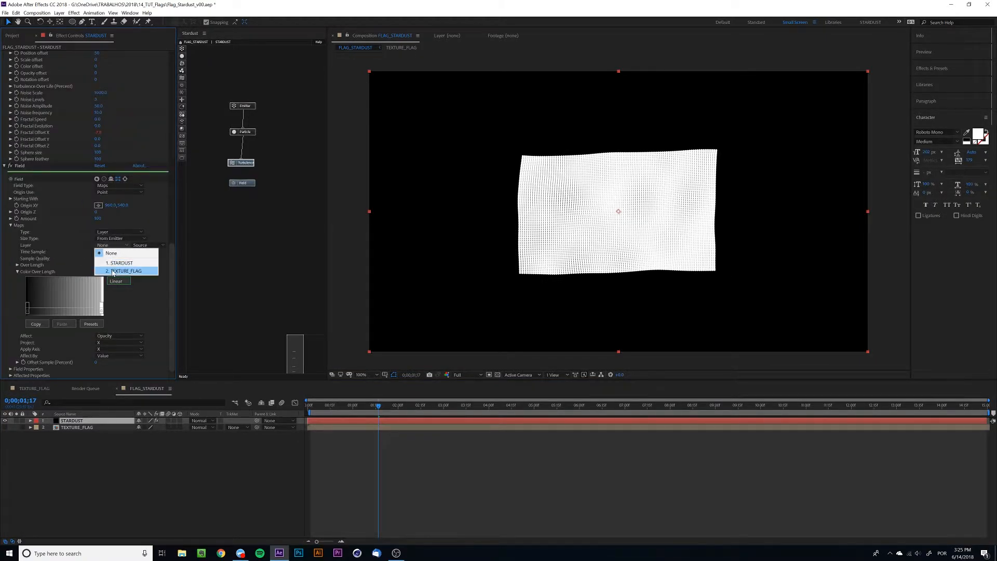
{"action": "left_click", "coordinate": [112, 271]}
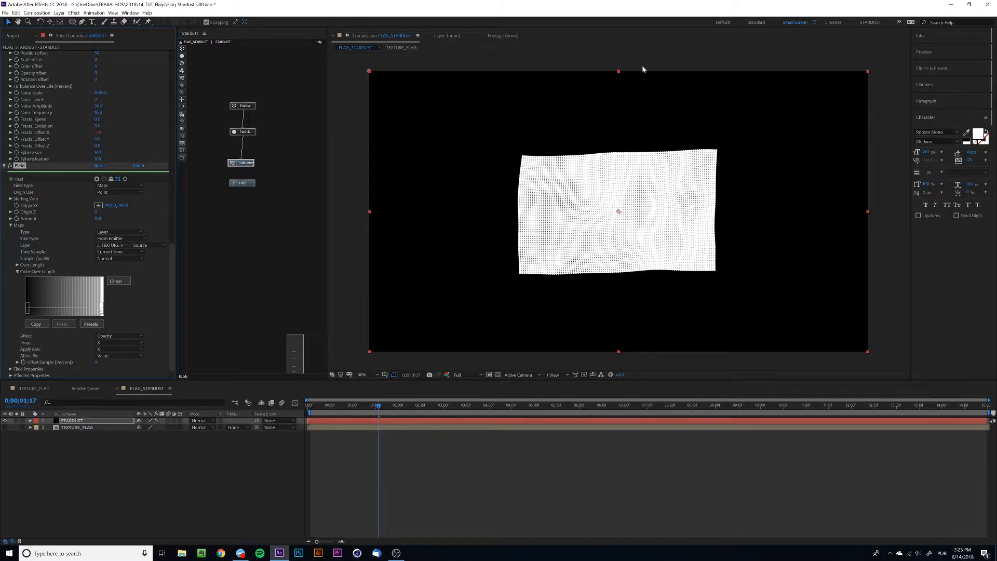
{"action": "left_click", "coordinate": [5, 427]}
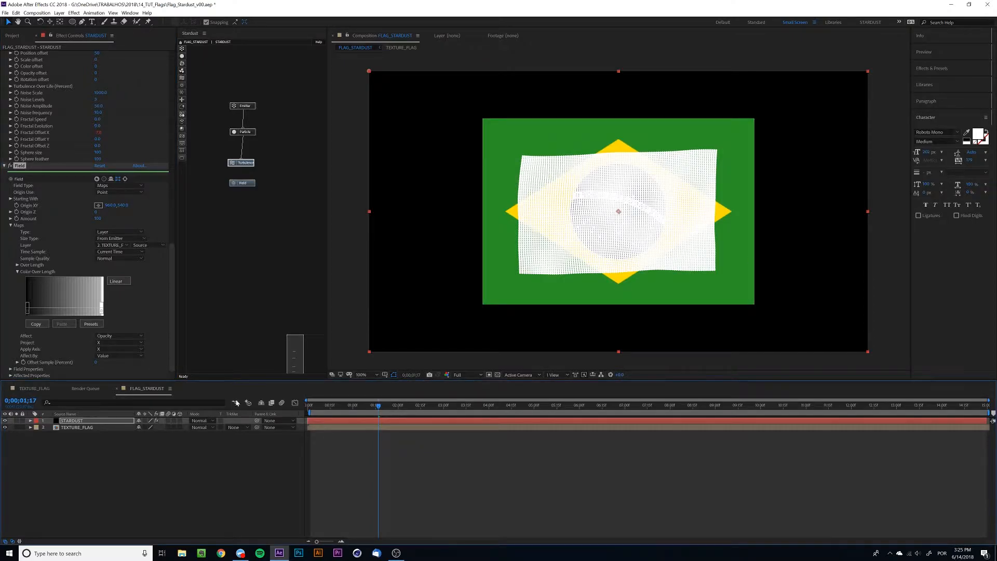
{"action": "left_click", "coordinate": [5, 427]}
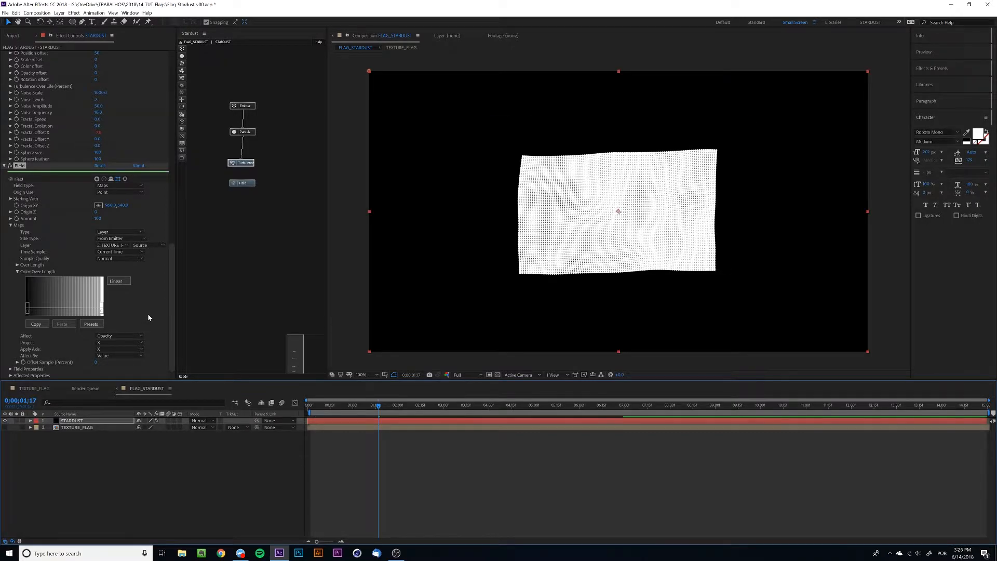
Step: Set the Field map to affect Color, with Project and Apply Axis both set to XY
{"action": "left_click", "coordinate": [123, 336]}
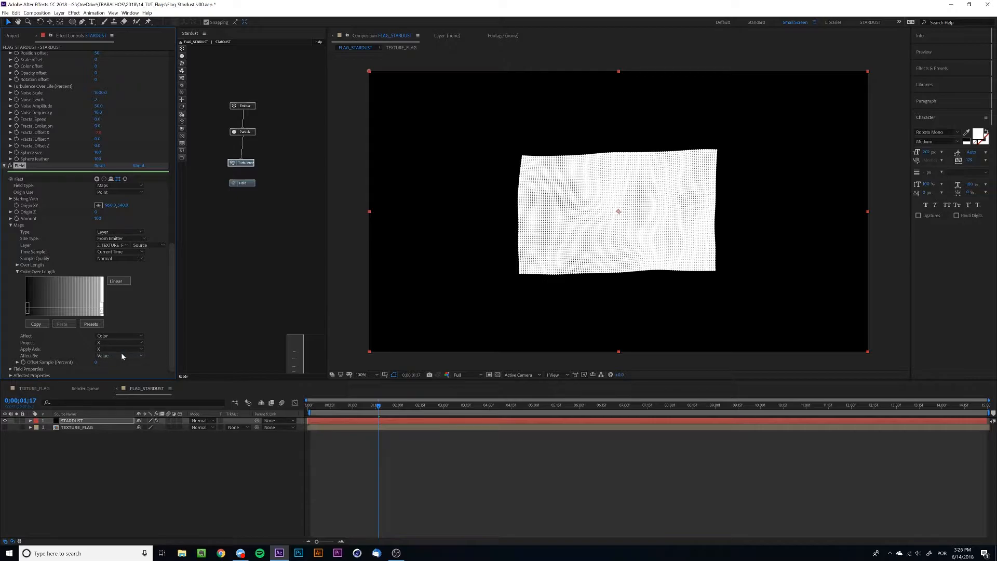
{"action": "left_click", "coordinate": [118, 343]}
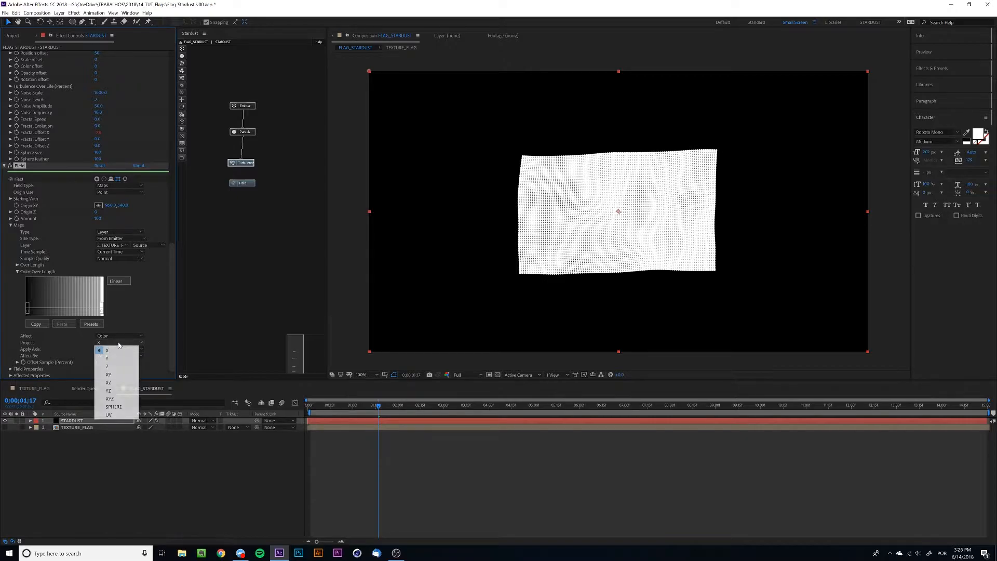
{"action": "left_click", "coordinate": [108, 375]}
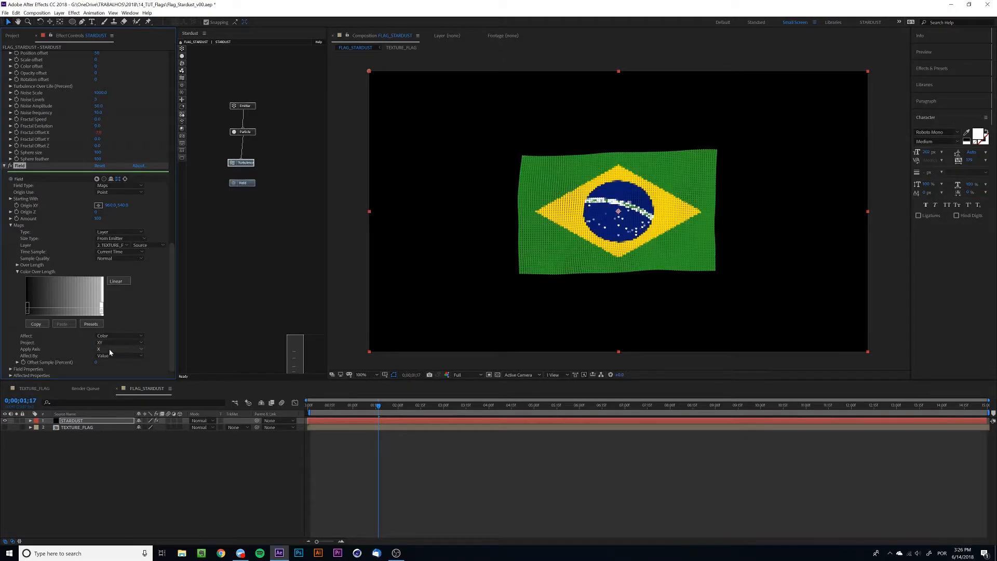
{"action": "left_click", "coordinate": [110, 353]}
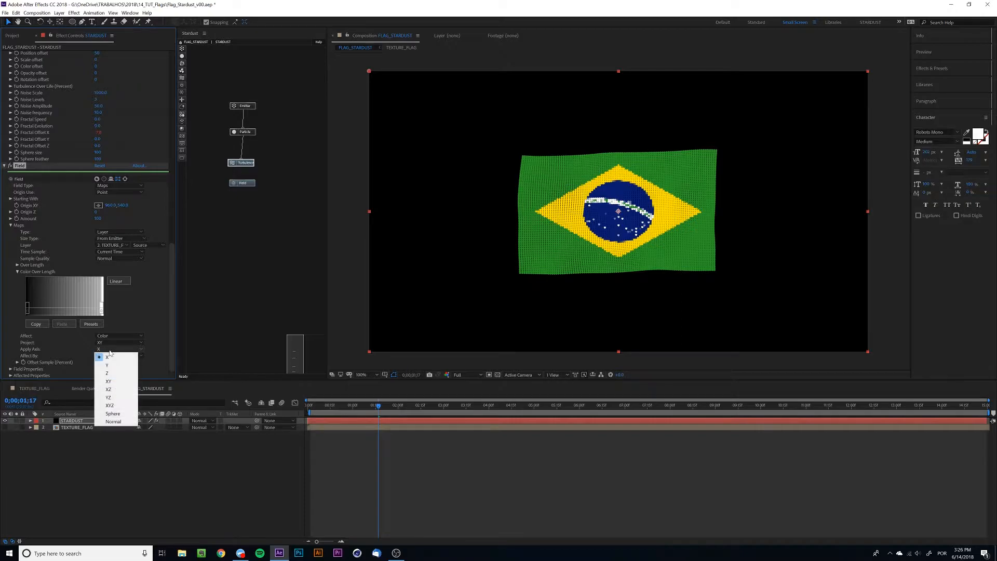
{"action": "left_click", "coordinate": [119, 385]}
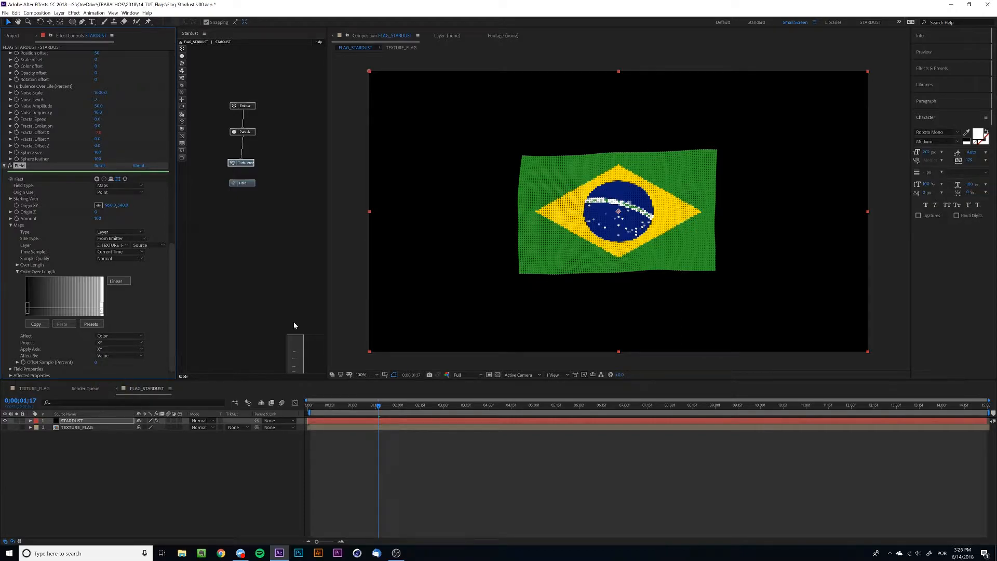
Step: Preview the motion of the flag with the texture colors mapped onto its particles
{"action": "key", "text": "space"}
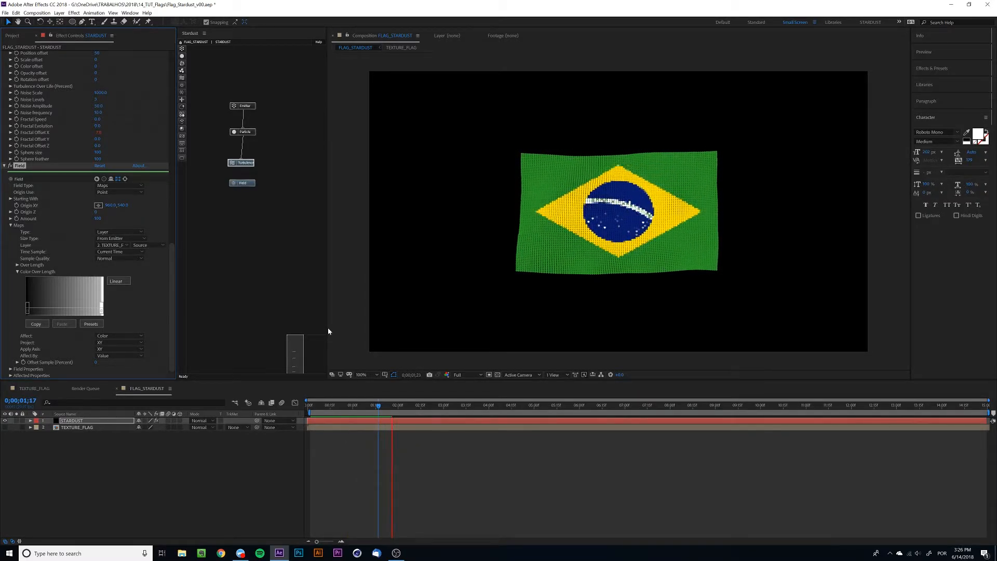
{"action": "key", "text": "space"}
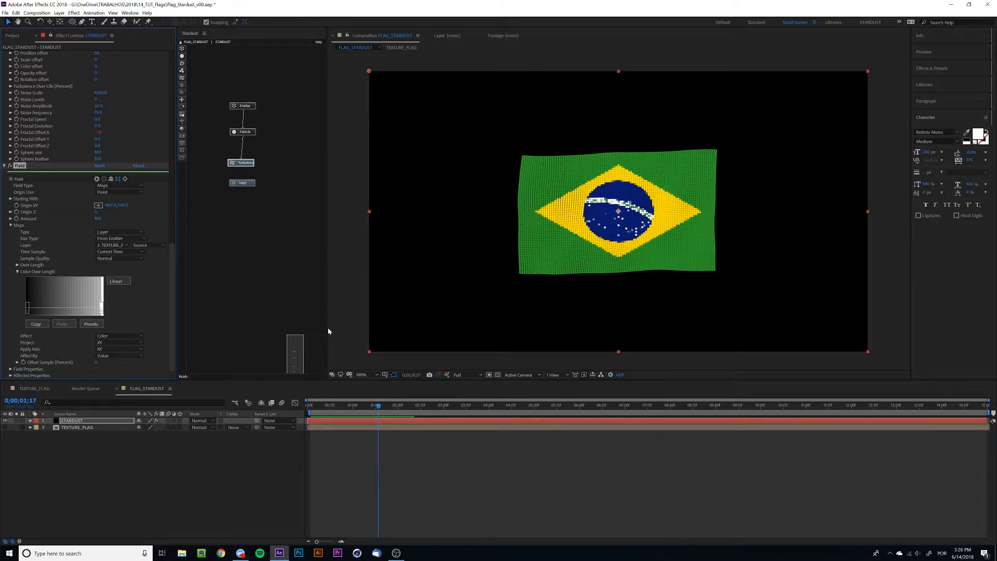
{"action": "key", "text": "space"}
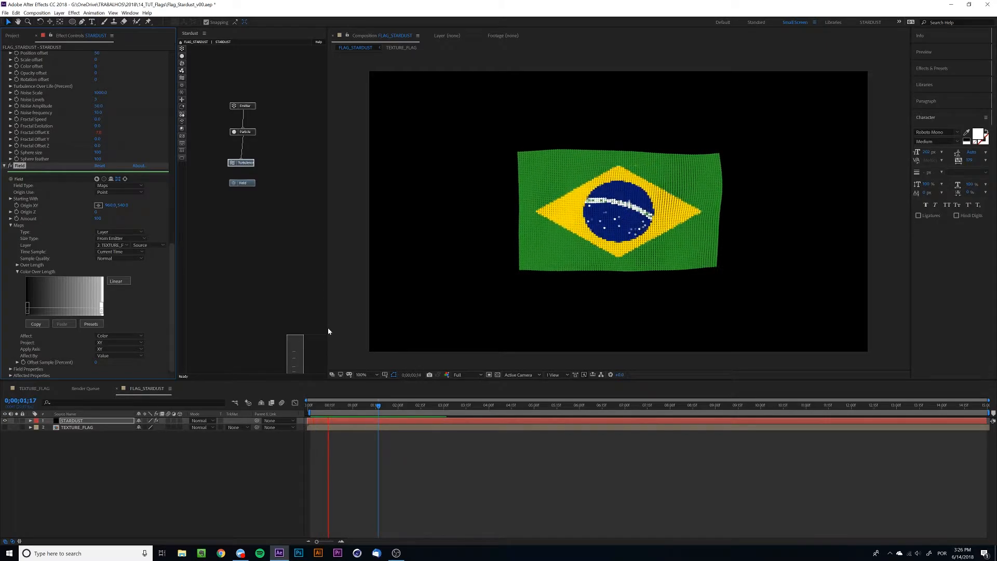
{"action": "key", "text": "space"}
{"action": "key", "text": "space"}
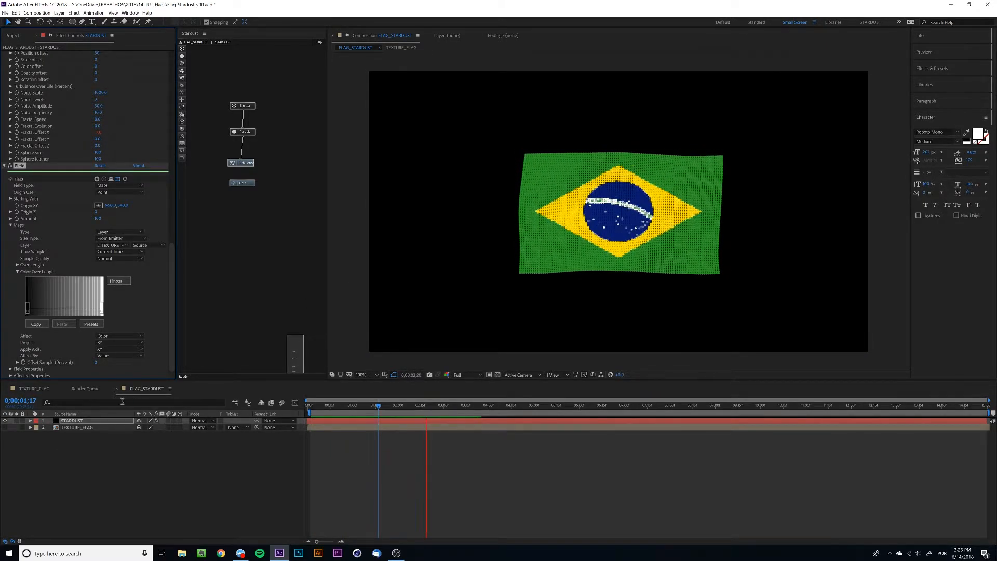
{"action": "key", "text": "space"}
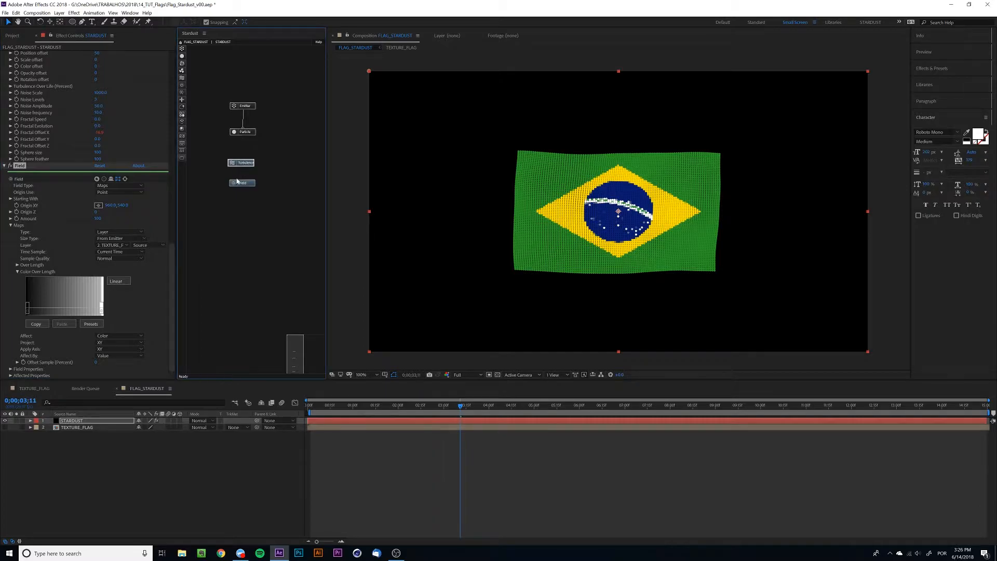
Step: Move the Field node between the Particle and Turbulence nodes and preview the flag's motion
{"action": "left_click_drag", "start_coordinate": [238, 183], "coordinate": [241, 149]}
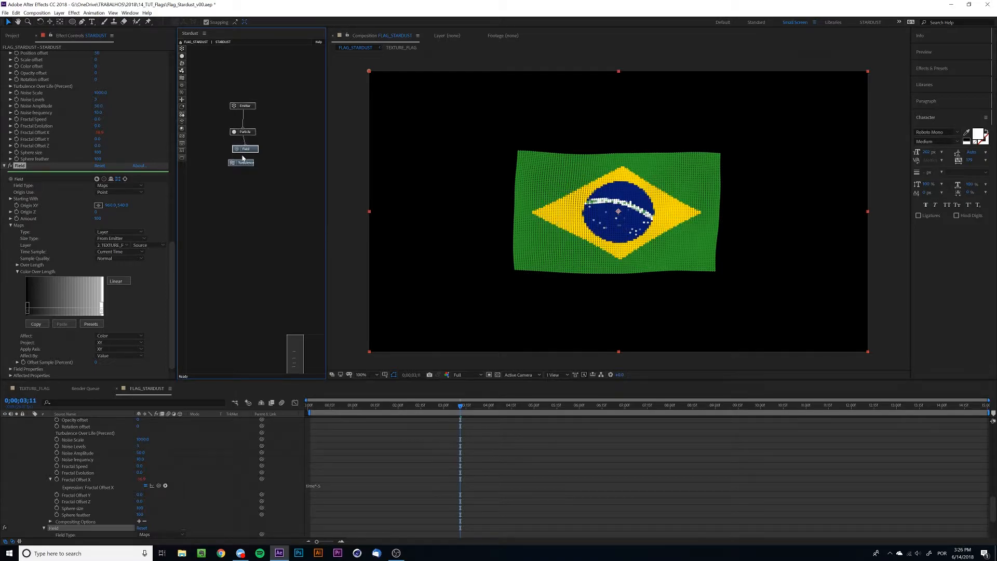
{"action": "key", "text": "space"}
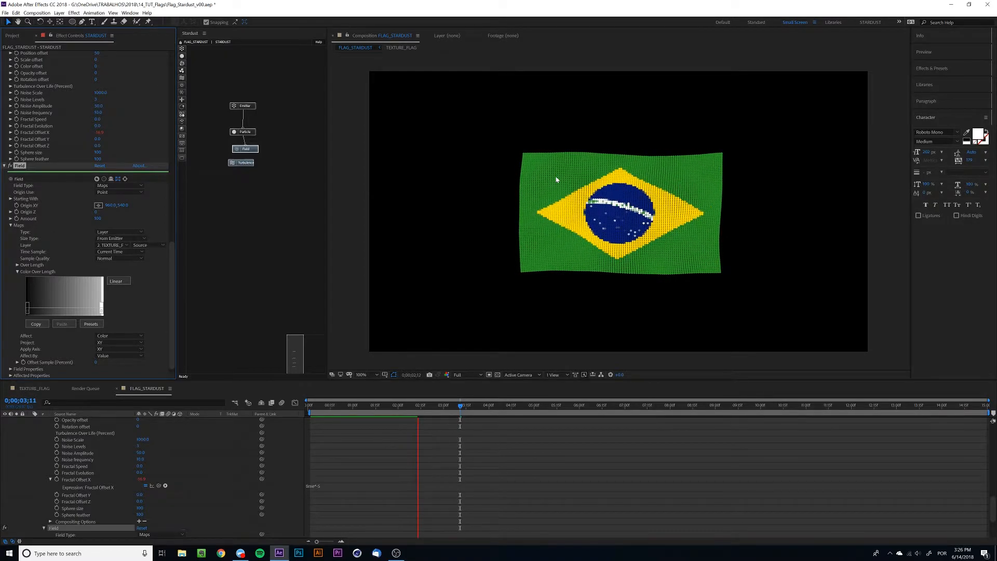
Step: Stop the preview and place the Turbulence node directly beneath the Field node in the node graph
{"action": "key", "text": "space"}
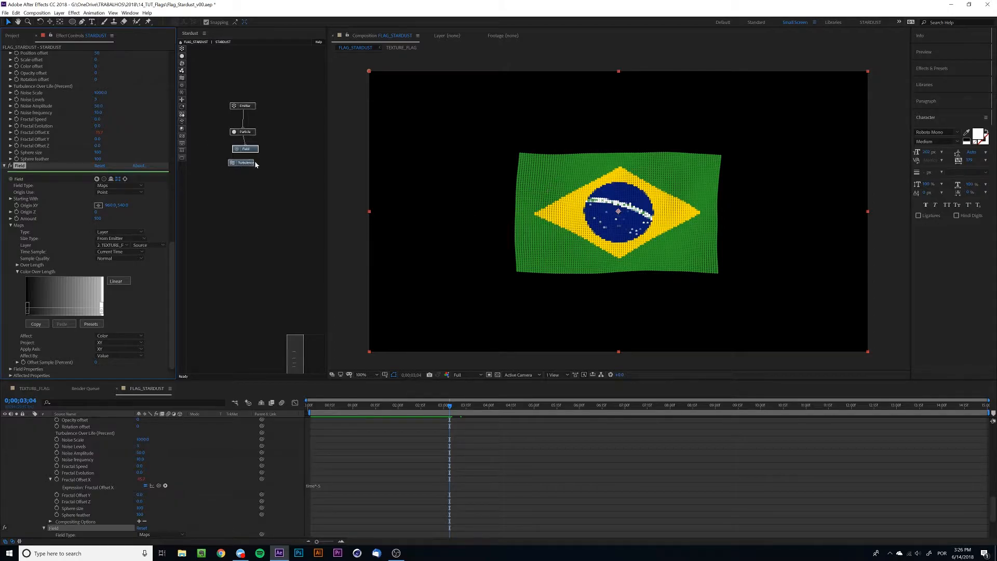
{"action": "left_click_drag", "start_coordinate": [248, 163], "coordinate": [244, 166]}
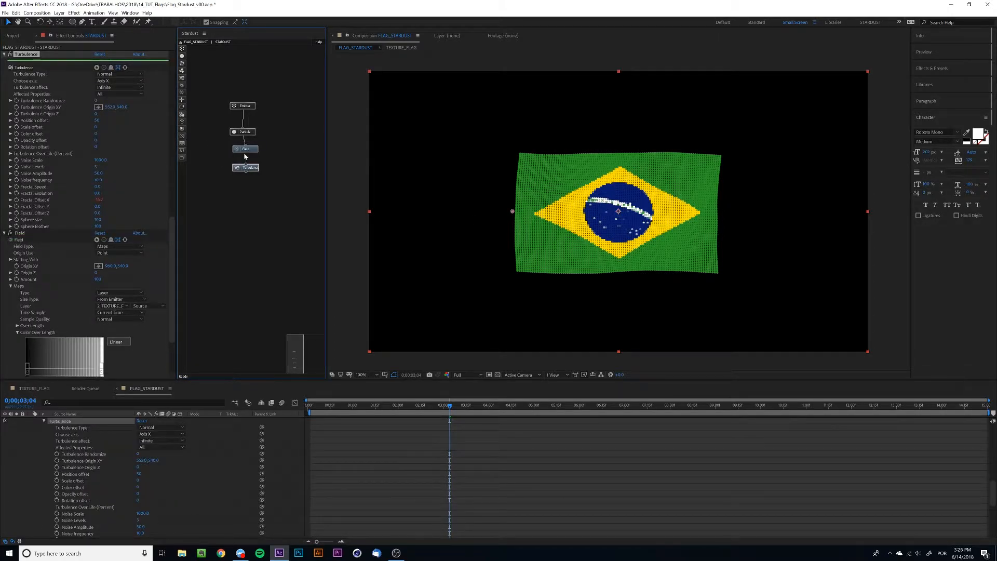
Step: Examine the Field node's Field Properties and Affected Properties settings
{"action": "left_click", "coordinate": [244, 150]}
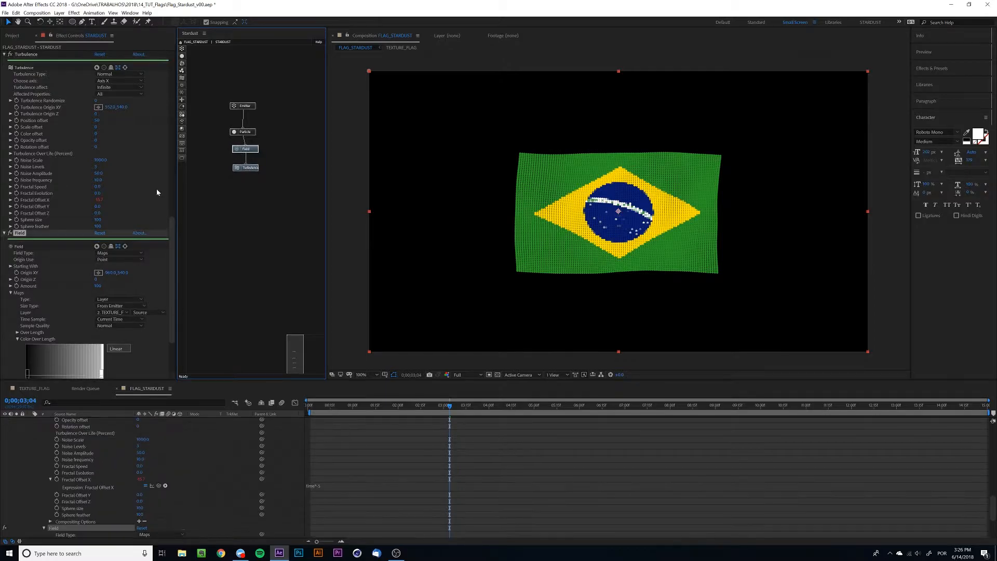
{"action": "scroll", "coordinate": [69, 260], "scroll_direction": "down", "scroll_amount": 3}
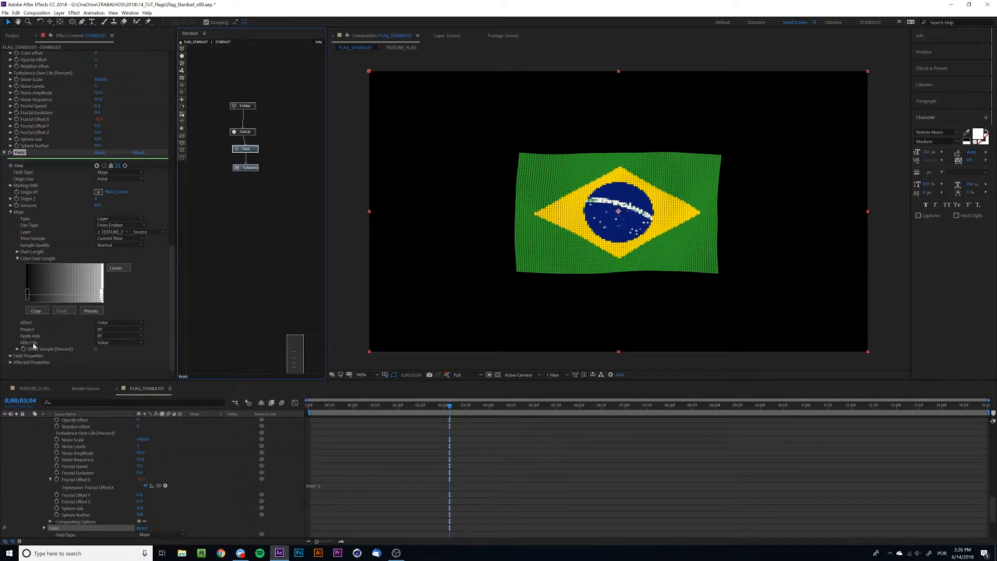
{"action": "left_click", "coordinate": [11, 356]}
{"action": "scroll", "coordinate": [13, 359], "scroll_direction": "down", "scroll_amount": 1}
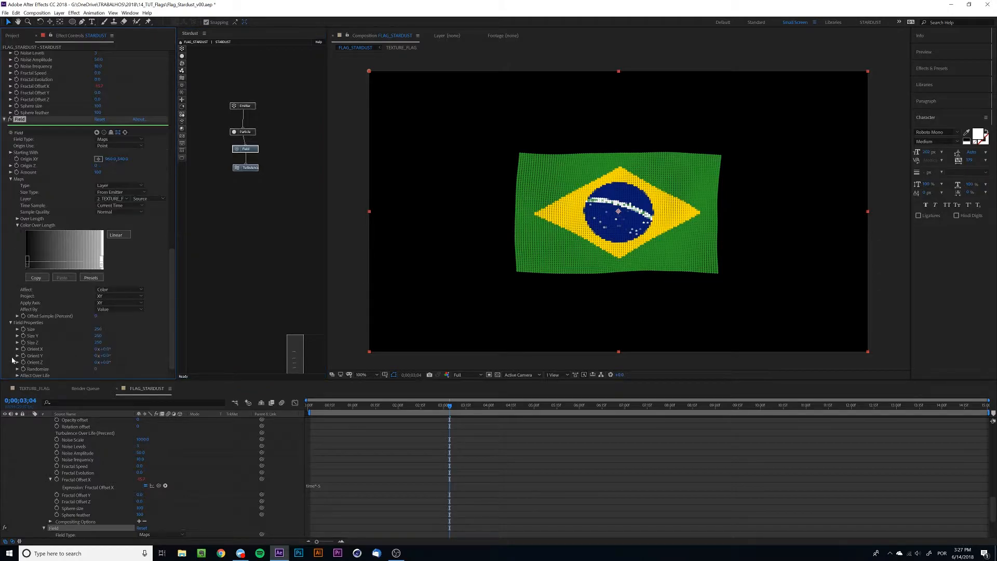
{"action": "scroll", "coordinate": [19, 333], "scroll_direction": "down", "scroll_amount": 1}
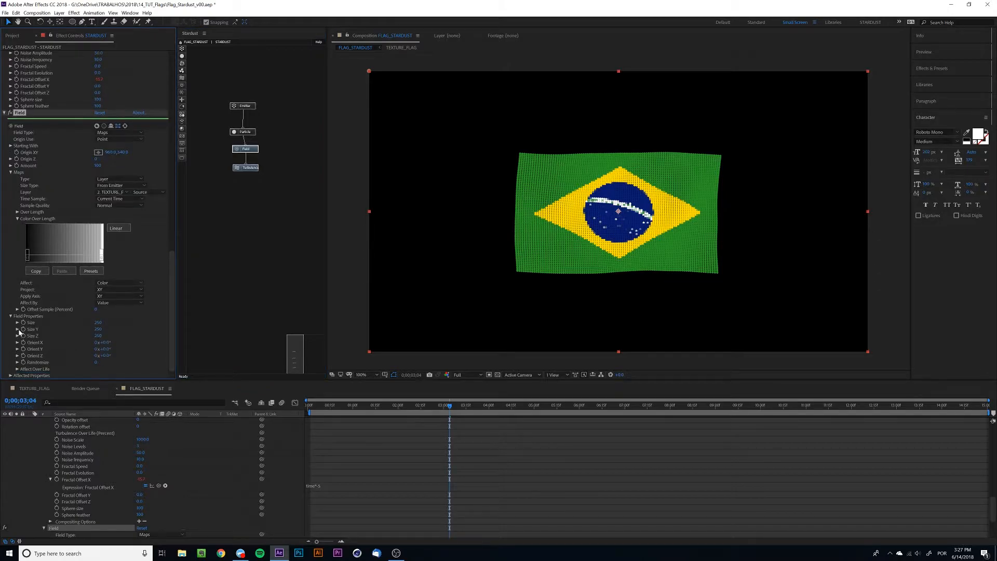
{"action": "left_click", "coordinate": [10, 375]}
{"action": "scroll", "coordinate": [13, 370], "scroll_direction": "down", "scroll_amount": 1}
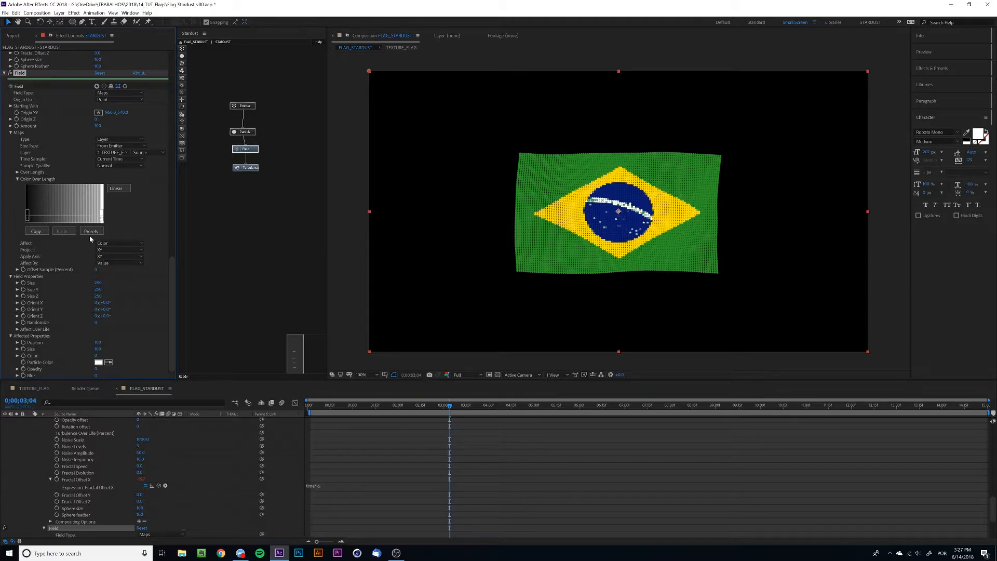
{"action": "scroll", "coordinate": [89, 235], "scroll_direction": "up", "scroll_amount": 8}
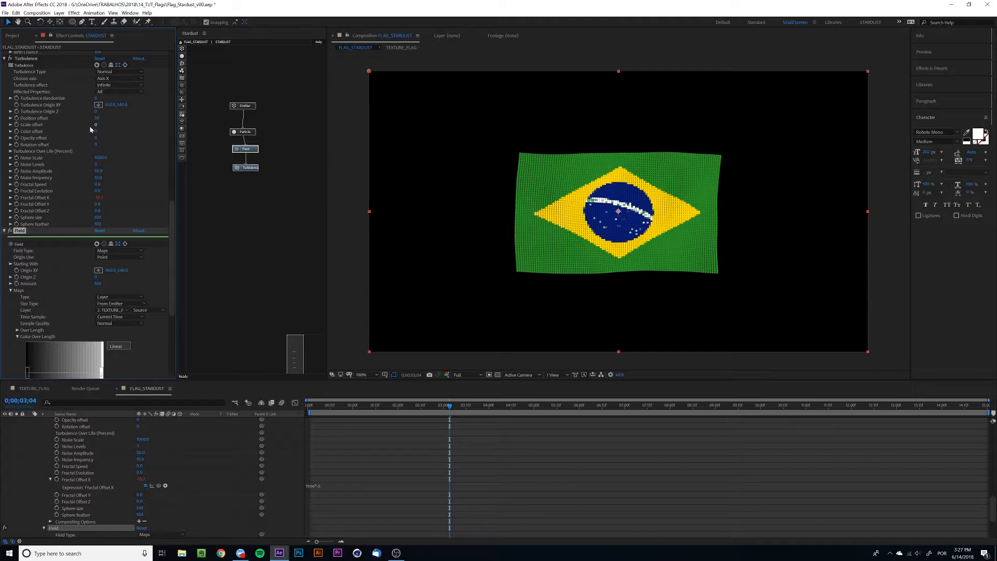
Step: Raise the Turbulence node's Color offset to add shading to the flag's waves and preview the animation
{"action": "scroll", "coordinate": [89, 128], "scroll_direction": "up", "scroll_amount": 1}
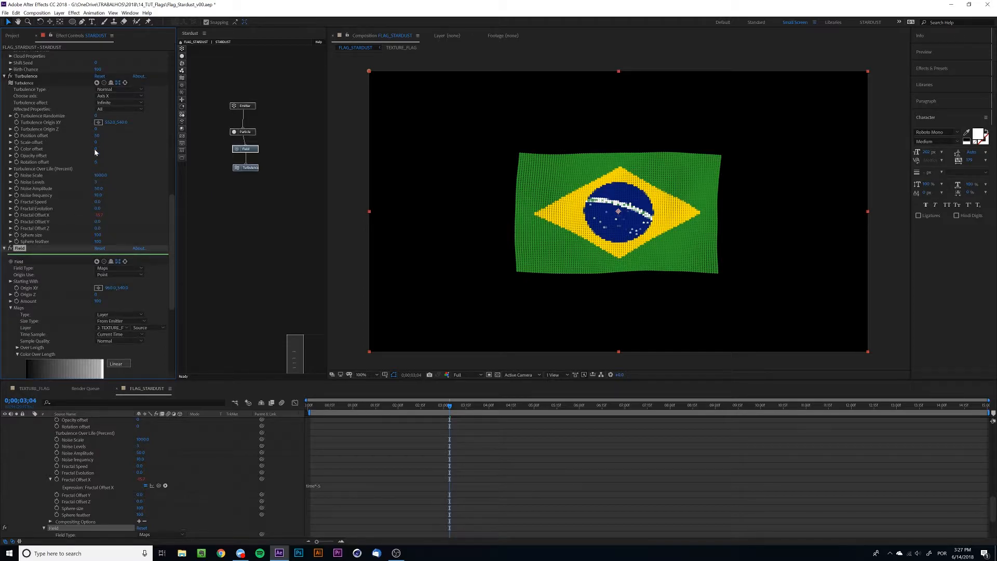
{"action": "left_click_drag", "start_coordinate": [95, 149], "coordinate": [185, 182]}
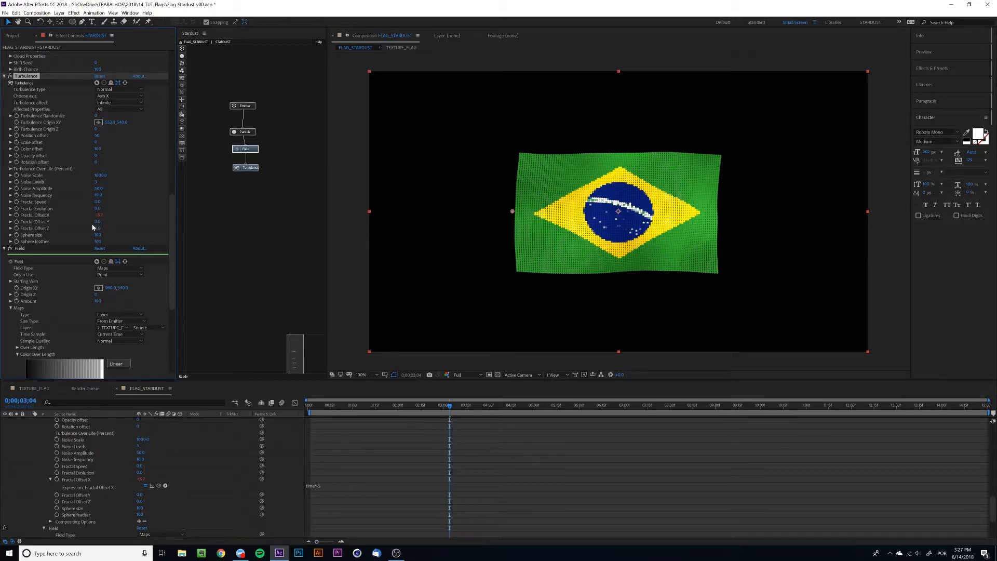
{"action": "left_click_drag", "start_coordinate": [96, 149], "coordinate": [158, 160]}
{"action": "left_click", "coordinate": [97, 149]}
{"action": "key", "text": "space"}
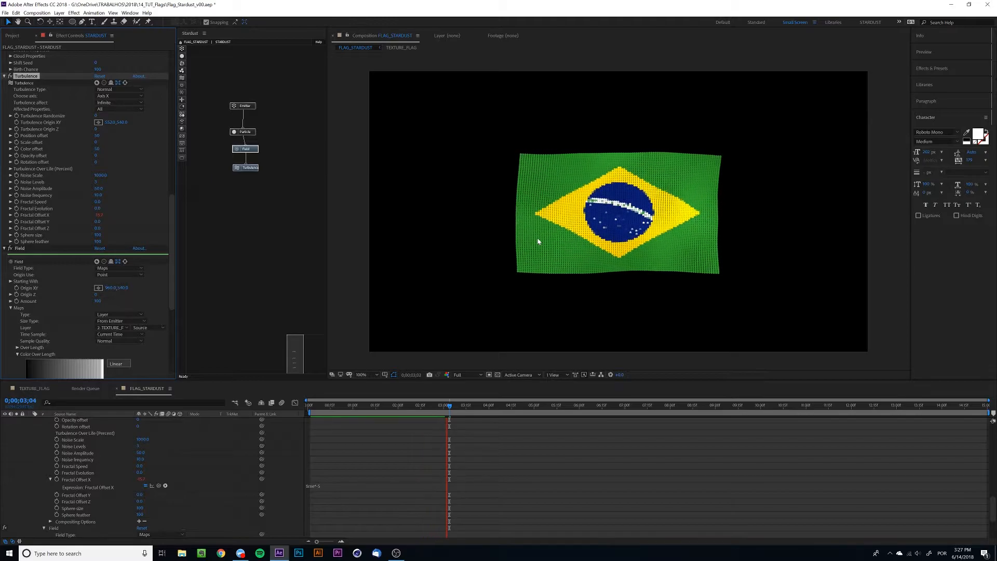
Step: Set the Turbulence node's Position offset to 80 and preview the stronger wave motion
{"action": "left_click", "coordinate": [97, 136]}
{"action": "type", "text": "80"}
{"action": "key", "text": "Return"}
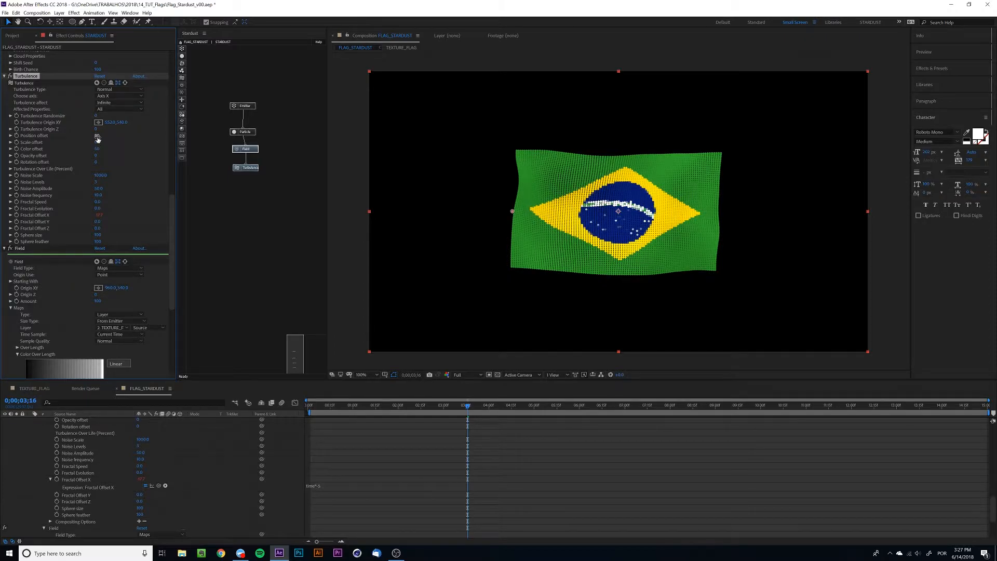
{"action": "key", "text": "space"}
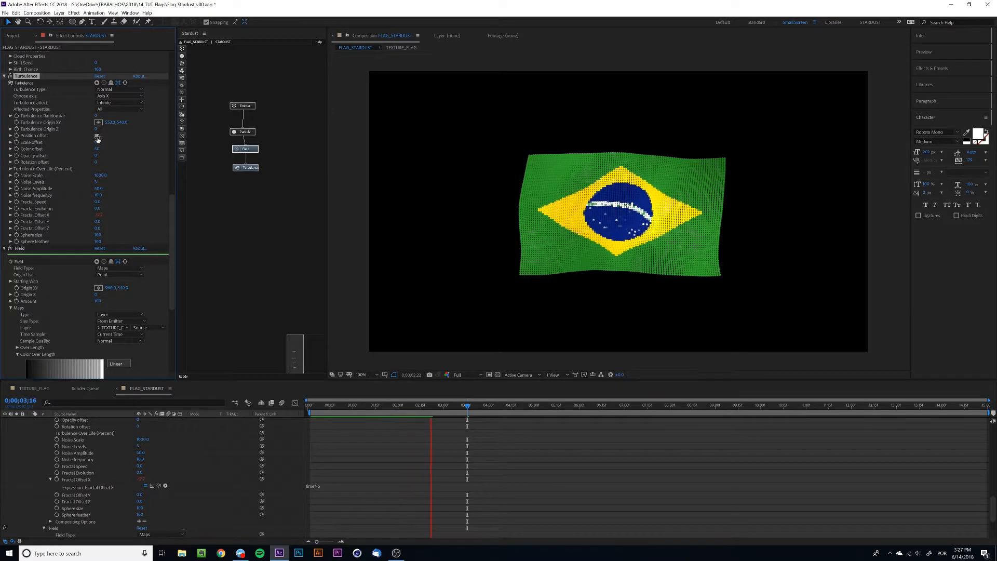
{"action": "key", "text": "space"}
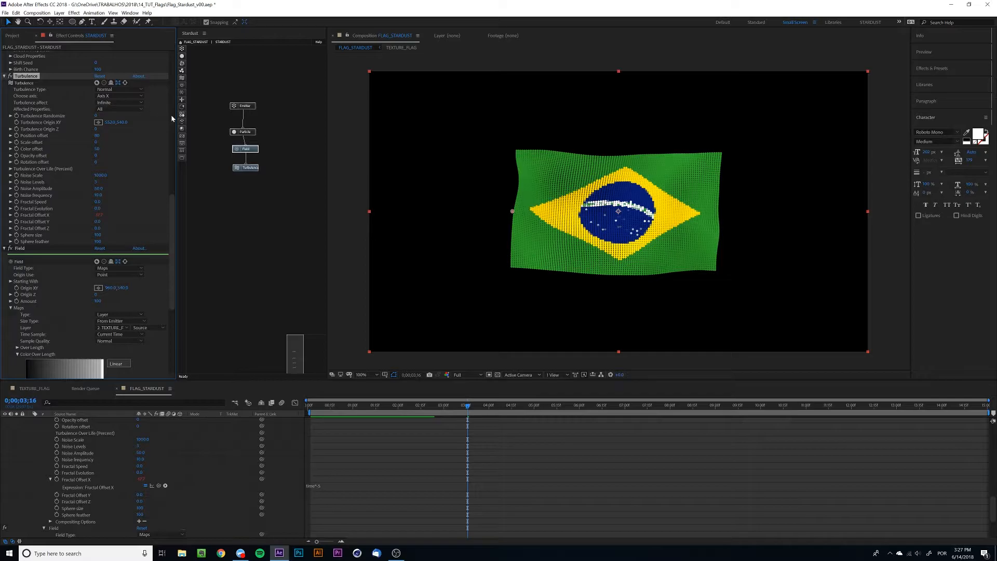
Step: Add a Transform node below the Turbulence node and bring the flag closer with a negative Position Z
{"action": "left_click_drag", "start_coordinate": [179, 105], "coordinate": [247, 183]}
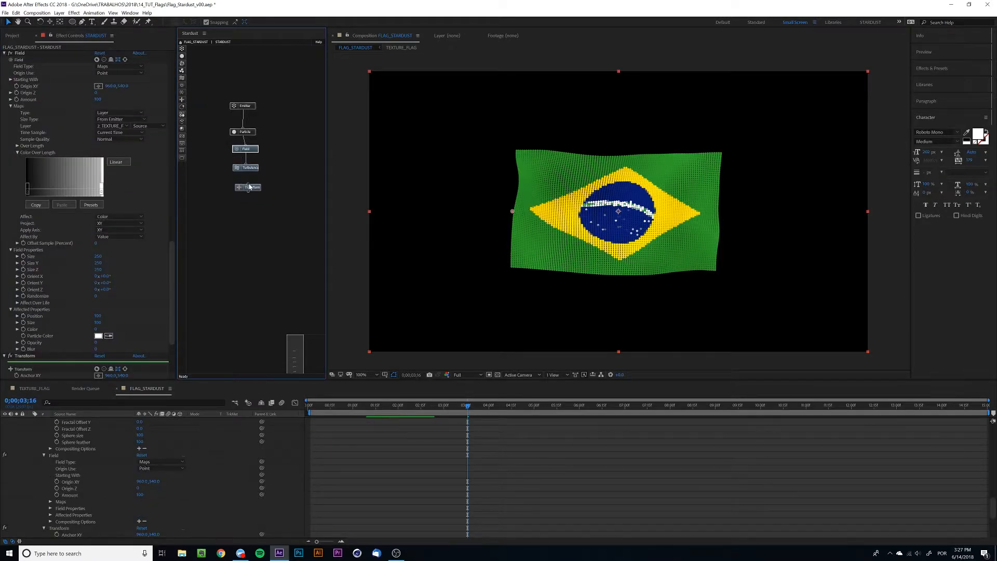
{"action": "left_click", "coordinate": [24, 356]}
{"action": "scroll", "coordinate": [32, 283], "scroll_direction": "down", "scroll_amount": 5}
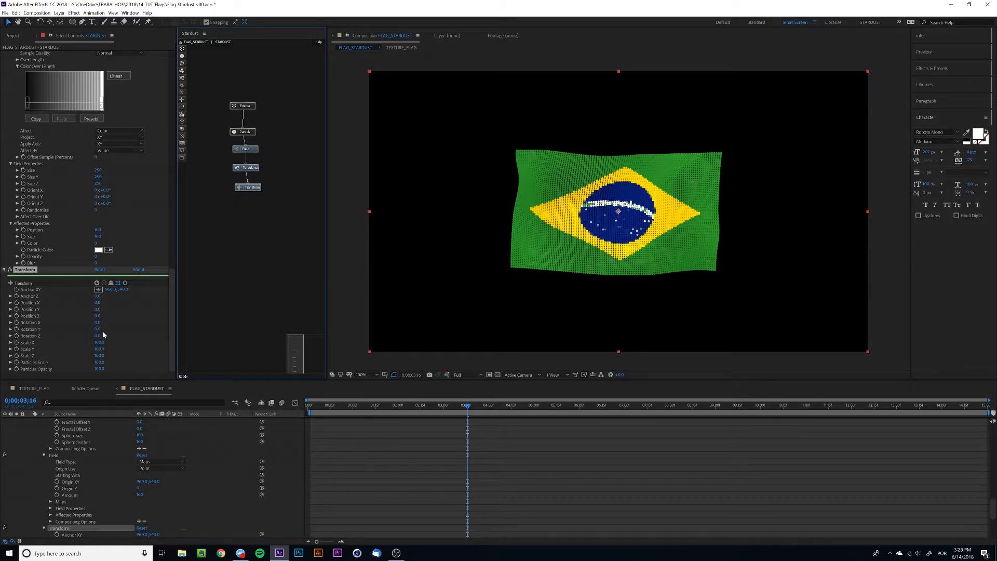
{"action": "mouse_move", "coordinate": [97, 316]}
{"action": "left_mouse_down"}
{"action": "mouse_move", "coordinate": [1, 321]}
{"action": "mouse_move", "coordinate": [67, 314]}
{"action": "mouse_move", "coordinate": [54, 309]}
{"action": "mouse_move", "coordinate": [88, 328]}
{"action": "left_mouse_up"}
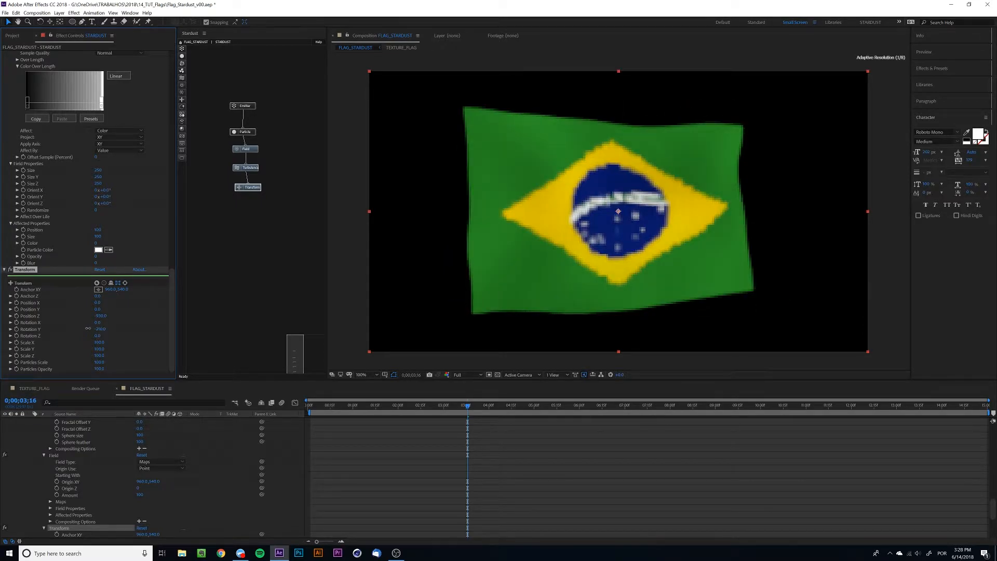
Step: Try Rotation Y values of -30 and 30 on the Transform node
{"action": "left_click", "coordinate": [101, 329]}
{"action": "type", "text": "-30"}
{"action": "key", "text": "Return"}
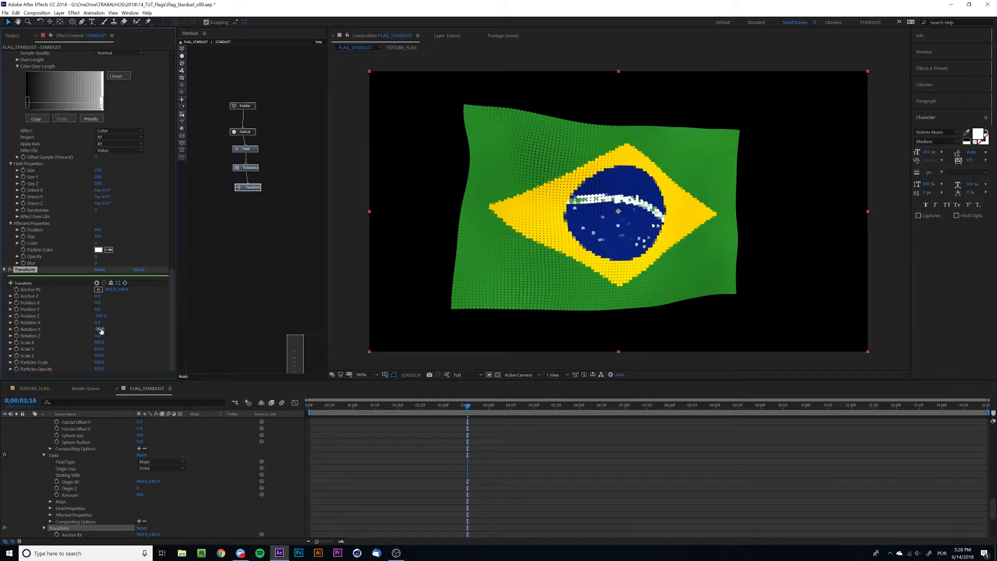
{"action": "left_click", "coordinate": [101, 329]}
{"action": "type", "text": "30"}
{"action": "key", "text": "Return"}
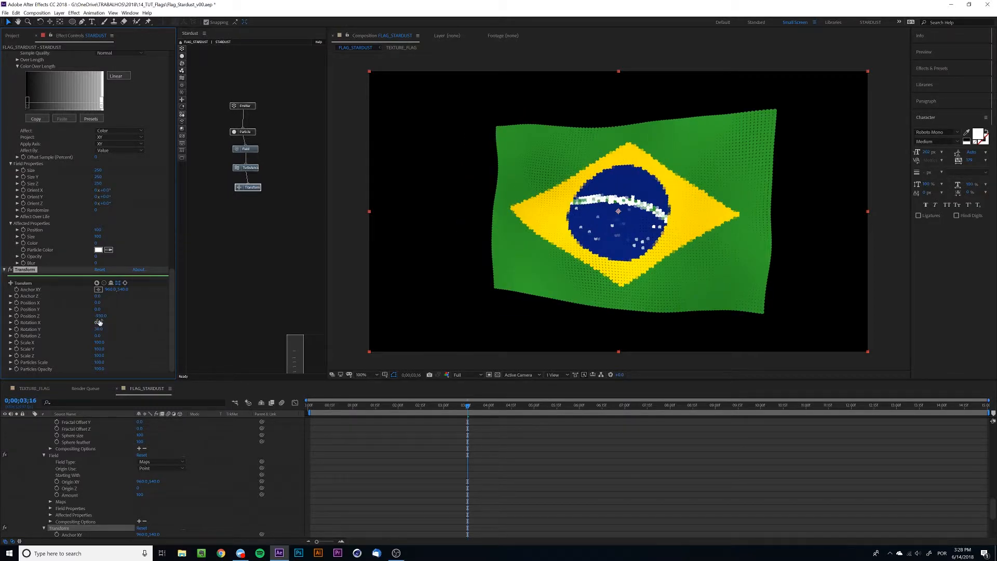
Step: Set the Transform node's Rotation Y to 45 and preview the rotated flag
{"action": "left_click", "coordinate": [98, 329]}
{"action": "type", "text": "45"}
{"action": "key", "text": "Return"}
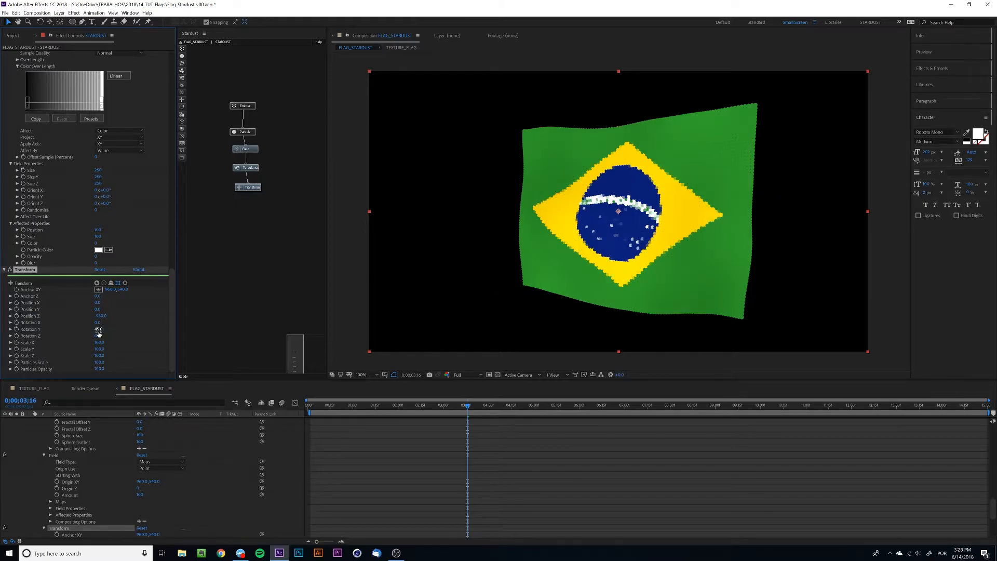
{"action": "scroll", "coordinate": [115, 436], "scroll_direction": "up", "scroll_amount": 5}
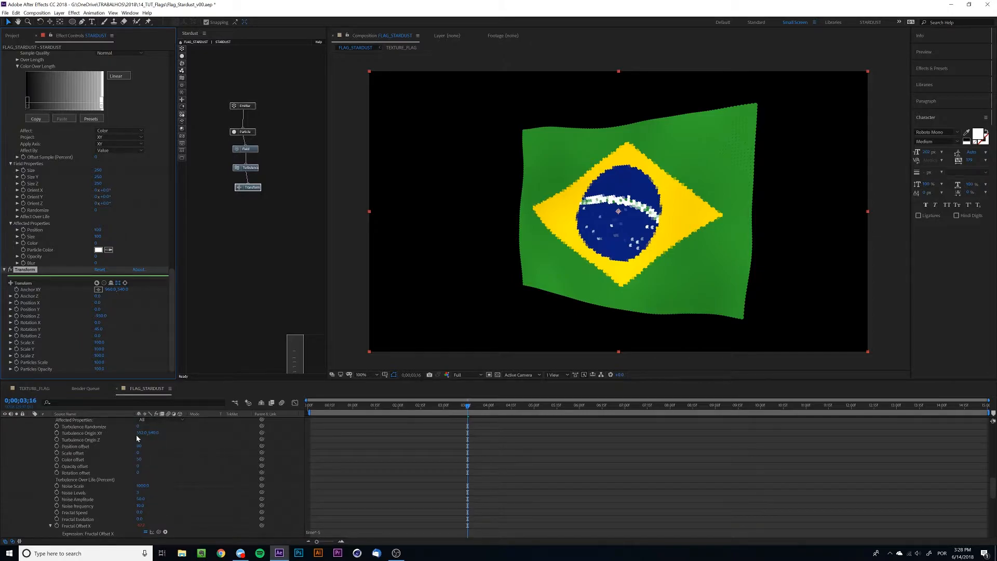
{"action": "key", "text": "space"}
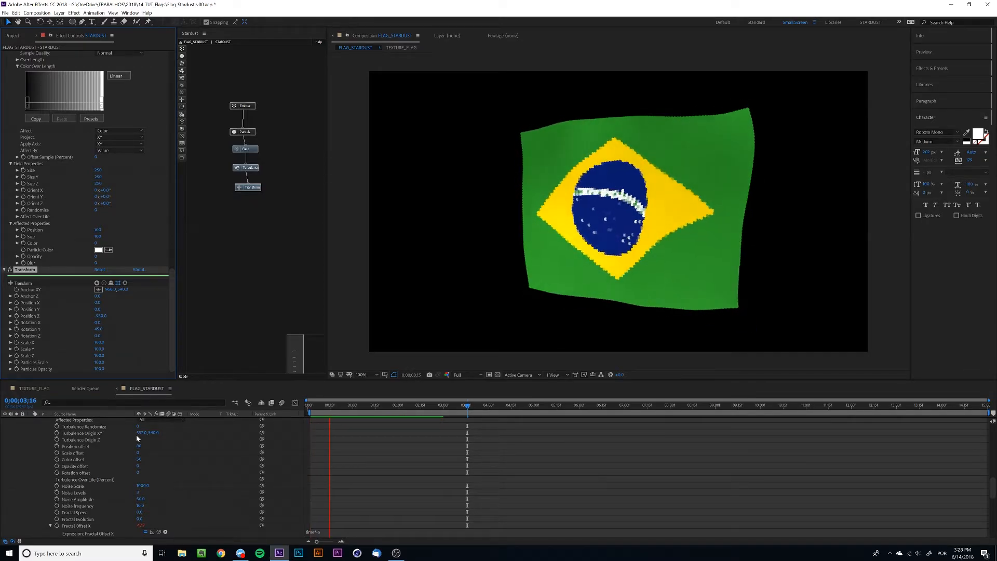
{"action": "key", "text": "space"}
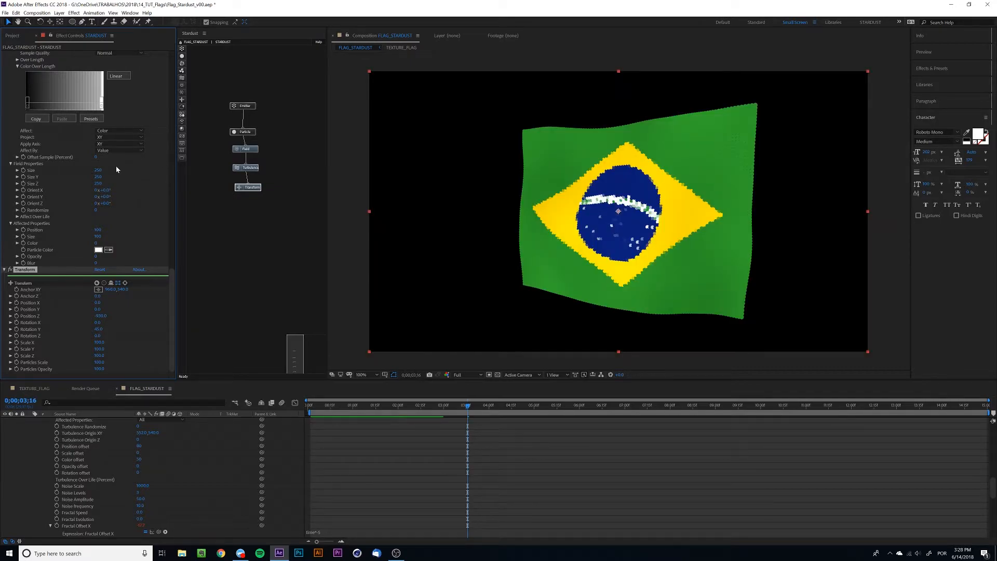
Step: Add some Size Random to the Particle node and reduce its particle Size in pixels
{"action": "scroll", "coordinate": [55, 154], "scroll_direction": "up", "scroll_amount": 10}
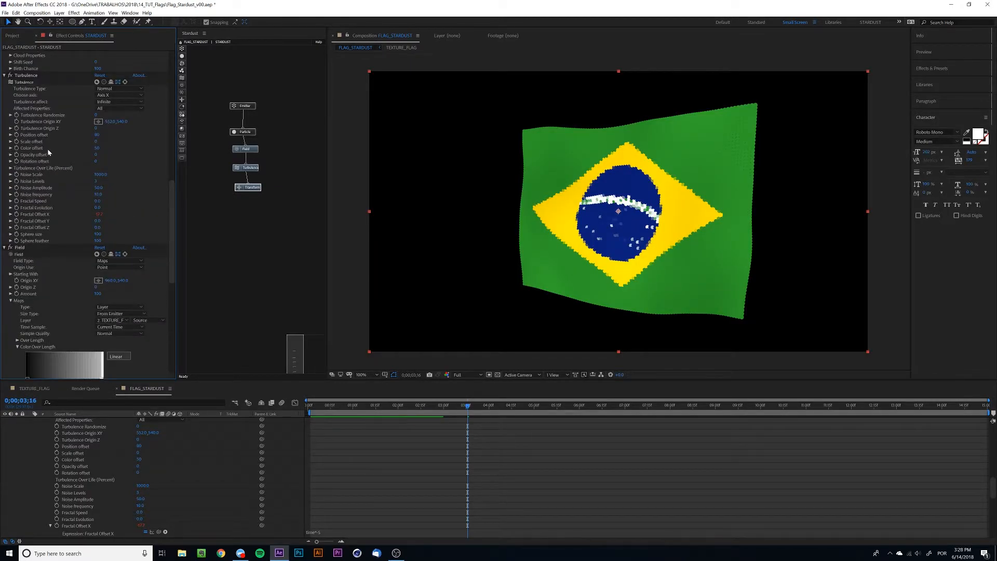
{"action": "scroll", "coordinate": [51, 150], "scroll_direction": "up", "scroll_amount": 10}
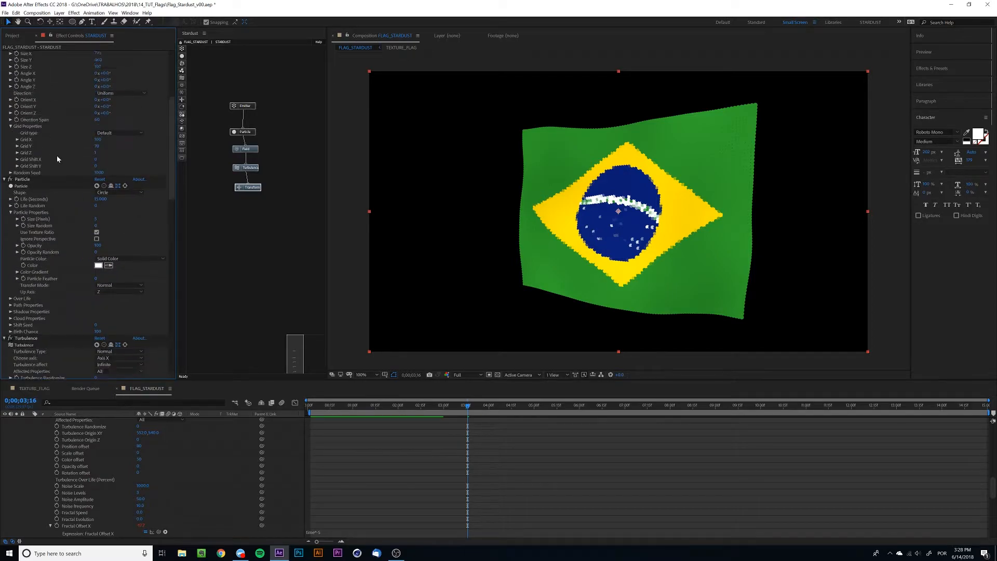
{"action": "scroll", "coordinate": [52, 166], "scroll_direction": "down", "scroll_amount": 1}
{"action": "left_click", "coordinate": [27, 162]}
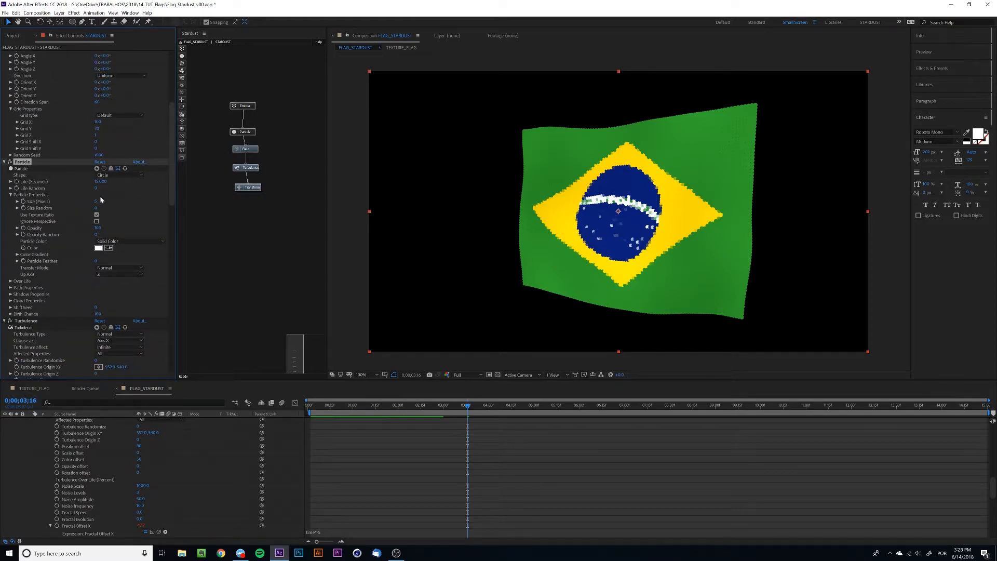
{"action": "left_click_drag", "start_coordinate": [97, 207], "coordinate": [103, 202]}
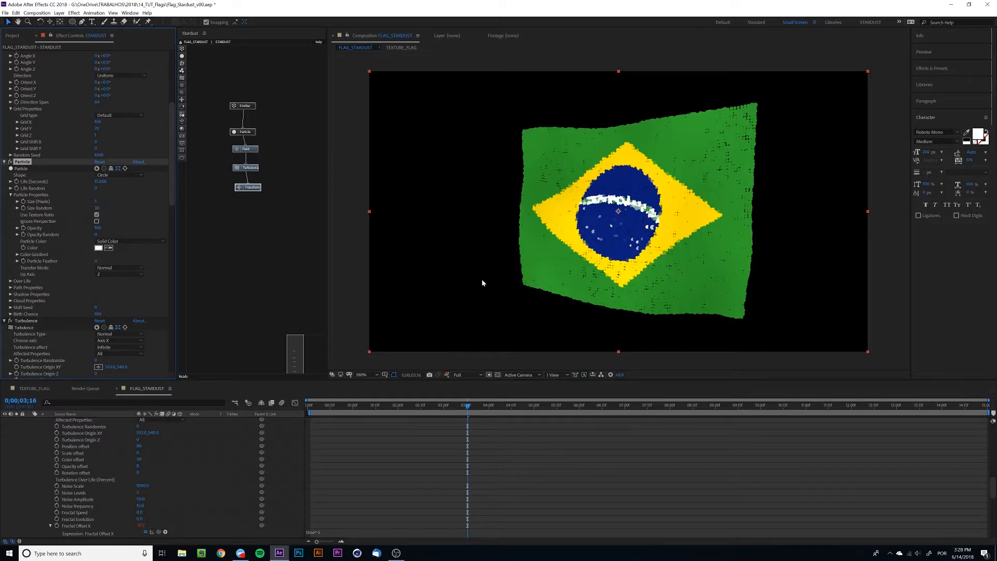
{"action": "left_click", "coordinate": [96, 202]}
{"action": "key", "text": "Return"}
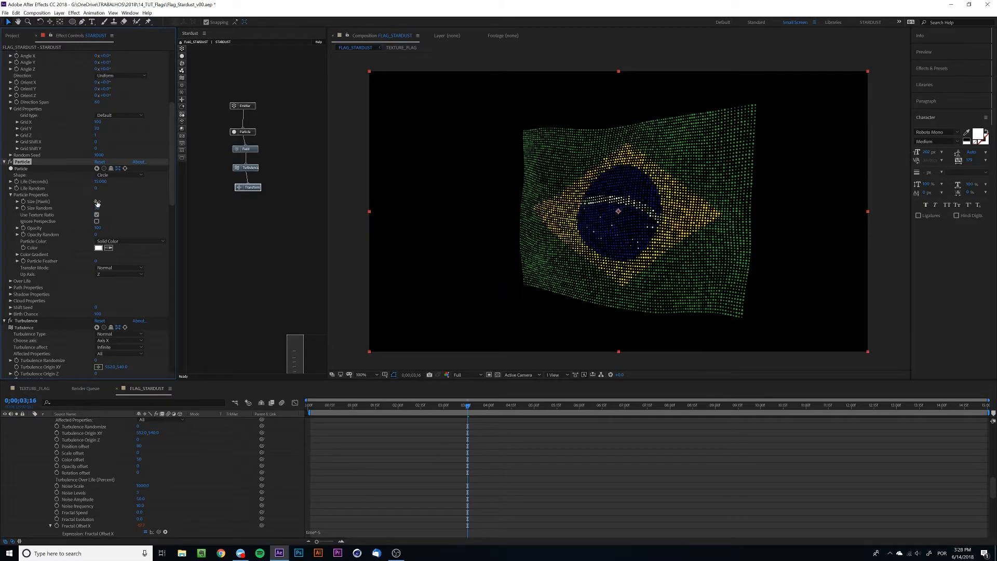
Step: Set the Particle node's Size Random to 45 and preview the flag's motion
{"action": "left_click", "coordinate": [97, 208]}
{"action": "type", "text": "45"}
{"action": "key", "text": "Return"}
{"action": "key", "text": "space"}
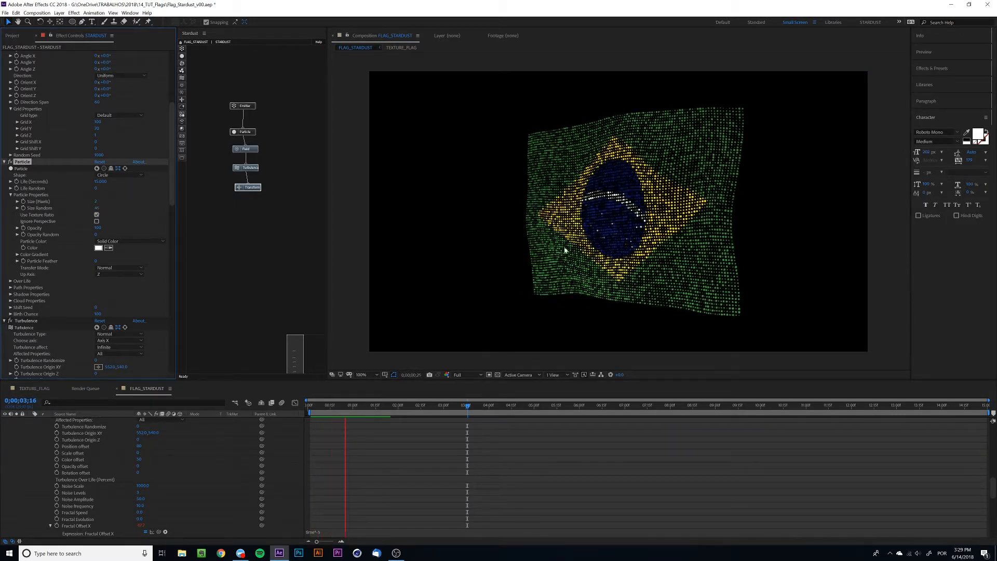
{"action": "key", "text": "space"}
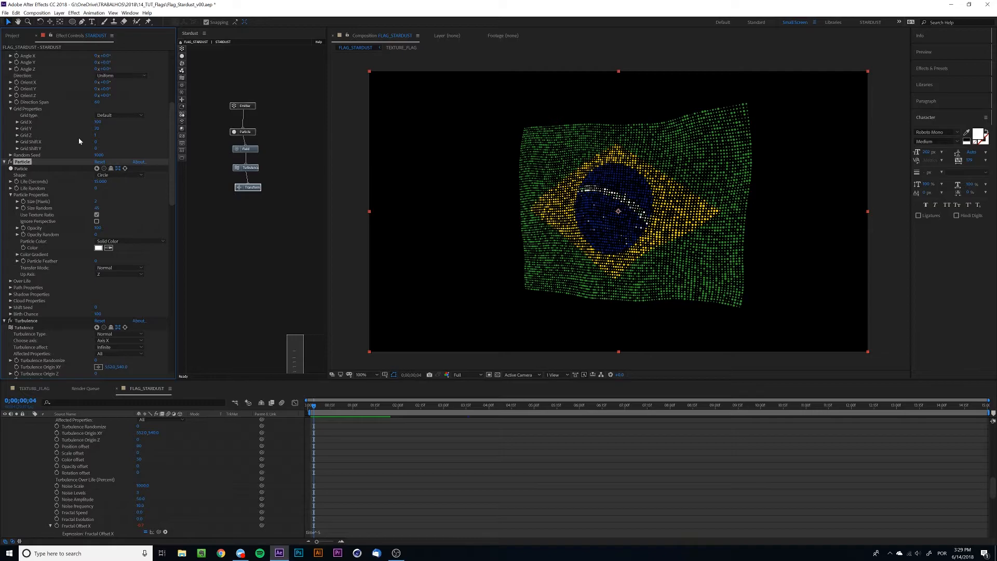
Step: Try a Grid Z of 3 on the emitter, and settle on 2 layers of particles
{"action": "left_click", "coordinate": [96, 136]}
{"action": "type", "text": "3"}
{"action": "key", "text": "Return"}
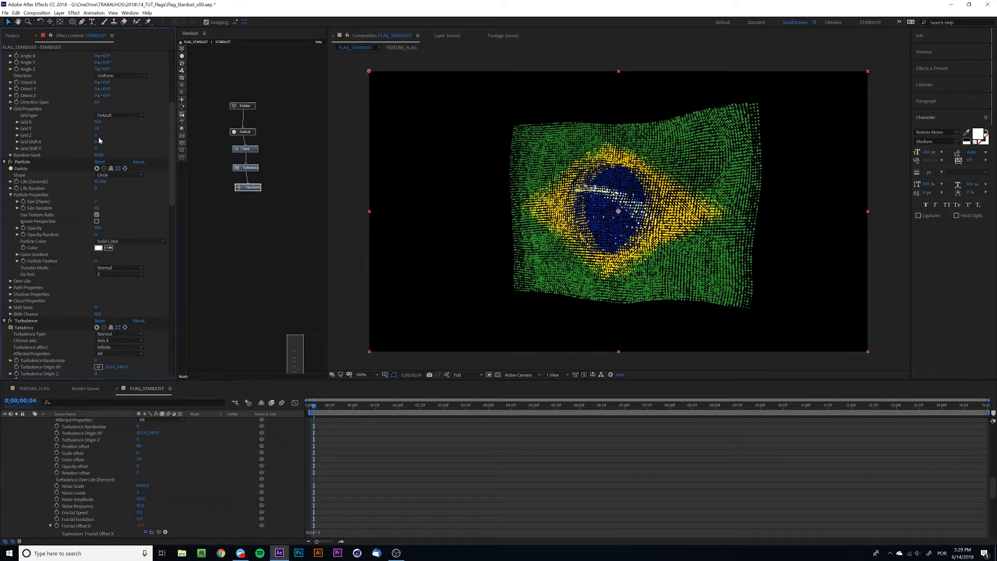
{"action": "left_click", "coordinate": [96, 135]}
{"action": "key", "text": "Return"}
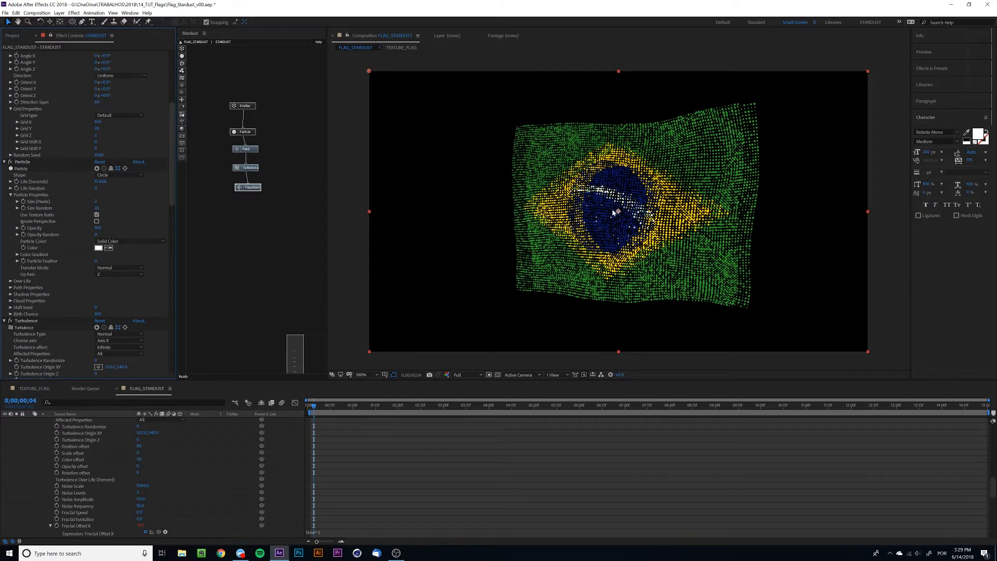
Step: Reduce the emitter's Size Z to bring the particle layers closer together
{"action": "scroll", "coordinate": [57, 99], "scroll_direction": "up", "scroll_amount": 3}
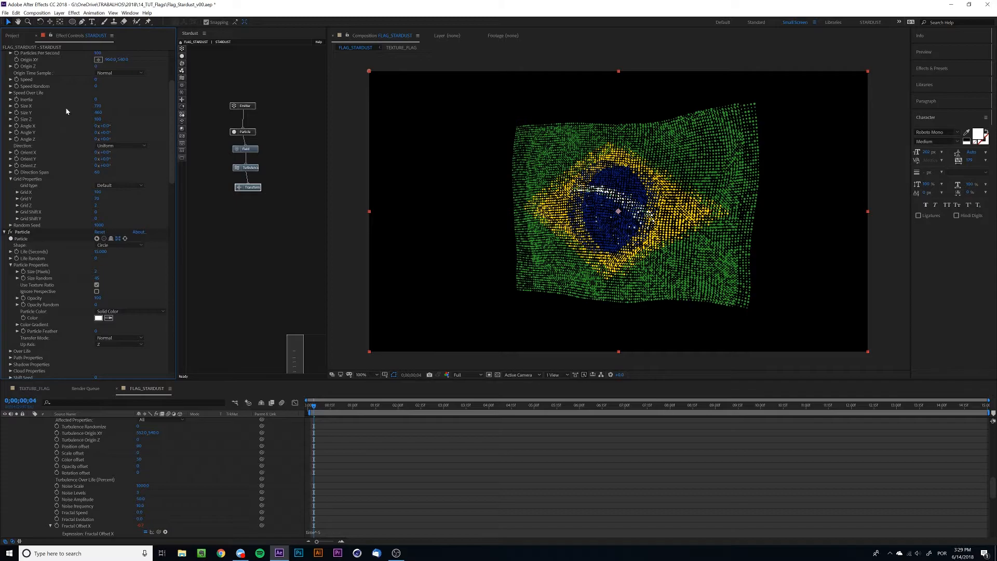
{"action": "left_click_drag", "start_coordinate": [96, 119], "coordinate": [77, 118]}
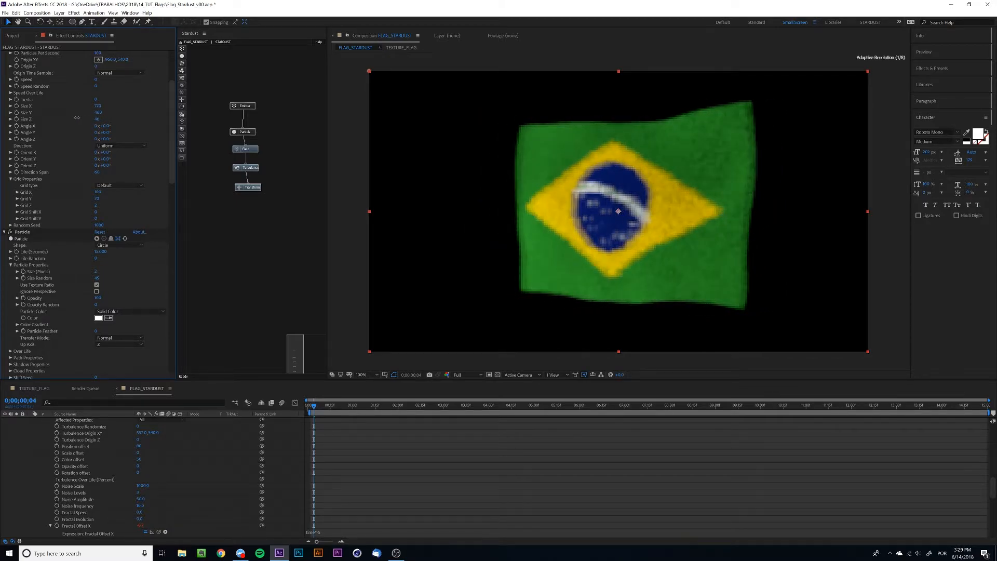
{"action": "left_click_drag", "start_coordinate": [76, 118], "coordinate": [75, 118]}
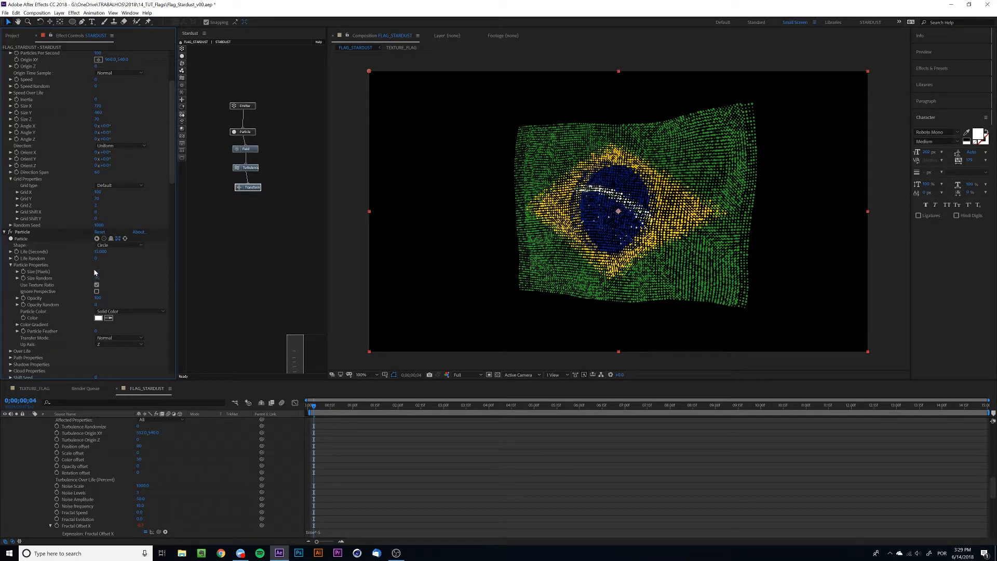
Step: Increase the Particle node's Size in pixels and preview the flag's motion
{"action": "left_click", "coordinate": [96, 272]}
{"action": "left_click", "coordinate": [93, 271]}
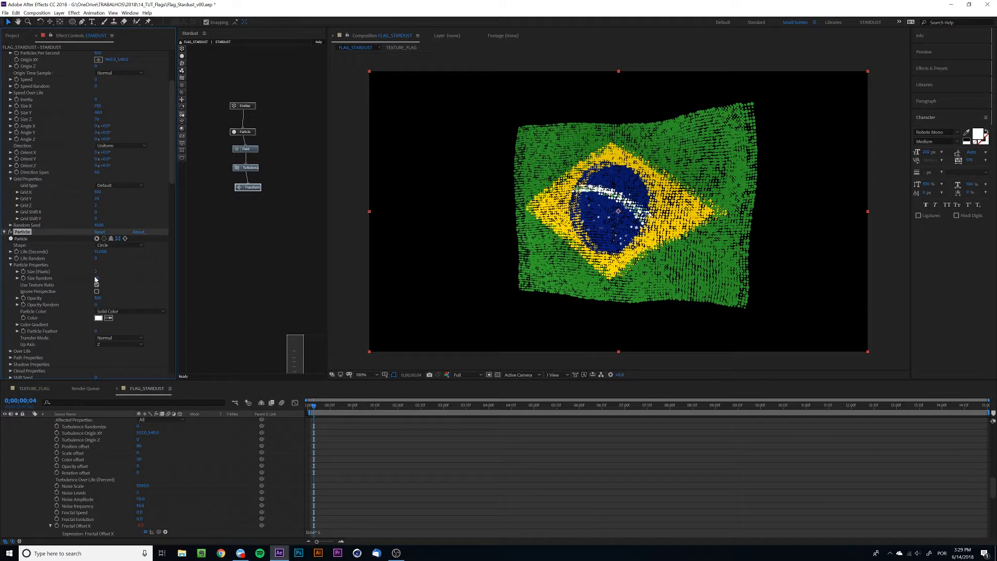
{"action": "key", "text": "space"}
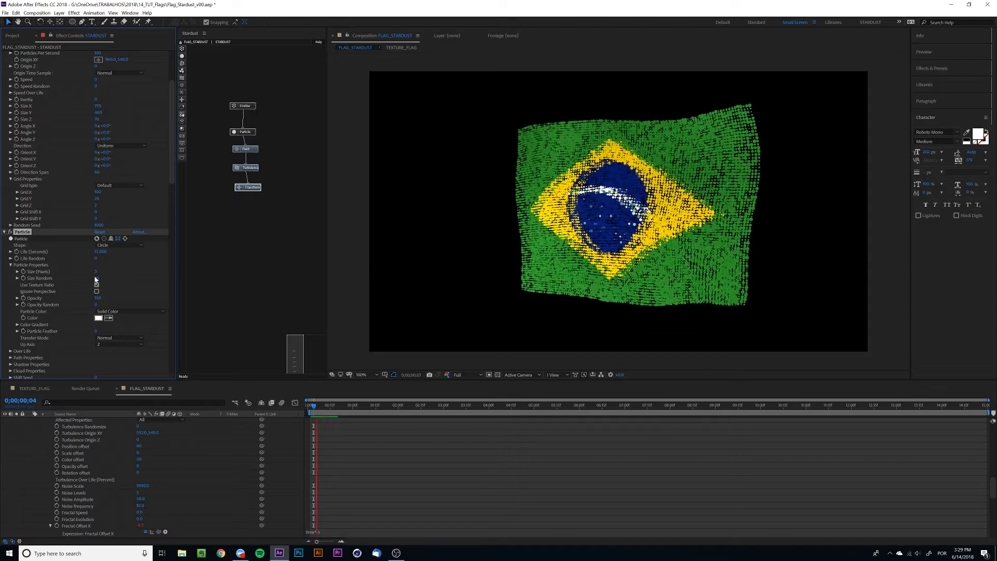
Step: Set the emitter's Grid Z to 3 for another layer of particles and preview the motion
{"action": "left_click", "coordinate": [96, 207]}
{"action": "type", "text": "3"}
{"action": "key", "text": "Return"}
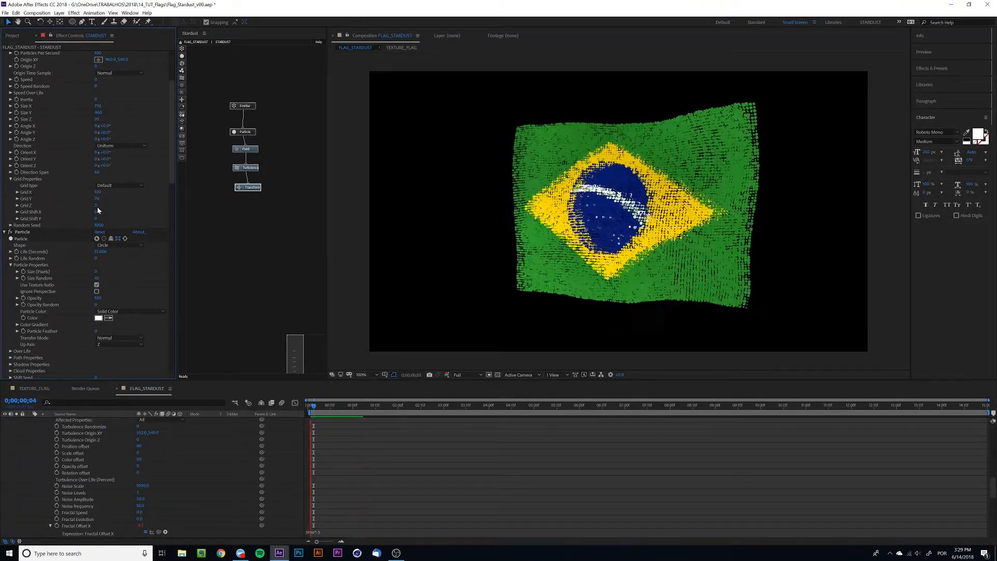
{"action": "key", "text": "space"}
Step: Turn on the shadow in the Particle node's Shadow Properties and preview the flag
{"action": "scroll", "coordinate": [29, 205], "scroll_direction": "down", "scroll_amount": 3}
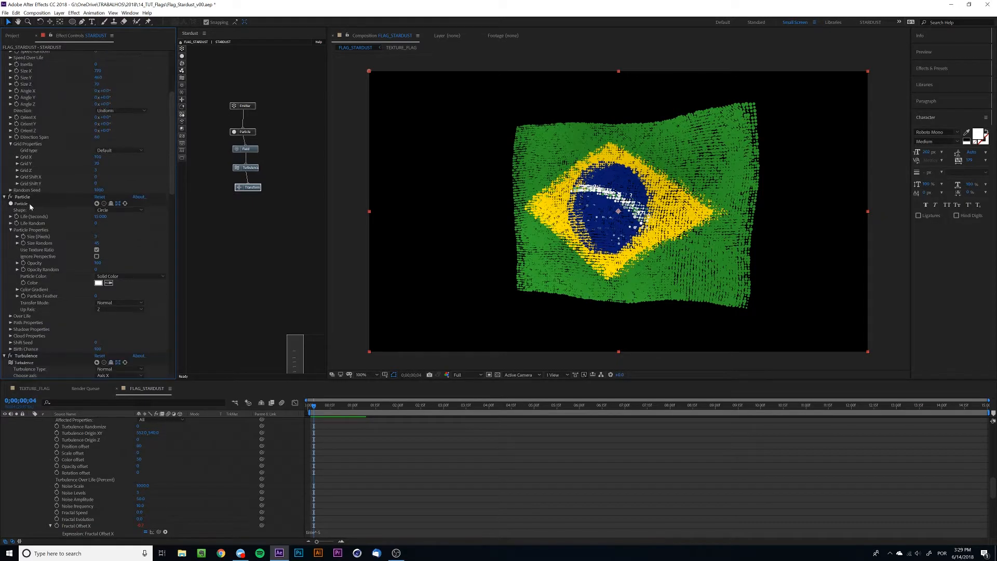
{"action": "left_click", "coordinate": [11, 331]}
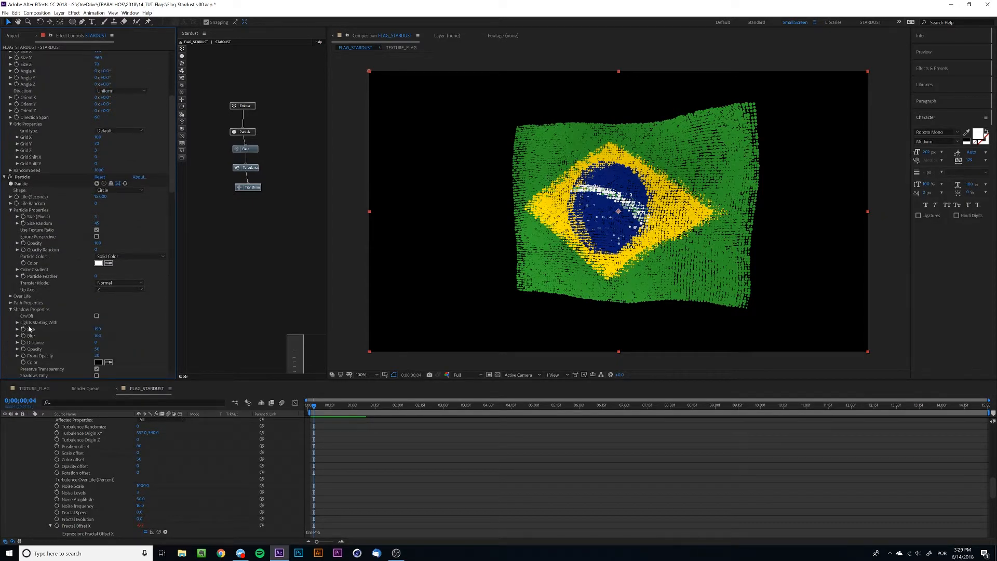
{"action": "left_click", "coordinate": [96, 316]}
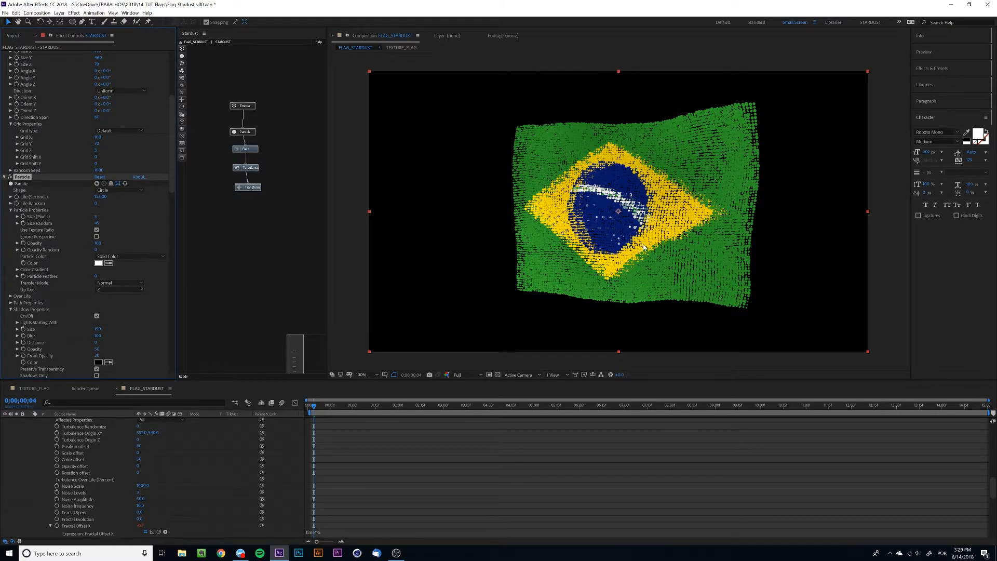
{"action": "key", "text": "space"}
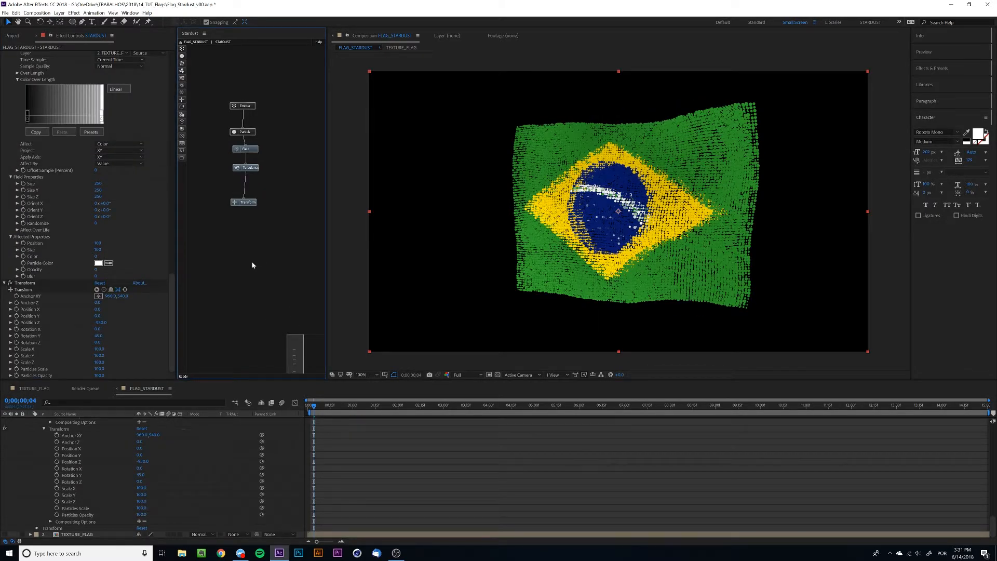
Step: Add a two-node camera with the 24mm preset to the FLAG_STARDUST composition
{"action": "scroll", "coordinate": [52, 441], "scroll_direction": "up", "scroll_amount": 10}
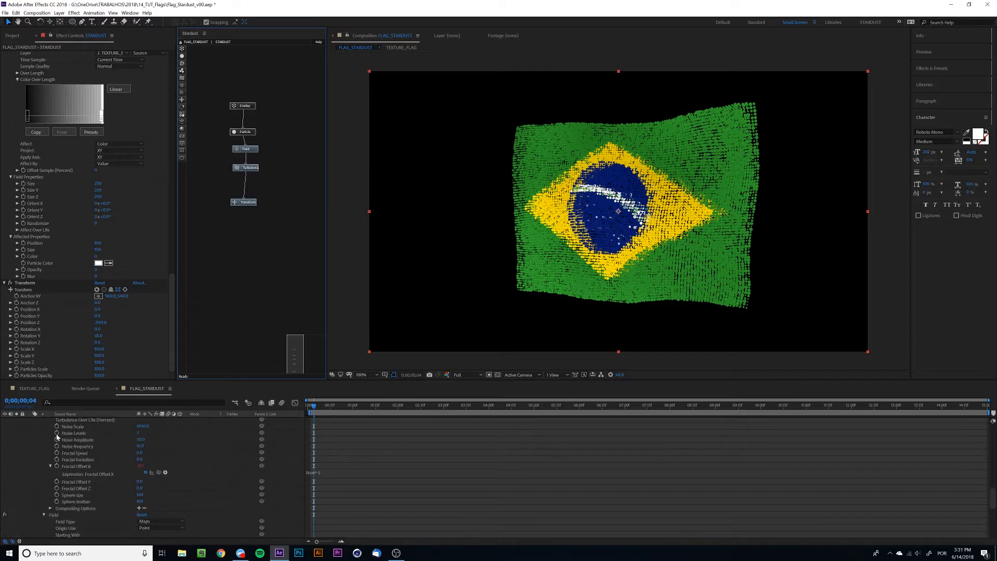
{"action": "scroll", "coordinate": [129, 431], "scroll_direction": "up", "scroll_amount": 10}
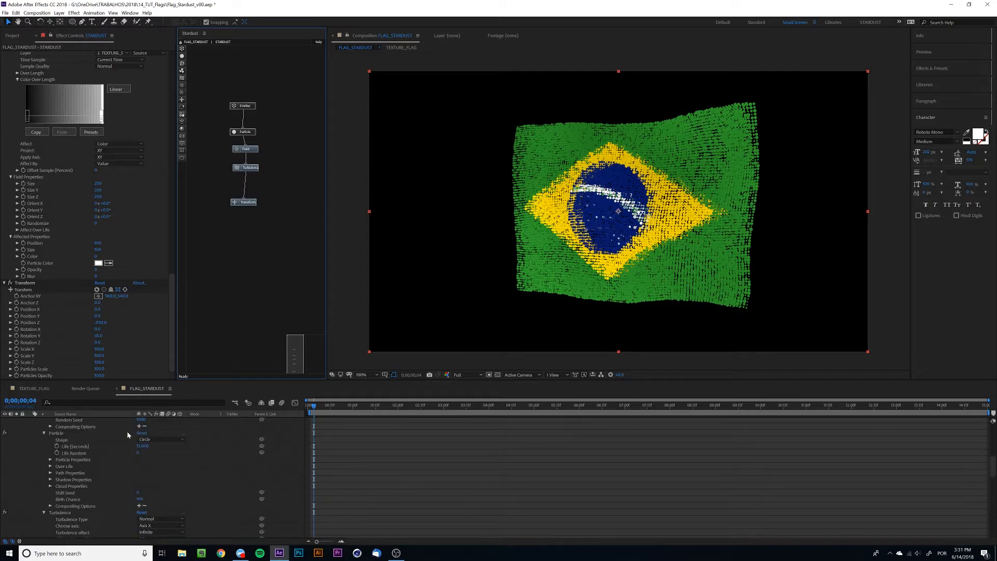
{"action": "left_click", "coordinate": [239, 432]}
{"action": "right_click", "coordinate": [241, 426]}
{"action": "mouse_move", "coordinate": [258, 432]}
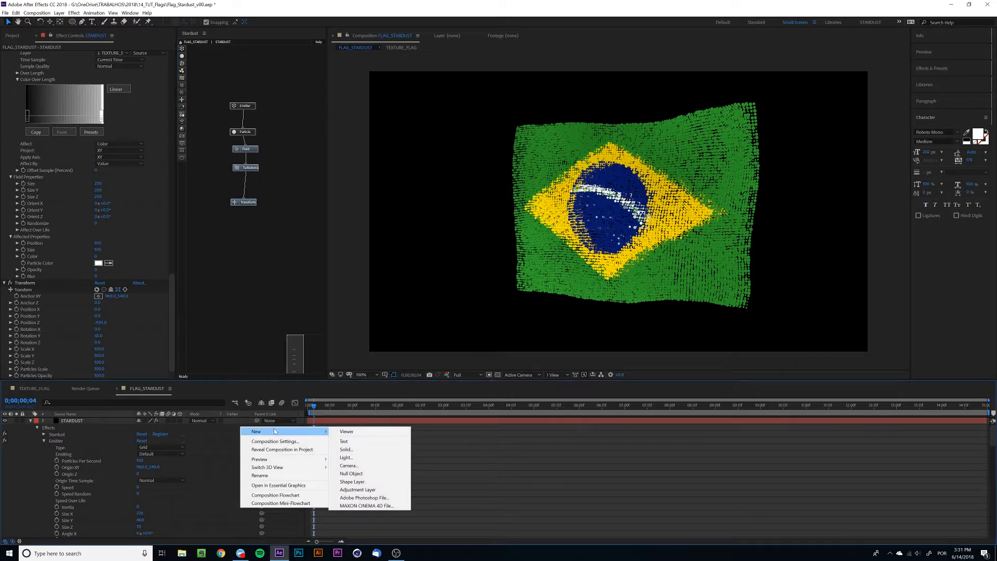
{"action": "left_click", "coordinate": [351, 467]}
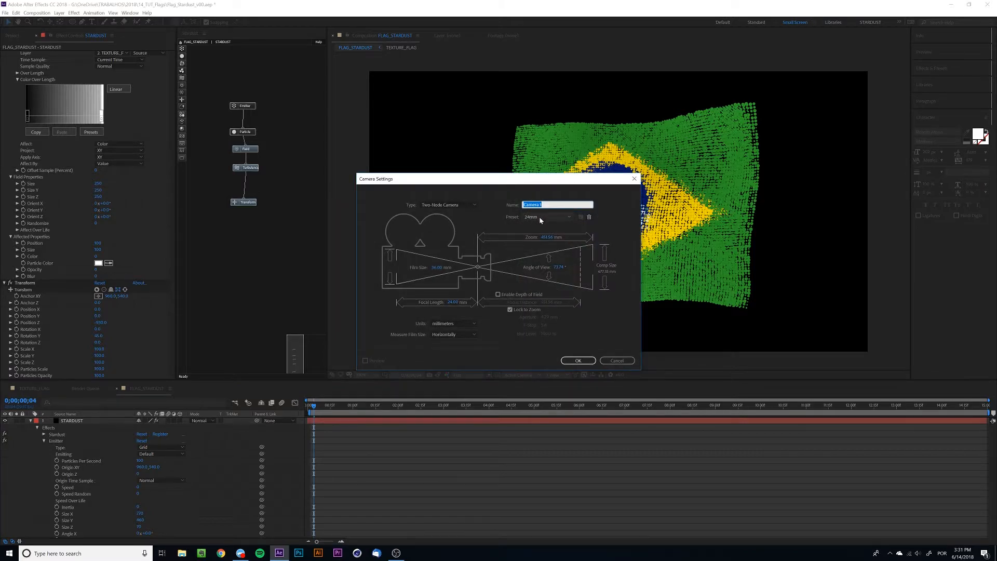
{"action": "left_click", "coordinate": [576, 361]}
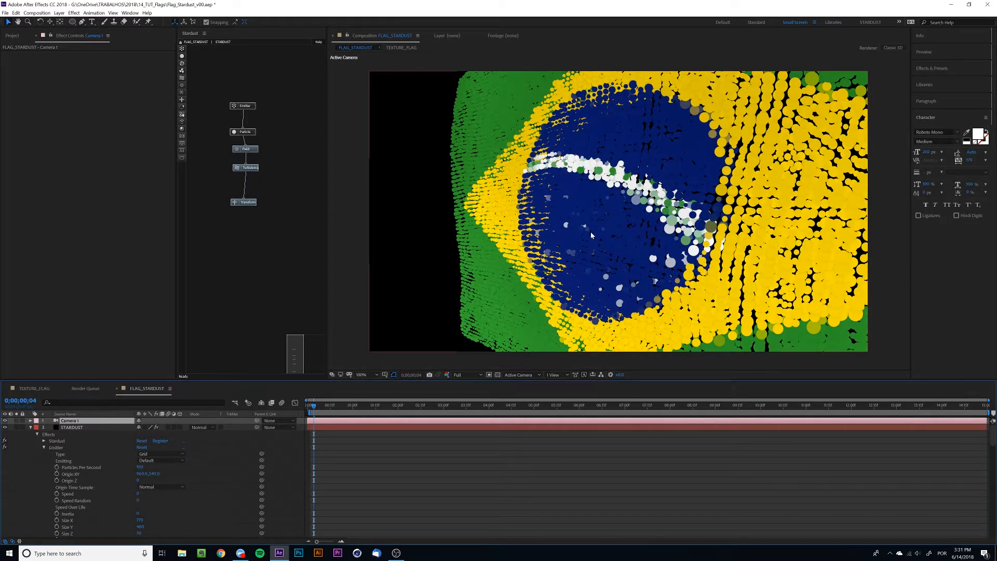
Step: Move the camera back from the flag so that more of it fits in the frame
{"action": "key", "text": "c"}
{"action": "key", "text": "c"}
{"action": "key", "text": "c"}
{"action": "key", "text": "c"}
{"action": "left_click_drag", "start_coordinate": [628, 203], "coordinate": [589, 219]}
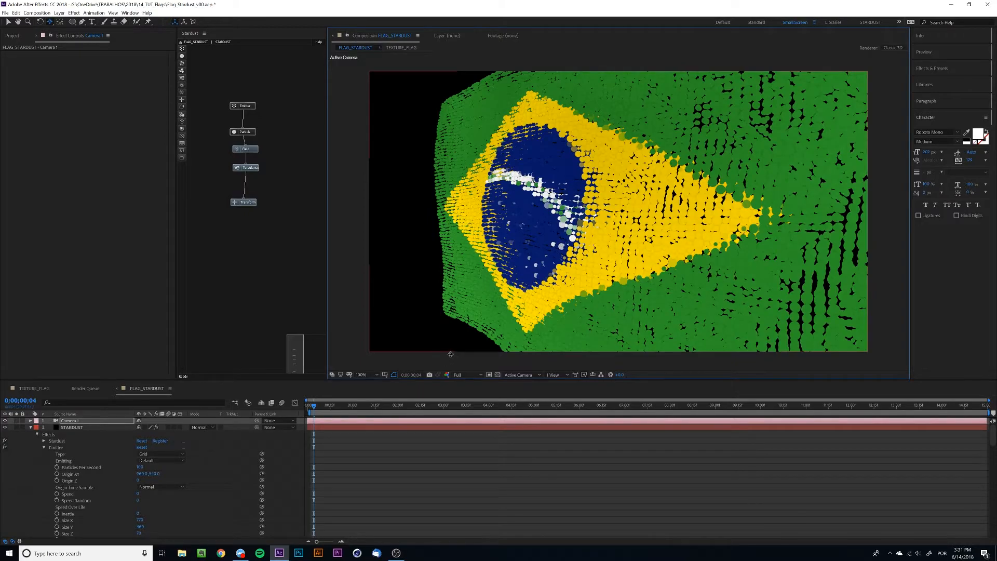
{"action": "mouse_move", "coordinate": [498, 241]}
{"action": "left_mouse_down"}
{"action": "mouse_move", "coordinate": [496, 213]}
{"action": "mouse_move", "coordinate": [495, 254]}
{"action": "left_mouse_up"}
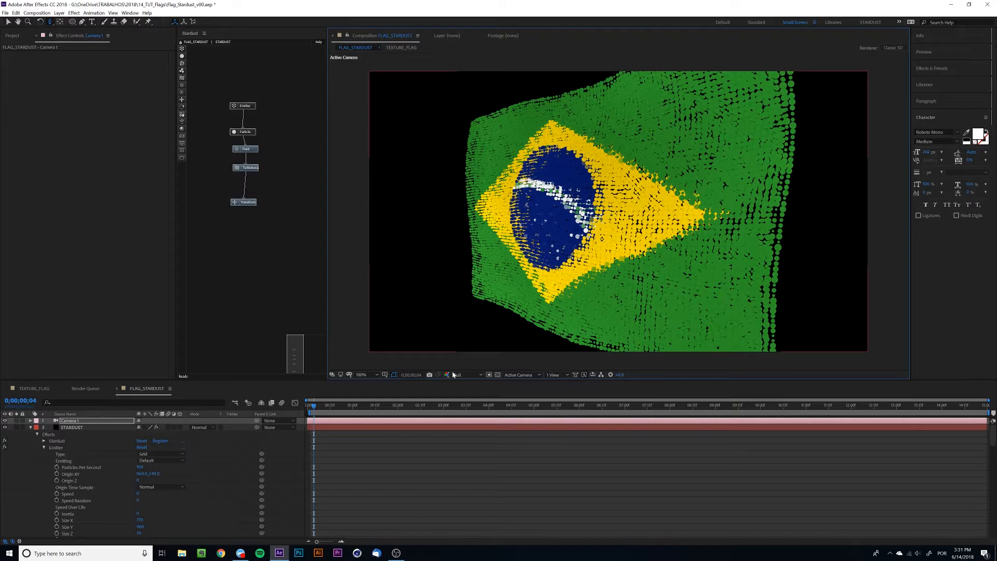
{"action": "key", "text": "v"}
Step: Preview the waving flag through the new camera
{"action": "left_click", "coordinate": [292, 130]}
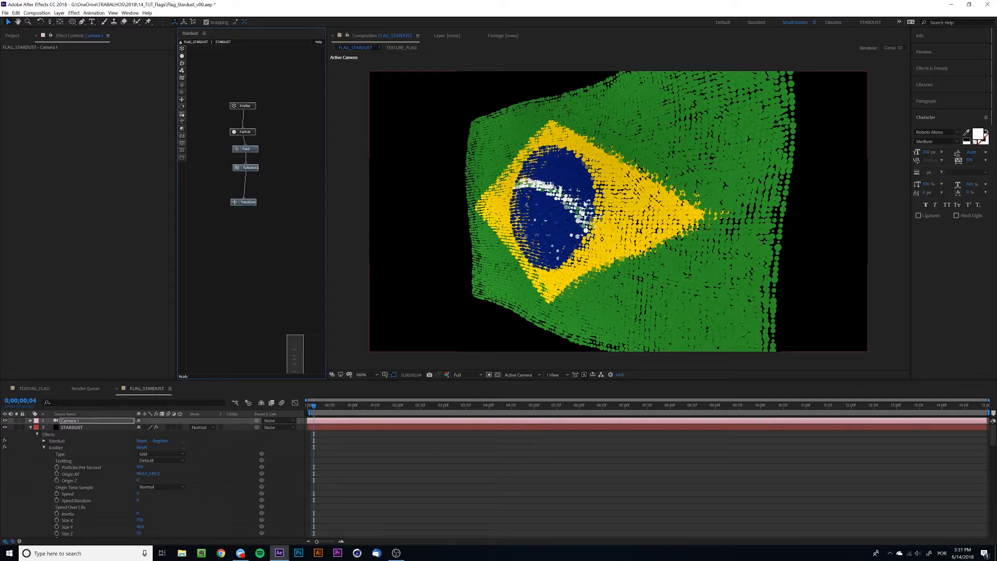
{"action": "key", "text": "space"}
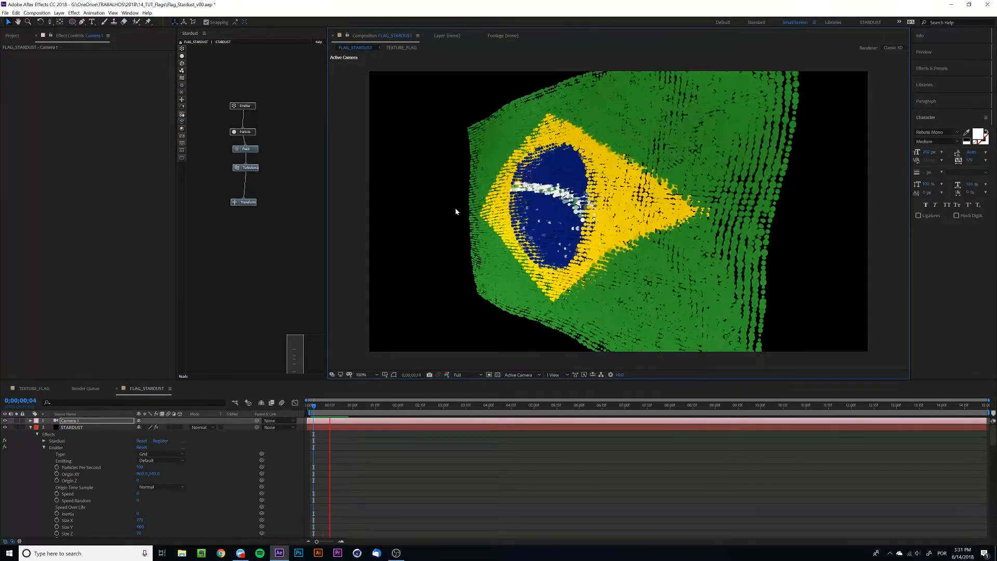
{"action": "key", "text": "space"}
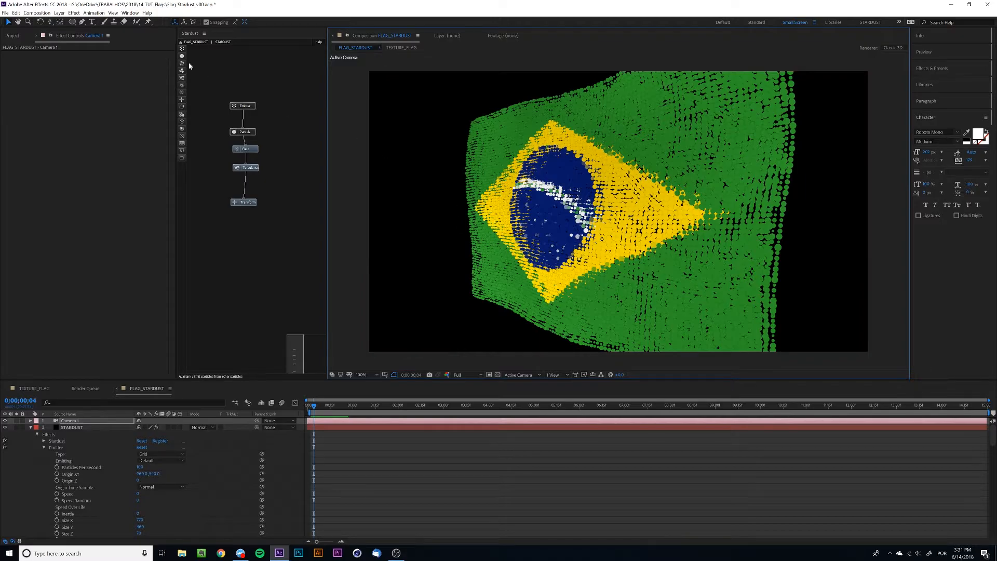
Step: Duplicate all five Stardust nodes and place the copied chain beside the original one
{"action": "left_click_drag", "start_coordinate": [210, 83], "coordinate": [261, 212]}
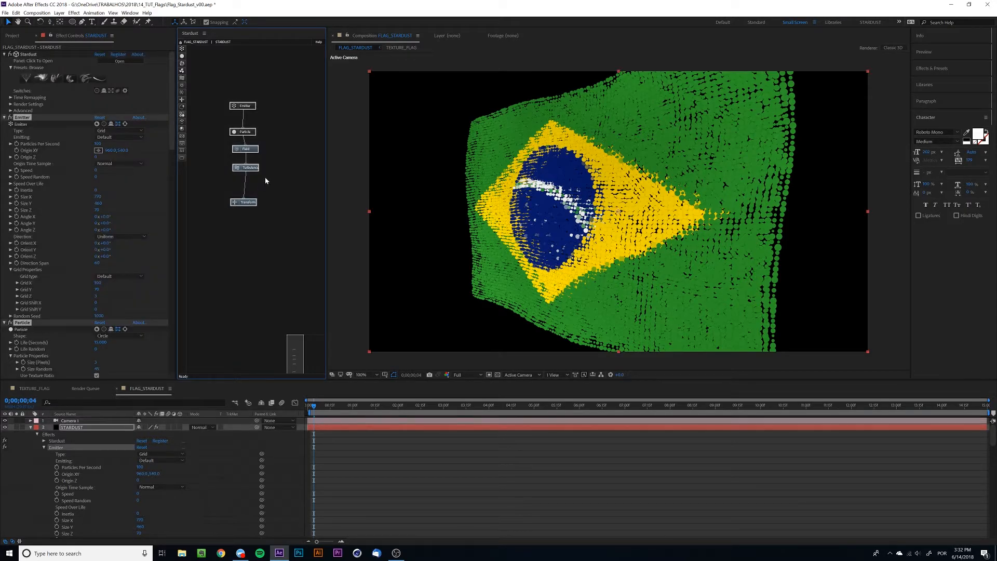
{"action": "key", "text": "ctrl+d"}
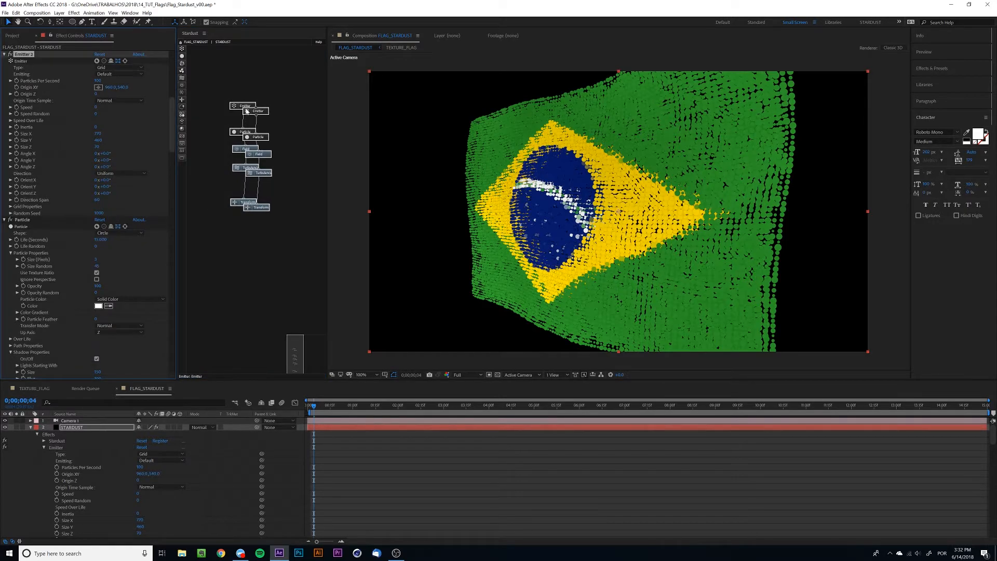
{"action": "left_click_drag", "start_coordinate": [281, 99], "coordinate": [266, 221]}
{"action": "left_click_drag", "start_coordinate": [261, 118], "coordinate": [288, 106]}
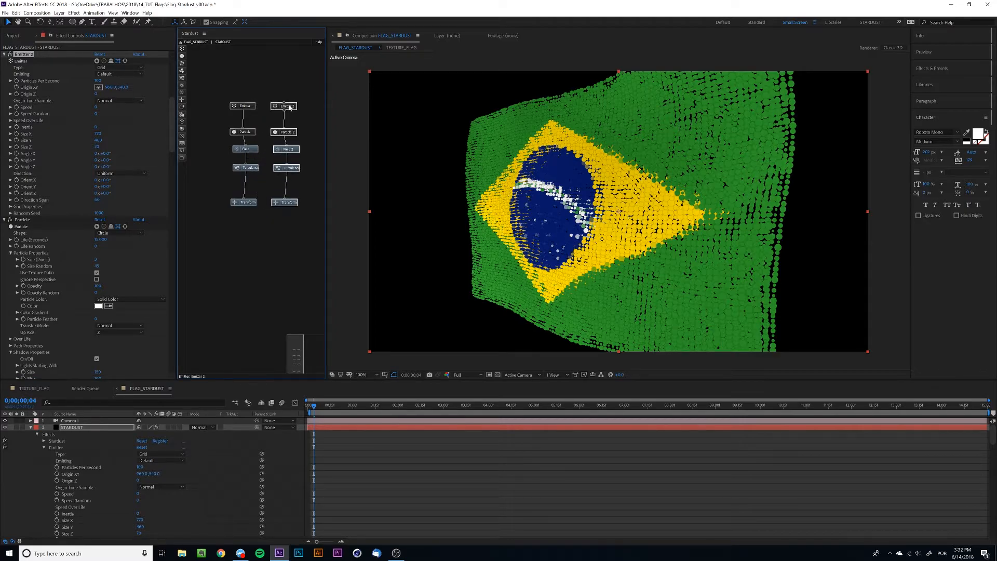
{"action": "left_click", "coordinate": [265, 126]}
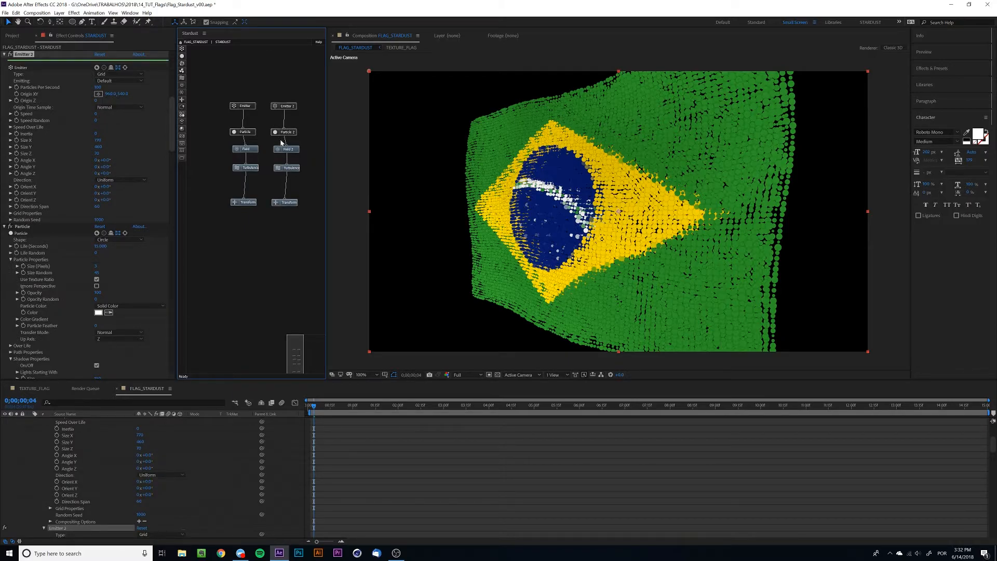
Step: Delete the duplicated Turbulence and Transform nodes from the copied chain
{"action": "left_click", "coordinate": [285, 150]}
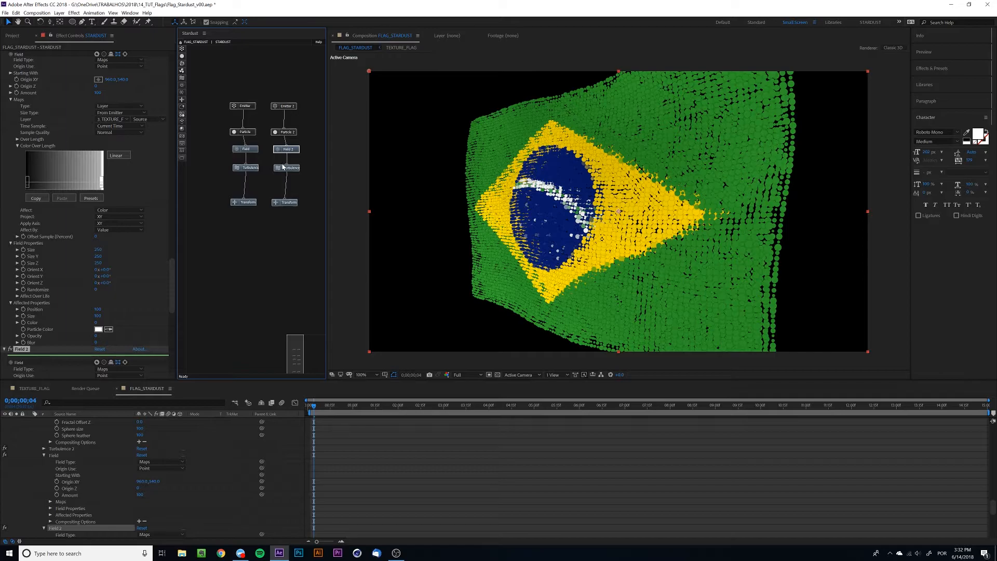
{"action": "left_click", "coordinate": [279, 168]}
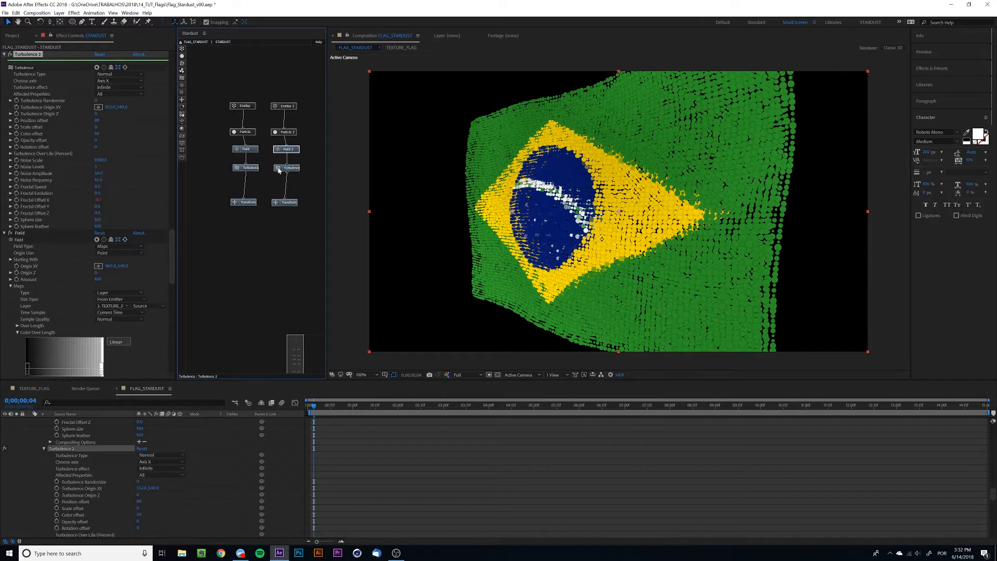
{"action": "key", "text": "Delete"}
{"action": "left_click", "coordinate": [283, 202]}
{"action": "key", "text": "Delete"}
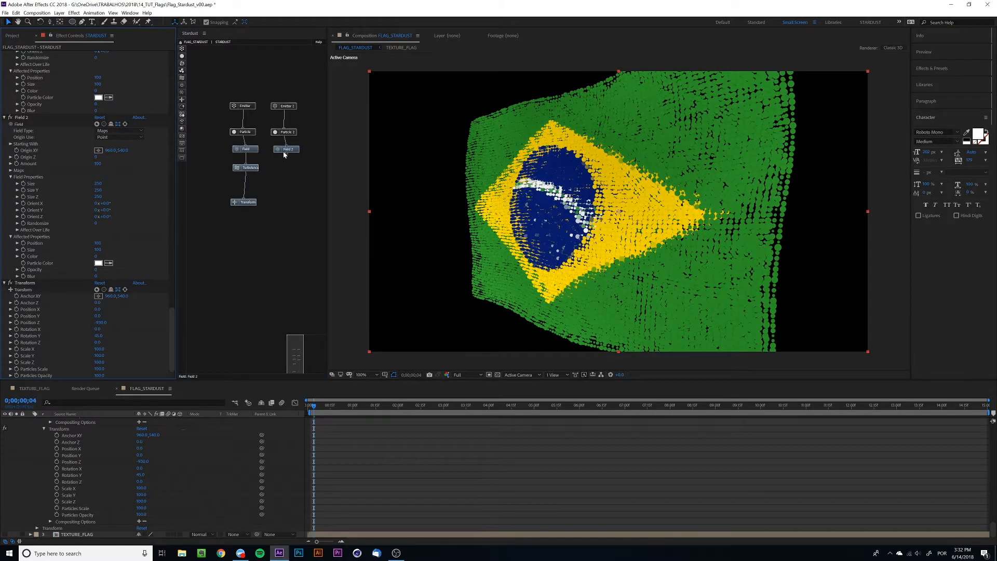
Step: Connect Field 2 to the original Transform node so both particle chains share it
{"action": "left_click_drag", "start_coordinate": [286, 153], "coordinate": [269, 170]}
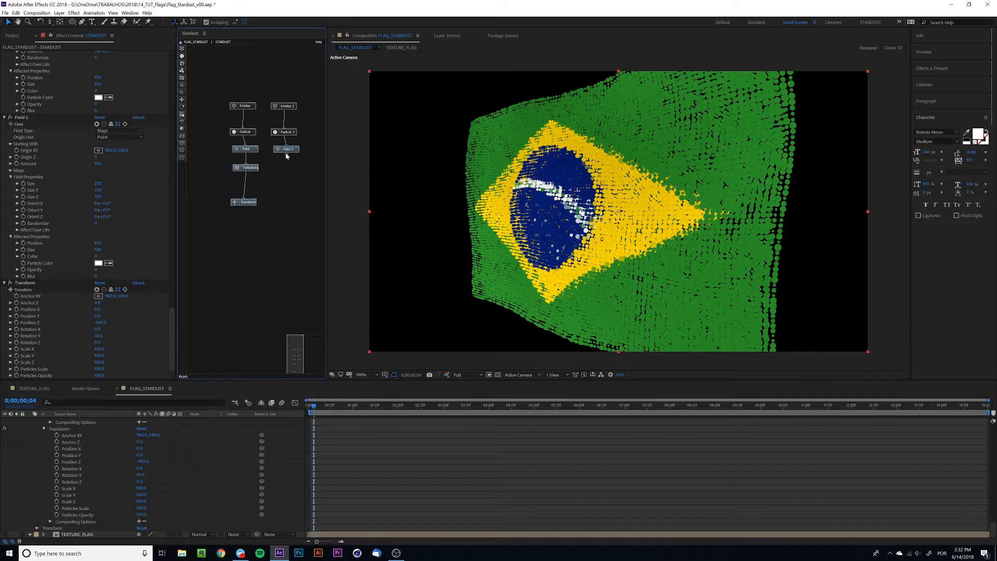
{"action": "left_click_drag", "start_coordinate": [259, 198], "coordinate": [242, 203]}
{"action": "left_click_drag", "start_coordinate": [244, 201], "coordinate": [245, 202]}
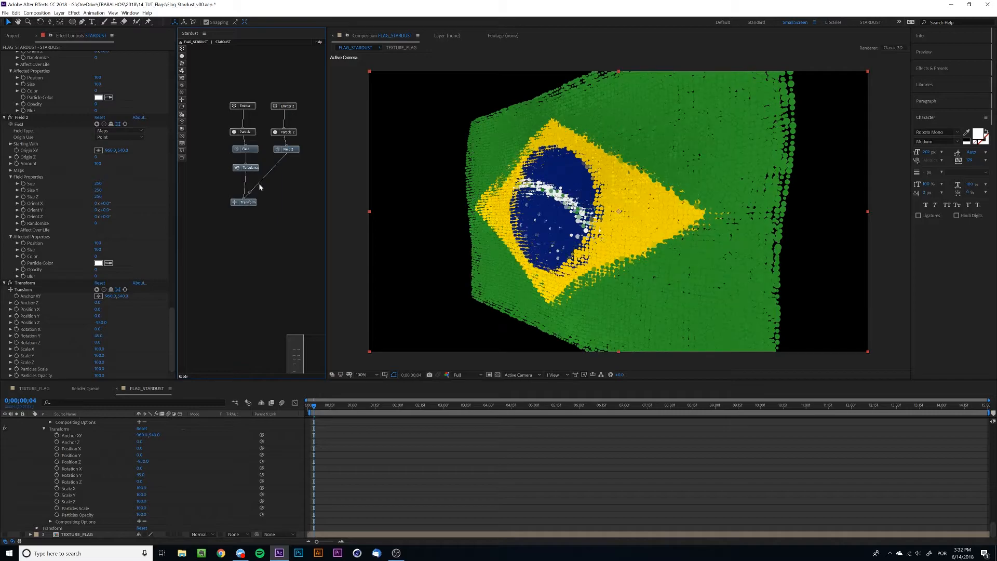
Step: Change the type of Emitter 2 from Grid to Box
{"action": "left_click", "coordinate": [283, 106]}
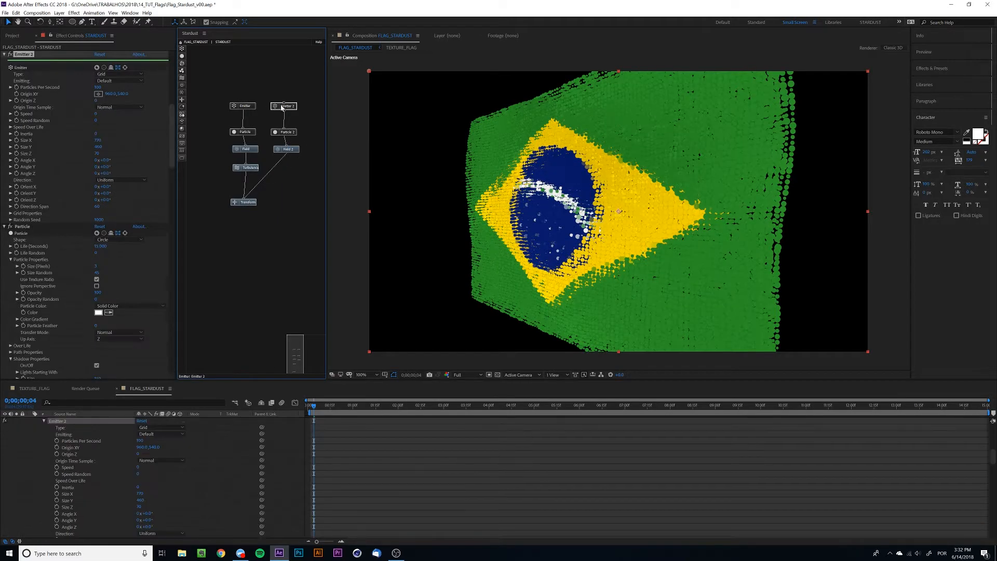
{"action": "left_click", "coordinate": [102, 75]}
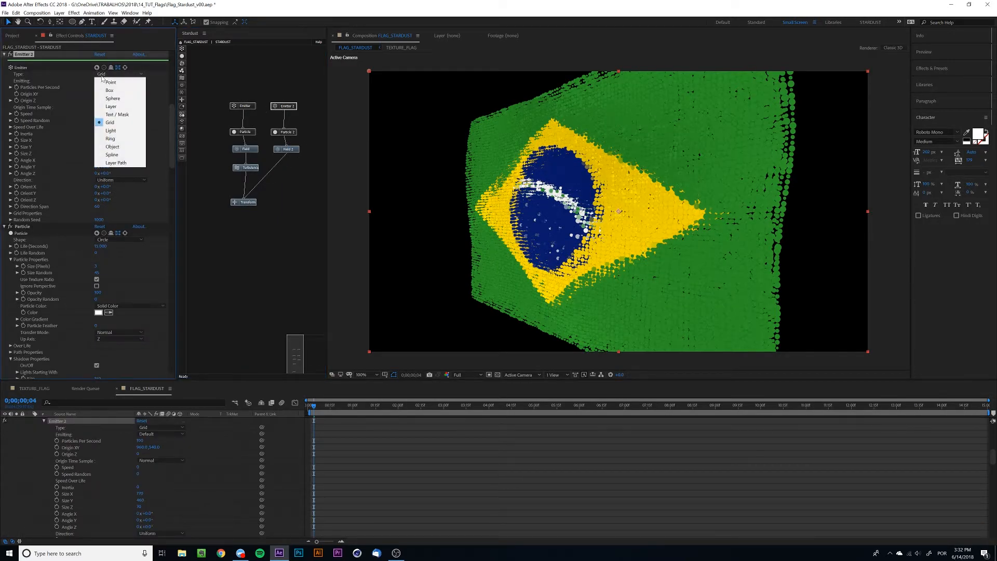
{"action": "left_click", "coordinate": [109, 91]}
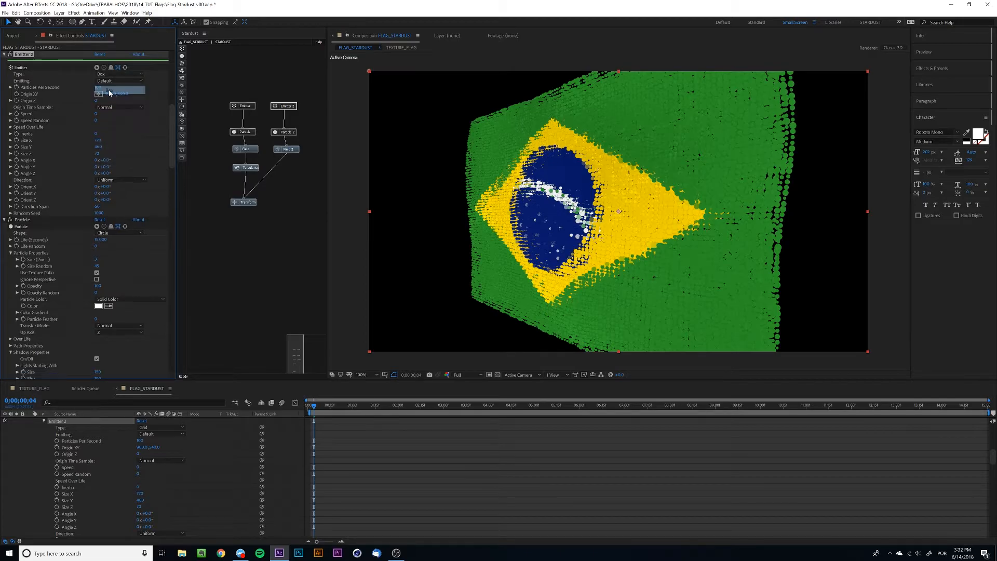
Step: Disable the original Emitter to isolate the particles of Emitter 2, toggling it to compare both
{"action": "left_click", "coordinate": [243, 106]}
{"action": "left_click", "coordinate": [10, 55]}
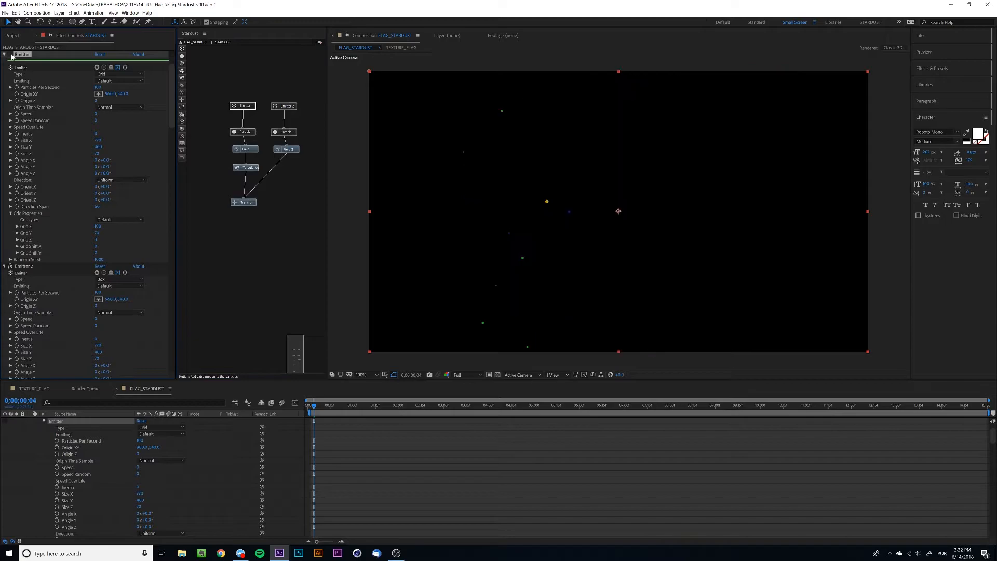
{"action": "left_click", "coordinate": [11, 55]}
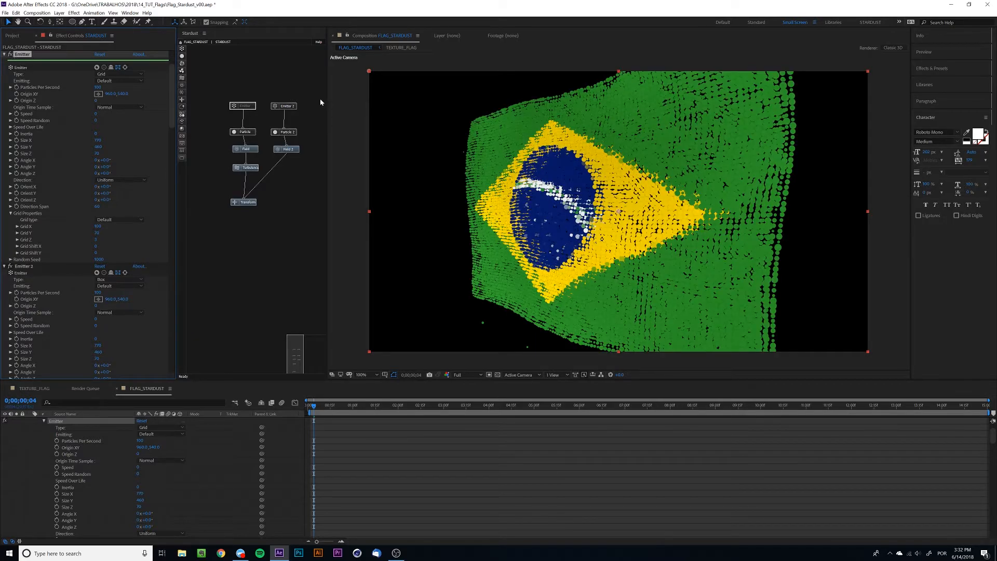
{"action": "left_click", "coordinate": [11, 55]}
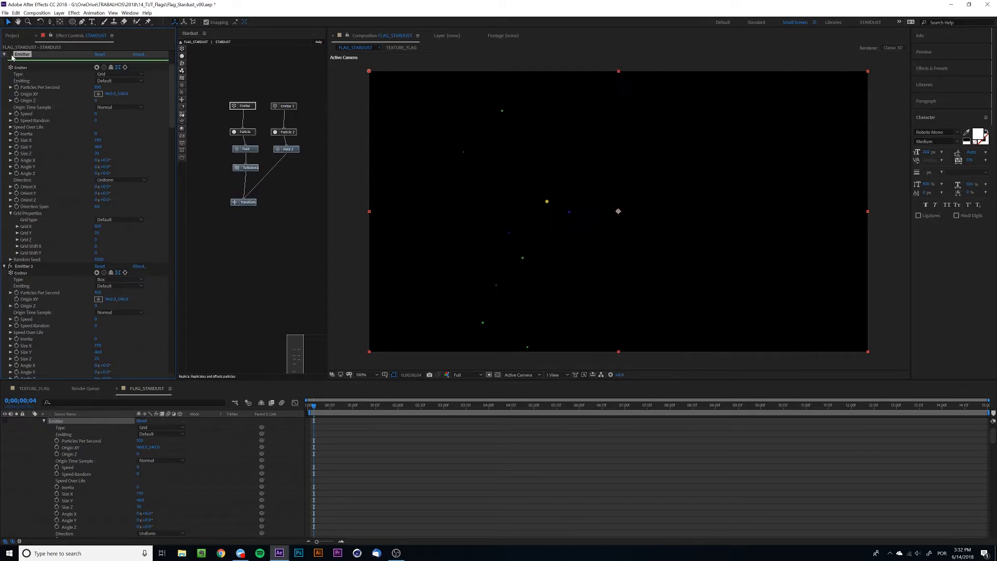
Step: Rename the original Emitter to Bandeira
{"action": "left_click", "coordinate": [245, 107]}
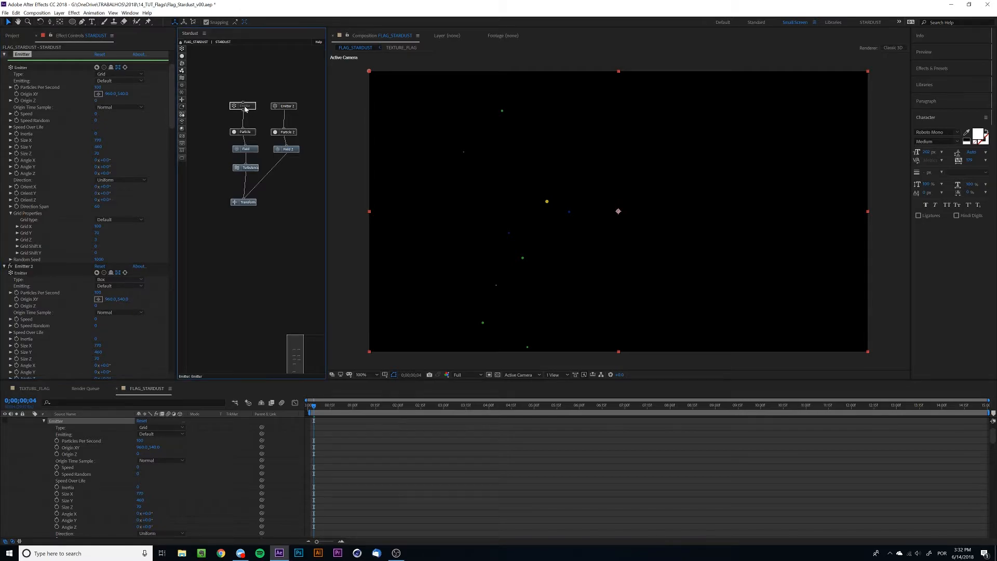
{"action": "key", "text": "Return"}
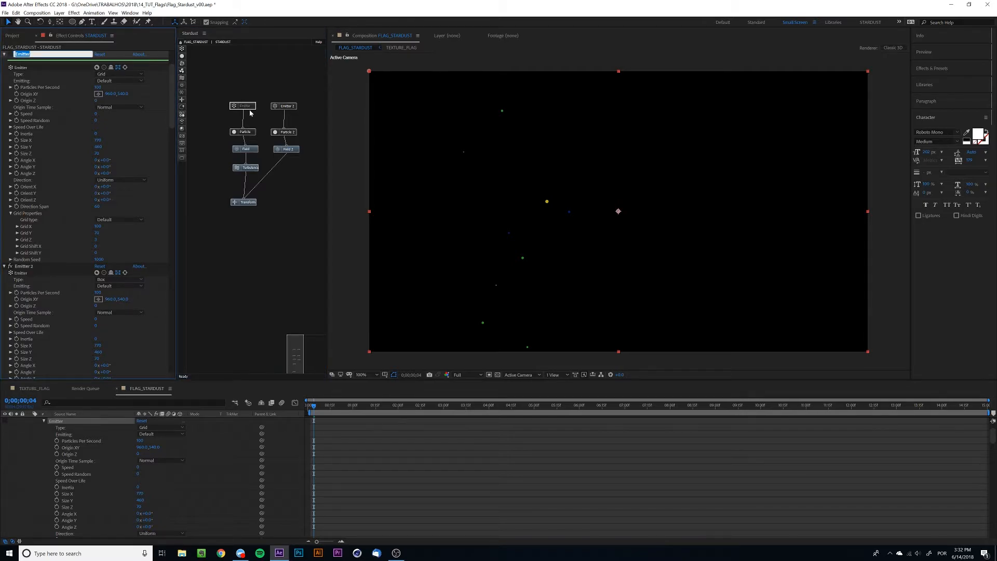
{"action": "type", "text": "Bra"}
{"action": "key", "text": "Return"}
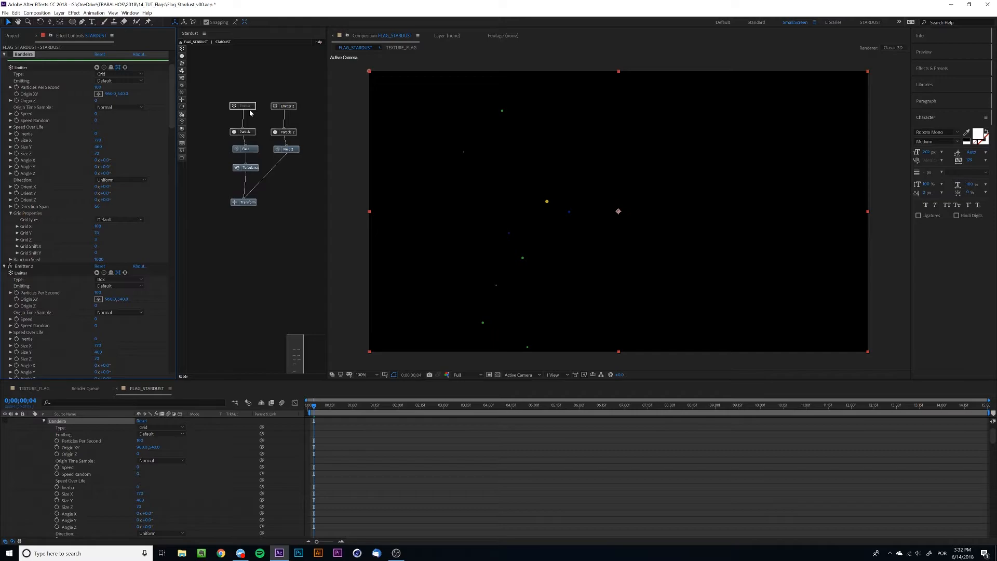
Step: Rename Emitter 2 to 2nd Emitter and move the current time to 0;00;01;10
{"action": "left_click", "coordinate": [284, 107]}
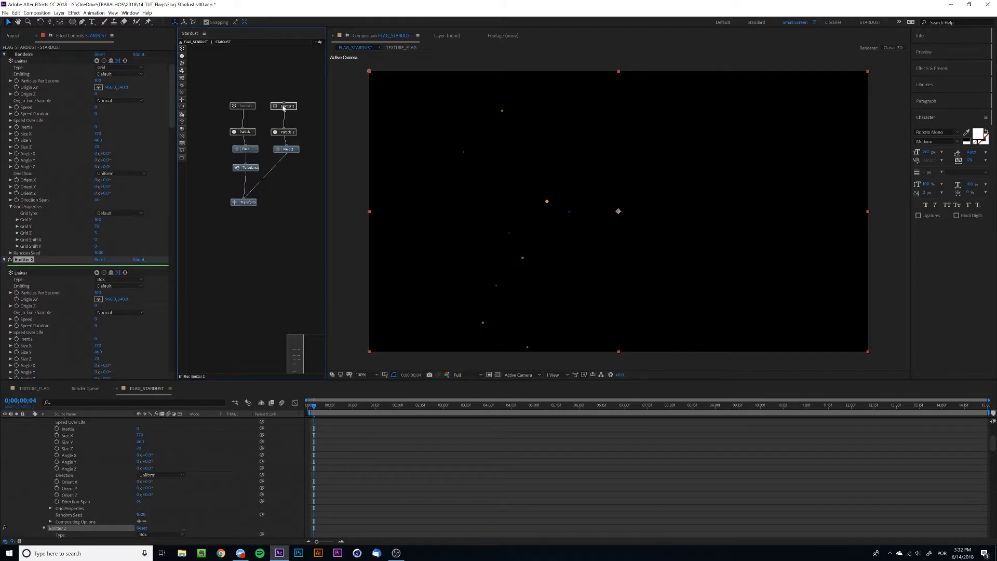
{"action": "key", "text": "Return"}
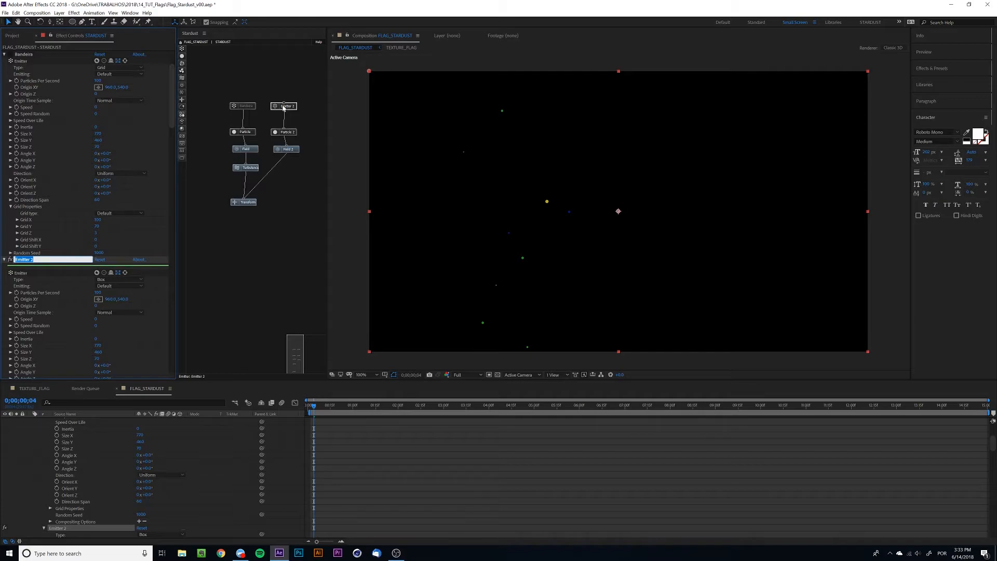
{"action": "type", "text": "2nd"}
{"action": "key", "text": "Return"}
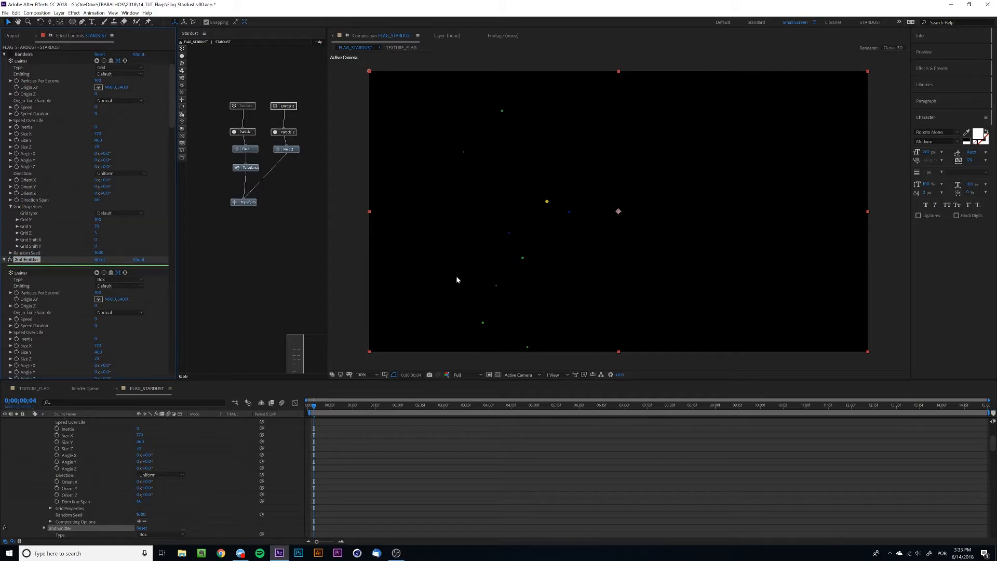
{"action": "left_click_drag", "start_coordinate": [313, 407], "coordinate": [363, 409]}
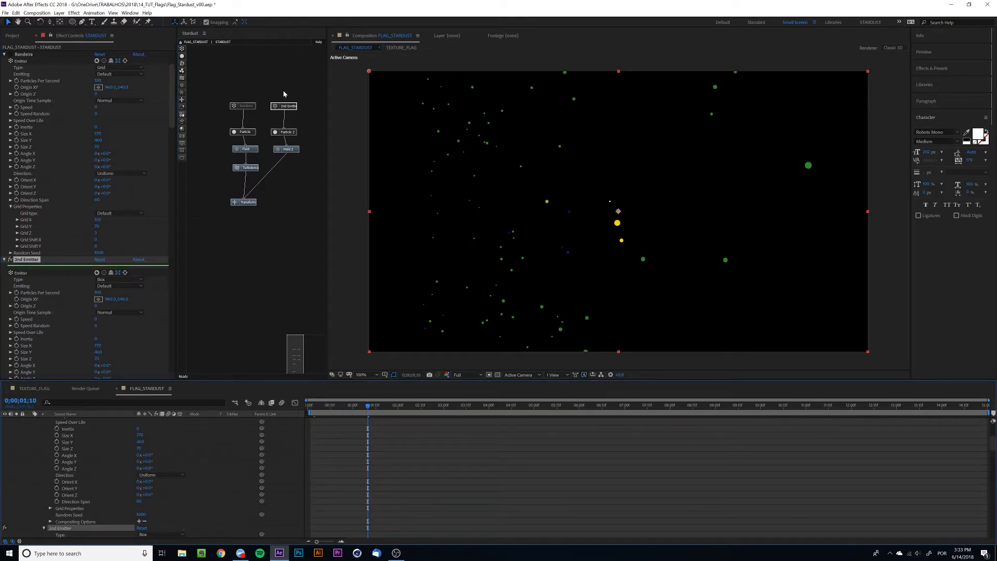
Step: Set the Particle 2 size to 6 pixels and its Size Random to 100
{"action": "left_click", "coordinate": [279, 108]}
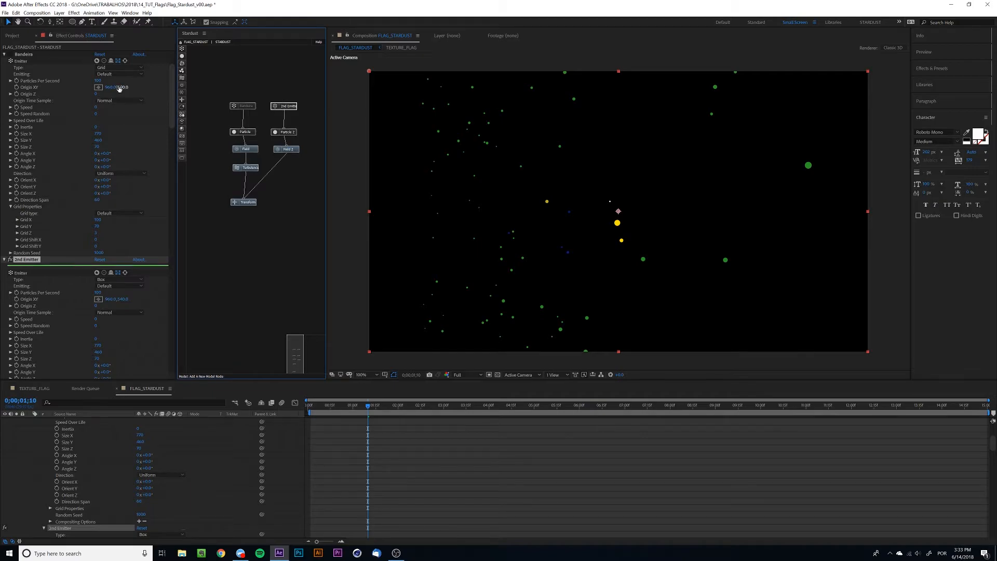
{"action": "left_click", "coordinate": [281, 131]}
{"action": "scroll", "coordinate": [100, 283], "scroll_direction": "down", "scroll_amount": 2}
{"action": "scroll", "coordinate": [100, 283], "scroll_direction": "down", "scroll_amount": 1}
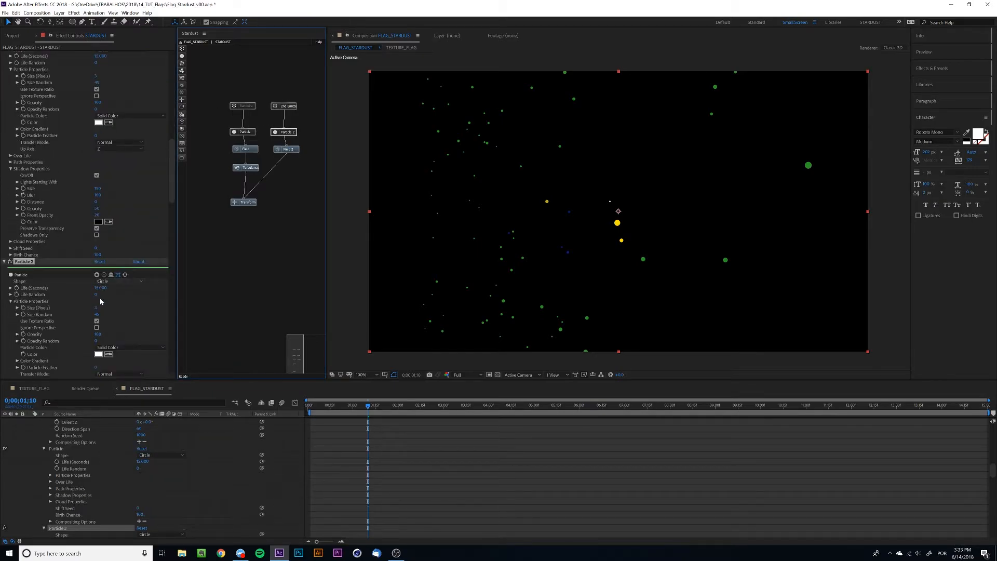
{"action": "left_click", "coordinate": [96, 308]}
{"action": "type", "text": "6"}
{"action": "key", "text": "Return"}
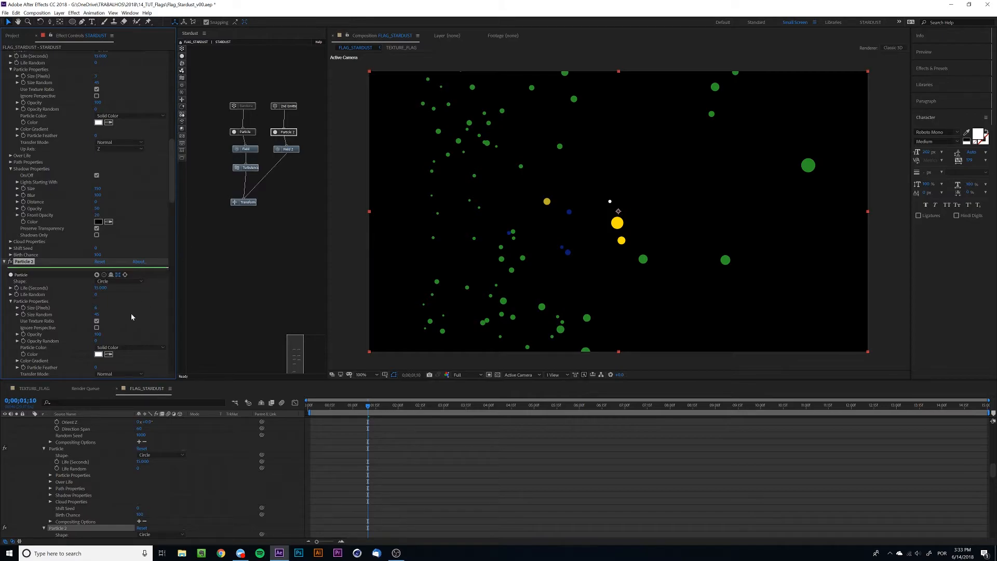
{"action": "left_click_drag", "start_coordinate": [94, 316], "coordinate": [107, 315]}
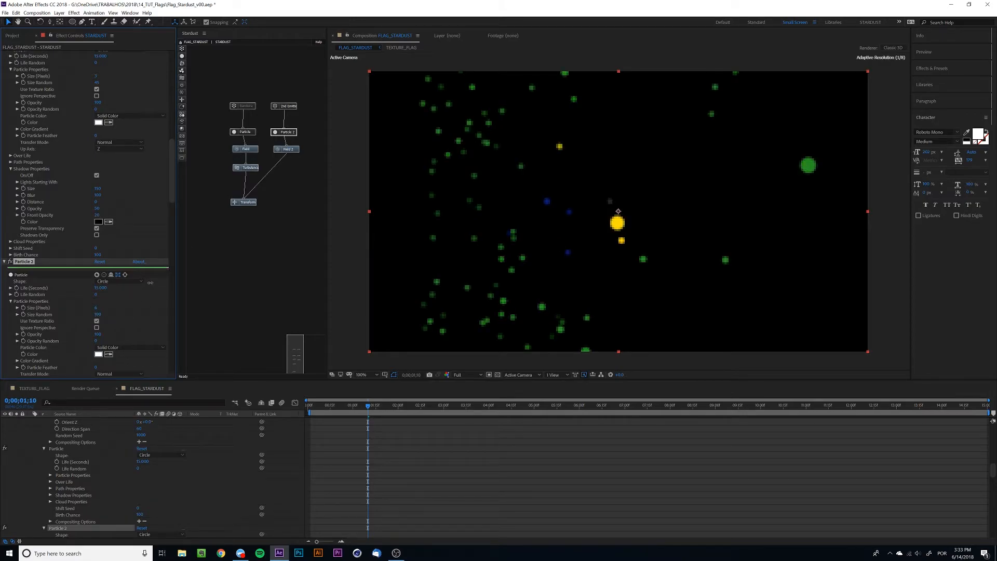
Step: Set the 2nd Emitter's Speed to 20 and preview the motion of its particles
{"action": "left_click", "coordinate": [289, 149]}
{"action": "scroll", "coordinate": [46, 294], "scroll_direction": "down", "scroll_amount": 4}
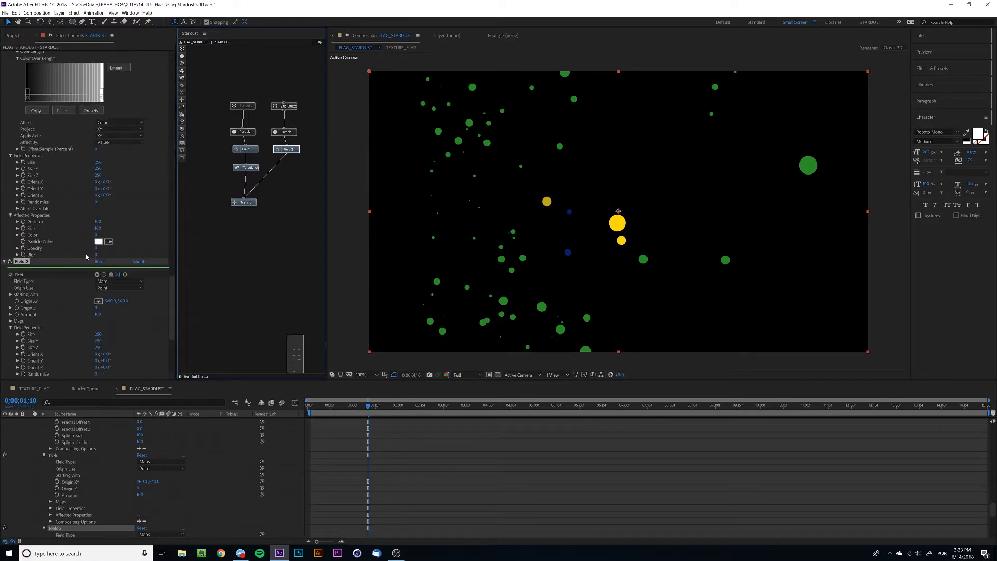
{"action": "left_click", "coordinate": [289, 107]}
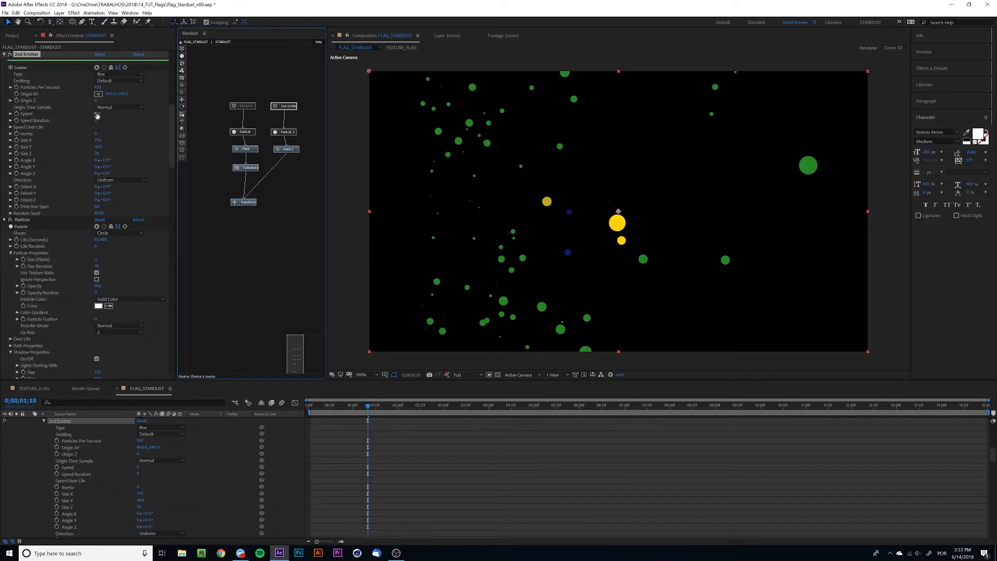
{"action": "left_click", "coordinate": [96, 113]}
{"action": "type", "text": "20"}
{"action": "key", "text": "Return"}
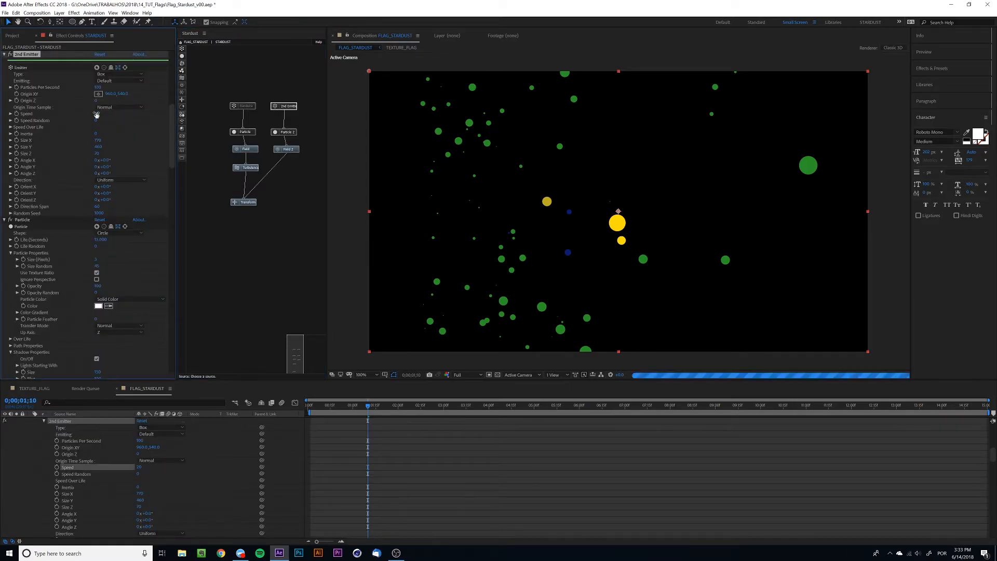
{"action": "key", "text": "space"}
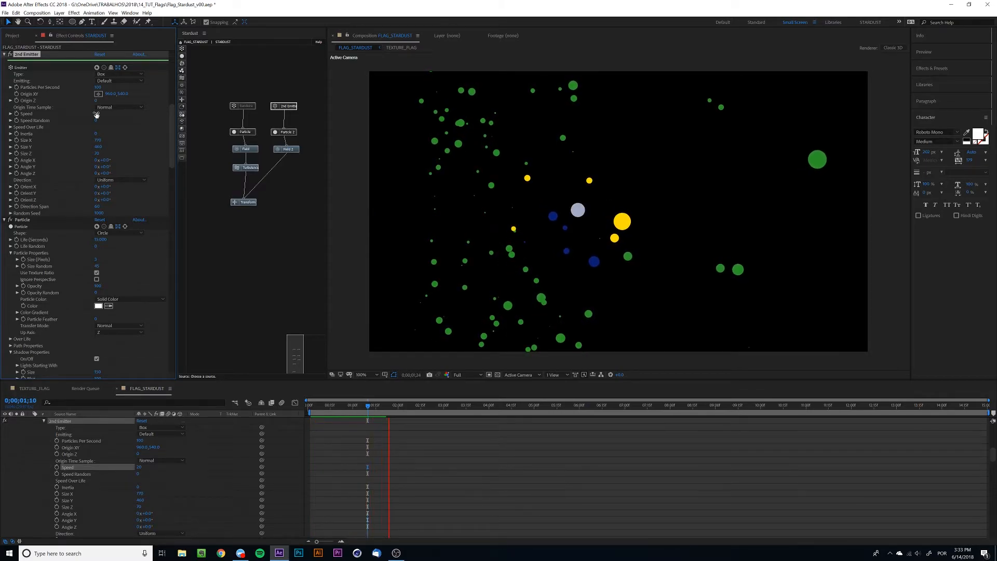
{"action": "key", "text": "space"}
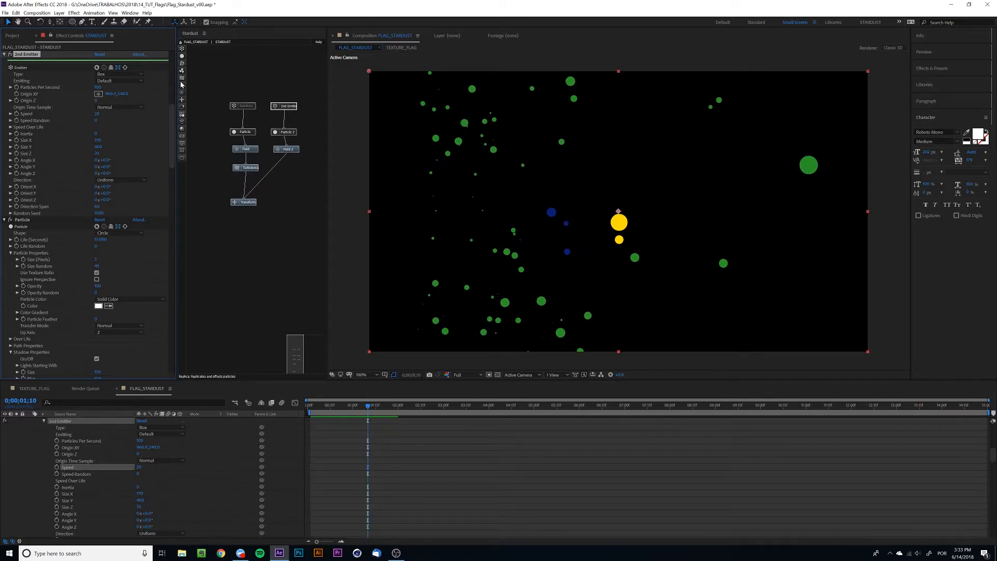
Step: Add a Force node connected to Field 2 and give it a strong negative Wind Z
{"action": "left_click_drag", "start_coordinate": [182, 73], "coordinate": [292, 206]}
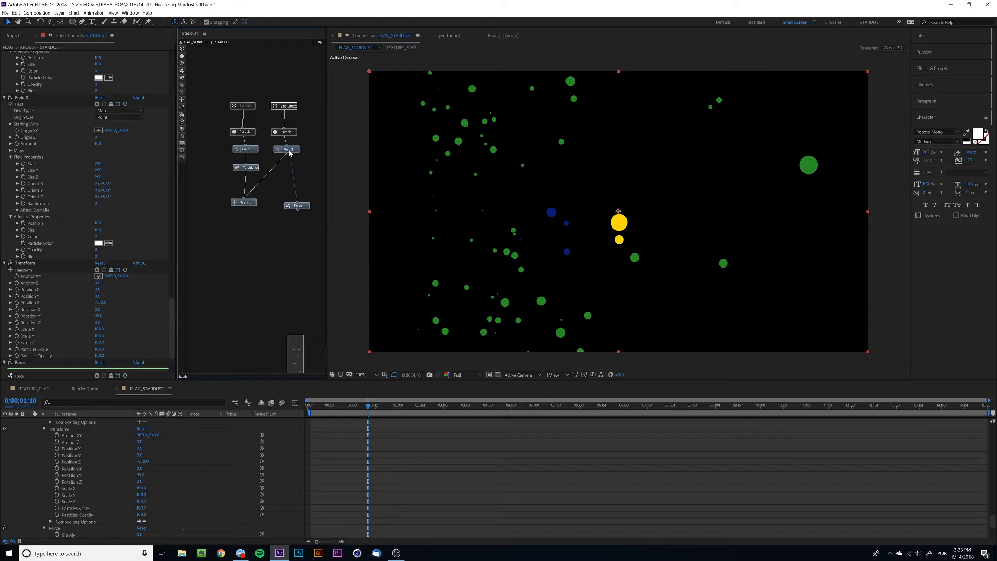
{"action": "left_click_drag", "start_coordinate": [289, 154], "coordinate": [288, 153]}
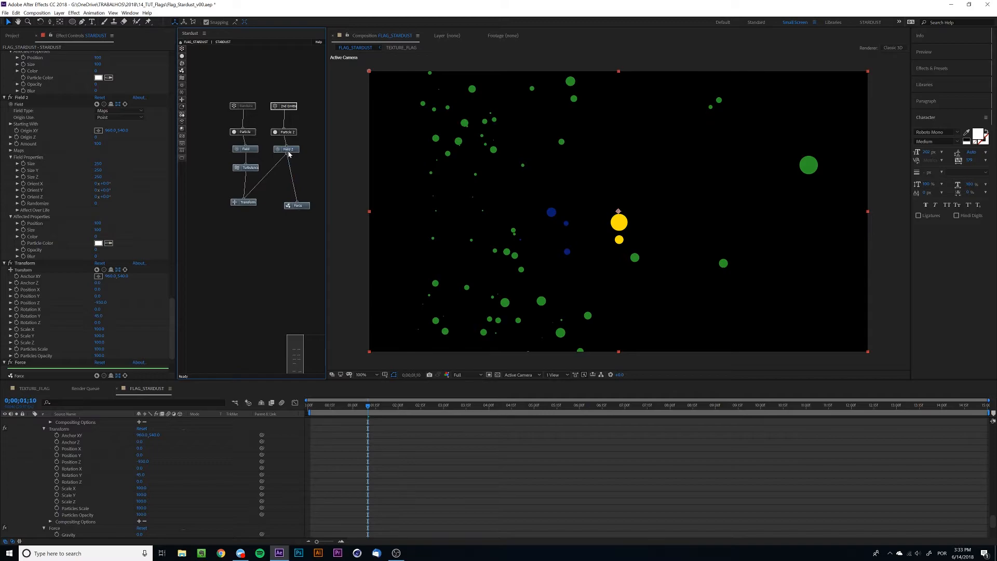
{"action": "left_click", "coordinate": [297, 206]}
{"action": "scroll", "coordinate": [67, 284], "scroll_direction": "down", "scroll_amount": 4}
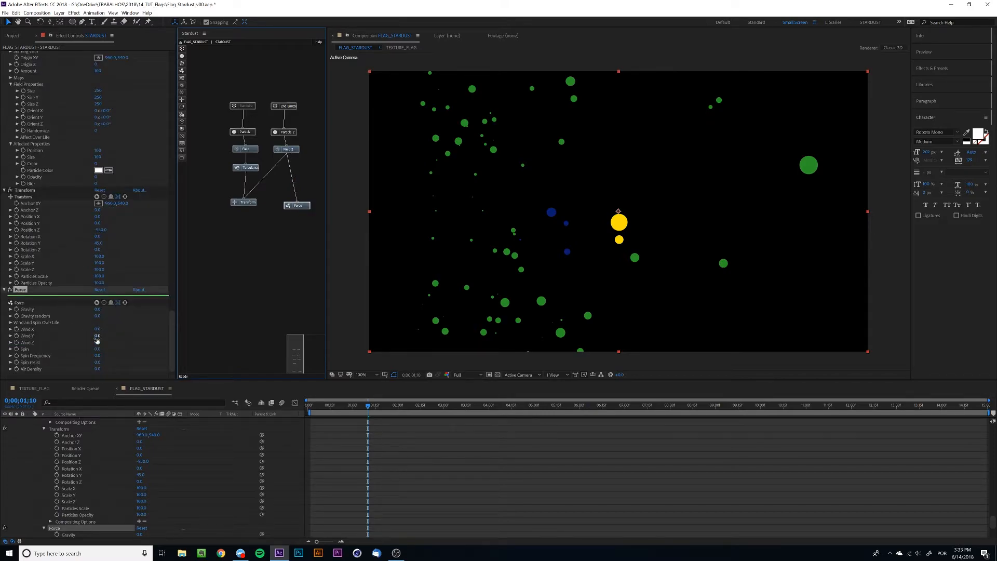
{"action": "left_click_drag", "start_coordinate": [97, 343], "coordinate": [71, 341]}
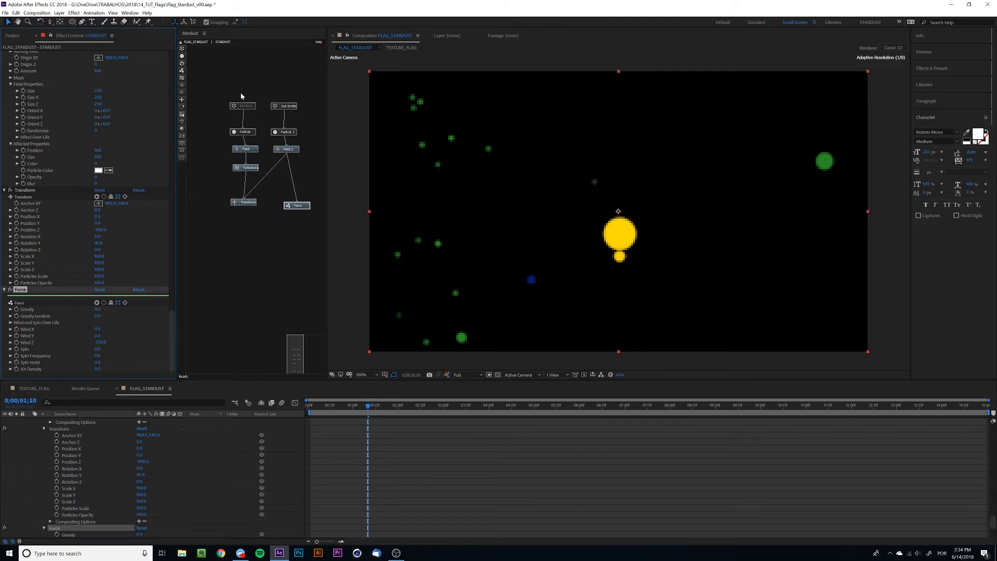
Step: Set the Particle 2 size to 2 pixels and its Size Random to 50
{"action": "left_click", "coordinate": [275, 133]}
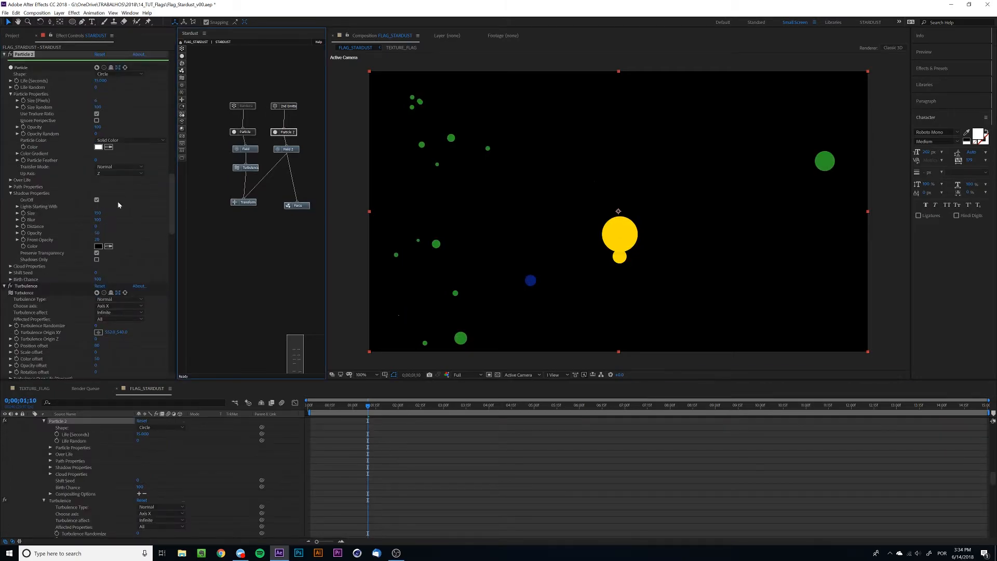
{"action": "left_click", "coordinate": [95, 100]}
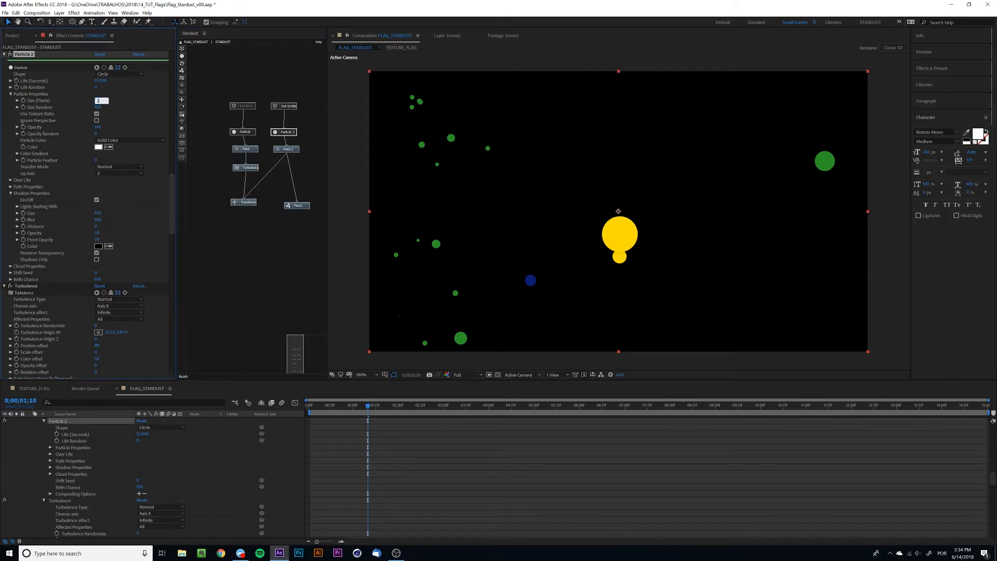
{"action": "type", "text": "2"}
{"action": "key", "text": "Return"}
{"action": "left_click", "coordinate": [96, 108]}
{"action": "type", "text": "50"}
{"action": "key", "text": "Return"}
Step: Re-enable the Bandeira emitter and preview the flag together with the loose particles
{"action": "left_click", "coordinate": [232, 105]}
{"action": "left_click", "coordinate": [10, 54]}
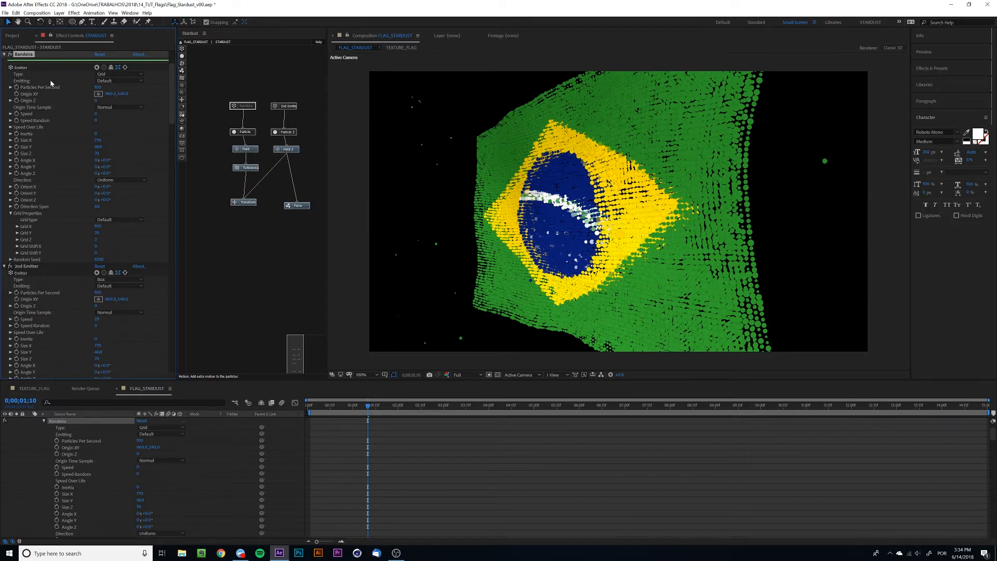
{"action": "key", "text": "space"}
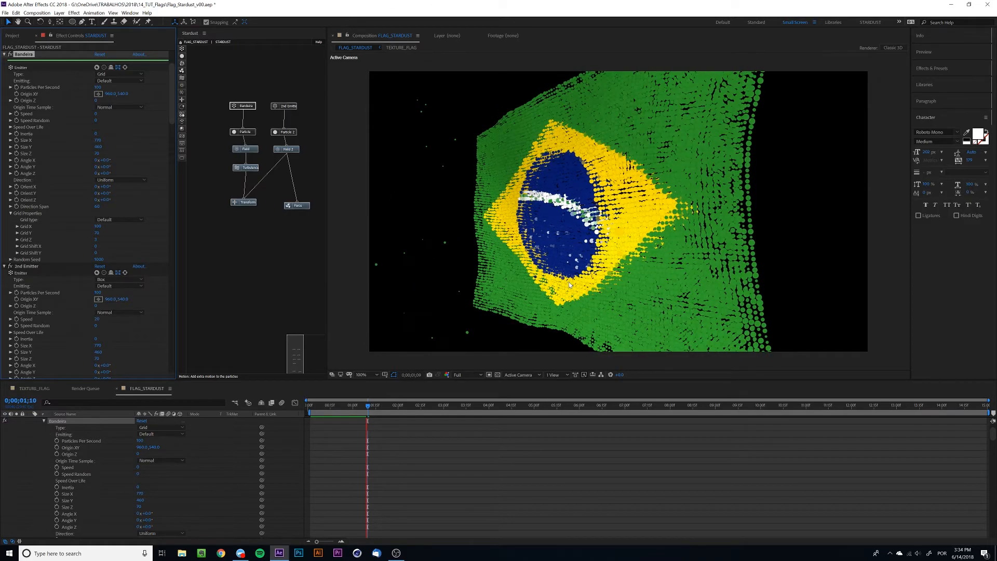
{"action": "key", "text": "space"}
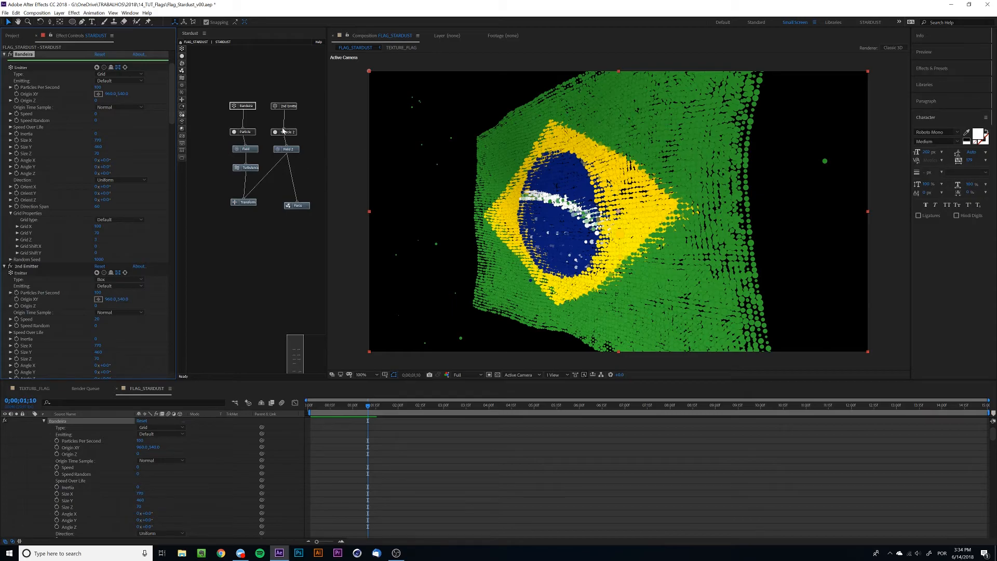
Step: Review the flag's Particle settings, set the Bandeira emitter's Speed to 5, and preview the scattering flag
{"action": "left_click", "coordinate": [235, 132]}
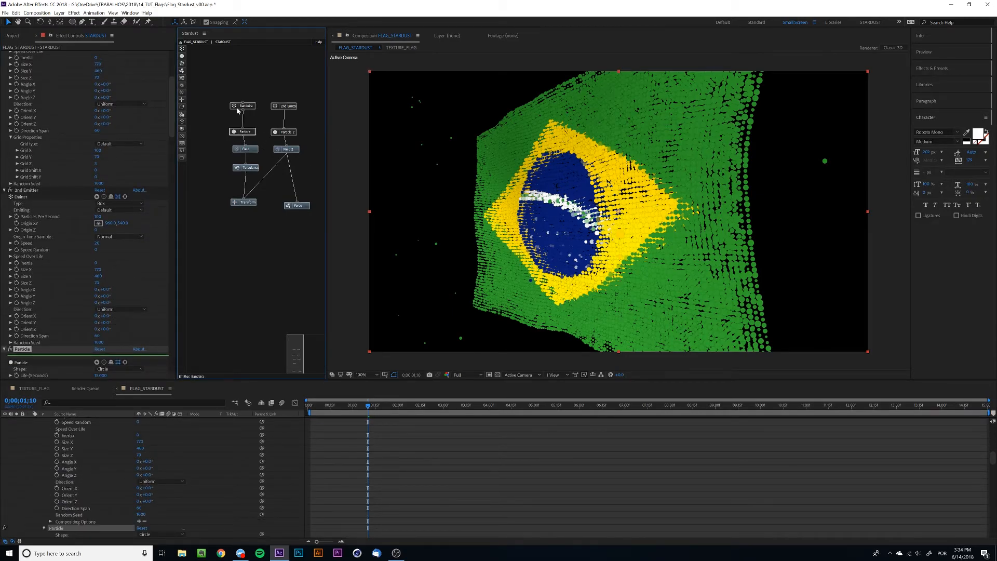
{"action": "scroll", "coordinate": [76, 292], "scroll_direction": "down", "scroll_amount": 1}
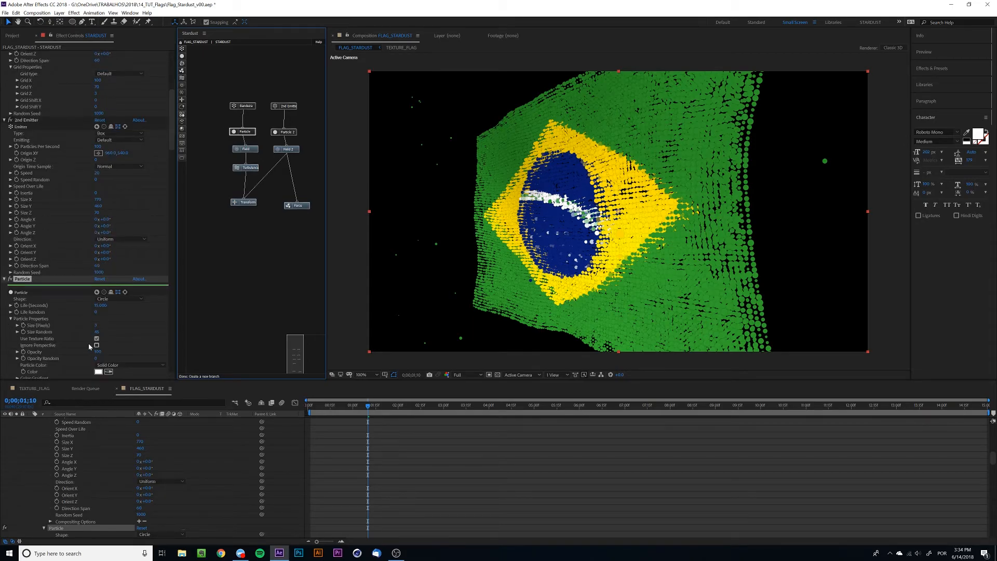
{"action": "scroll", "coordinate": [83, 350], "scroll_direction": "down", "scroll_amount": 4}
{"action": "scroll", "coordinate": [82, 335], "scroll_direction": "down", "scroll_amount": 3}
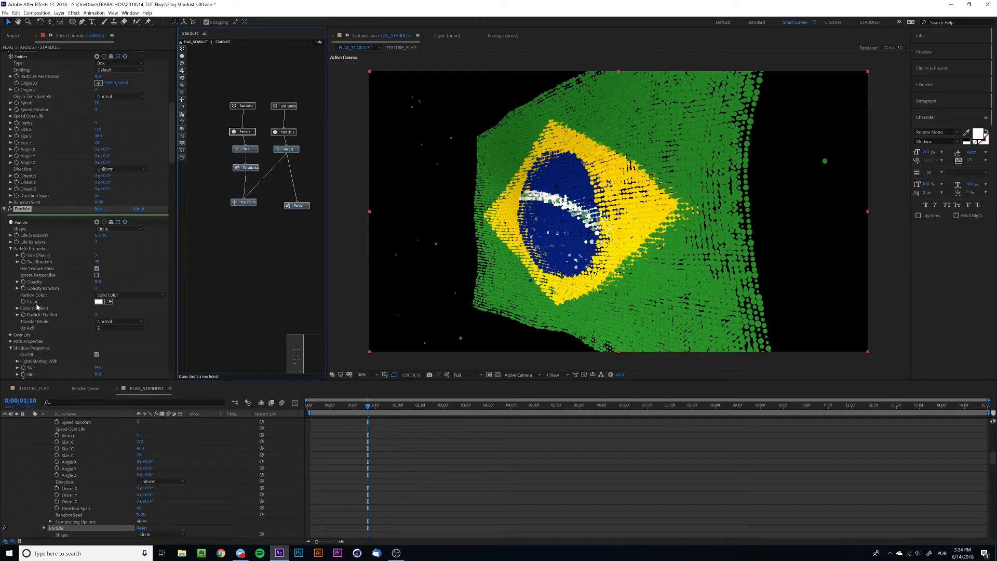
{"action": "scroll", "coordinate": [69, 105], "scroll_direction": "up", "scroll_amount": 6}
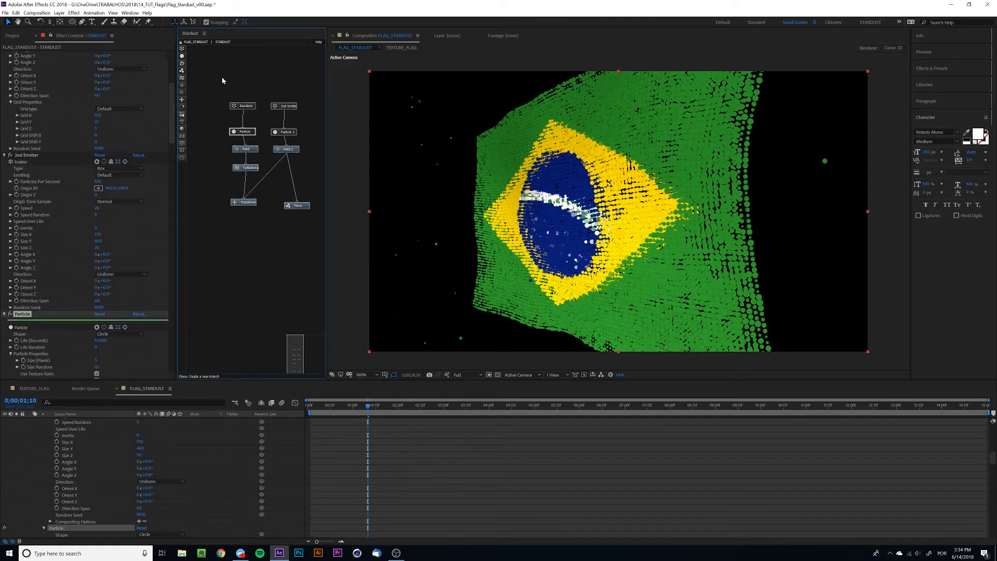
{"action": "left_click", "coordinate": [245, 105]}
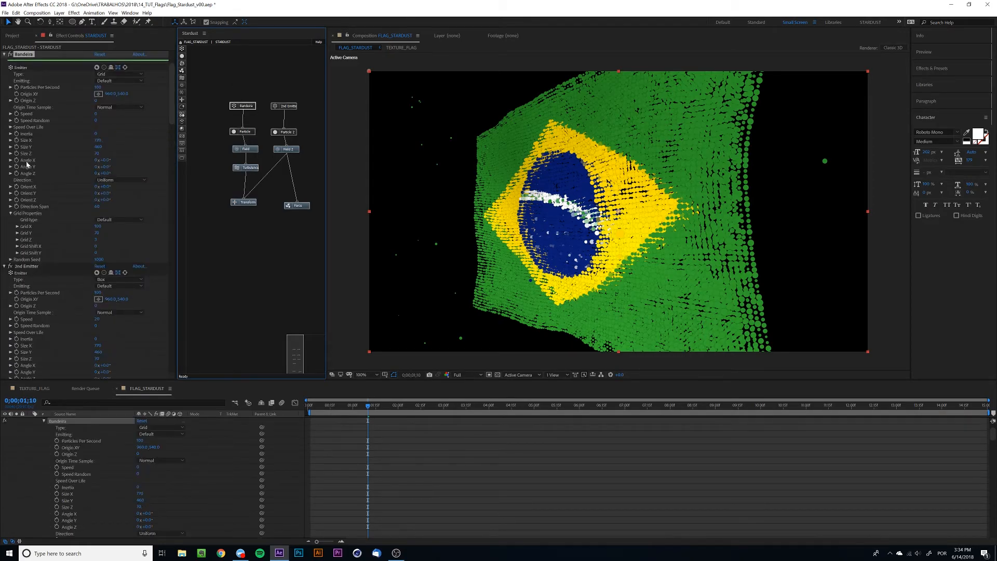
{"action": "left_click", "coordinate": [95, 114]}
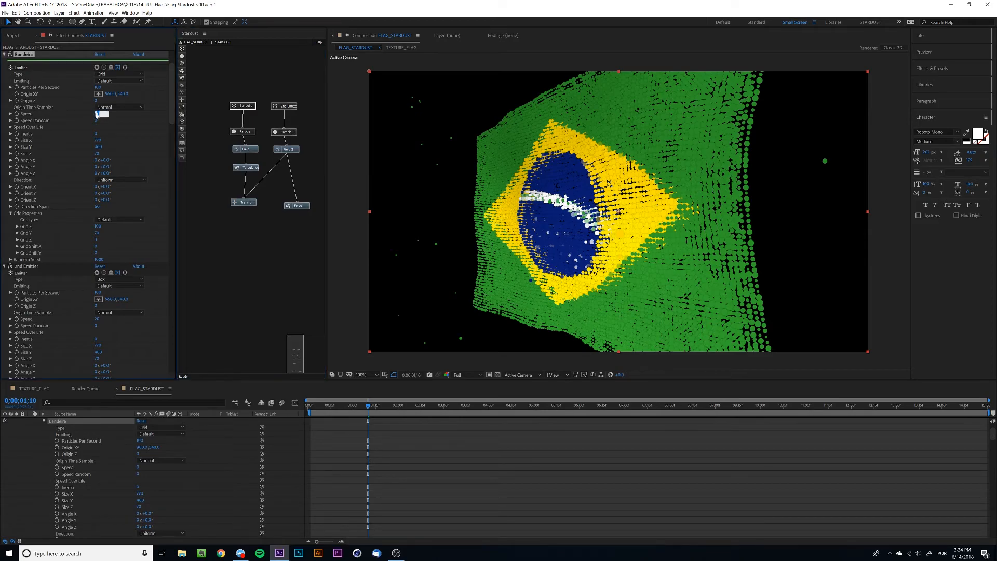
{"action": "type", "text": "5"}
{"action": "key", "text": "Return"}
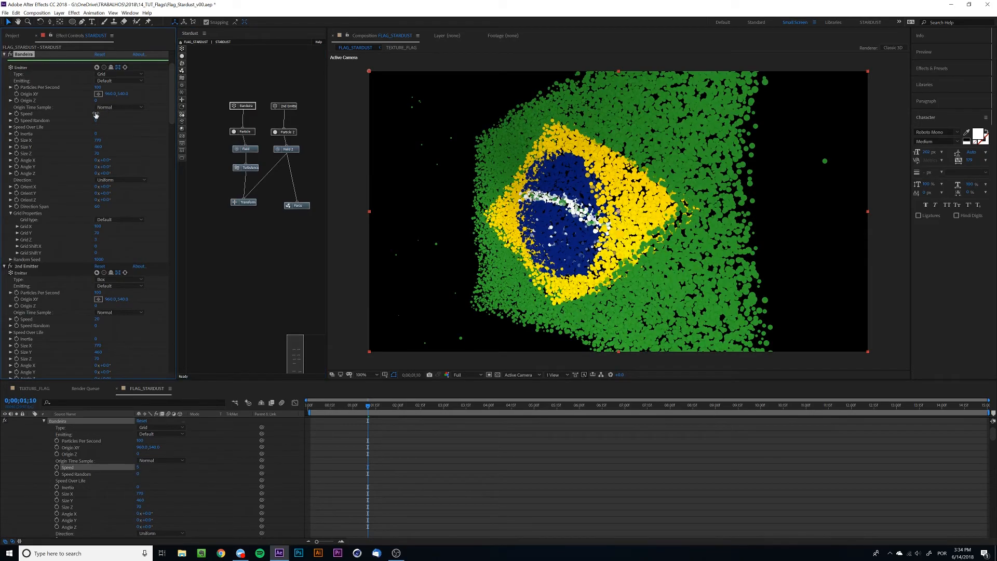
{"action": "key", "text": "space"}
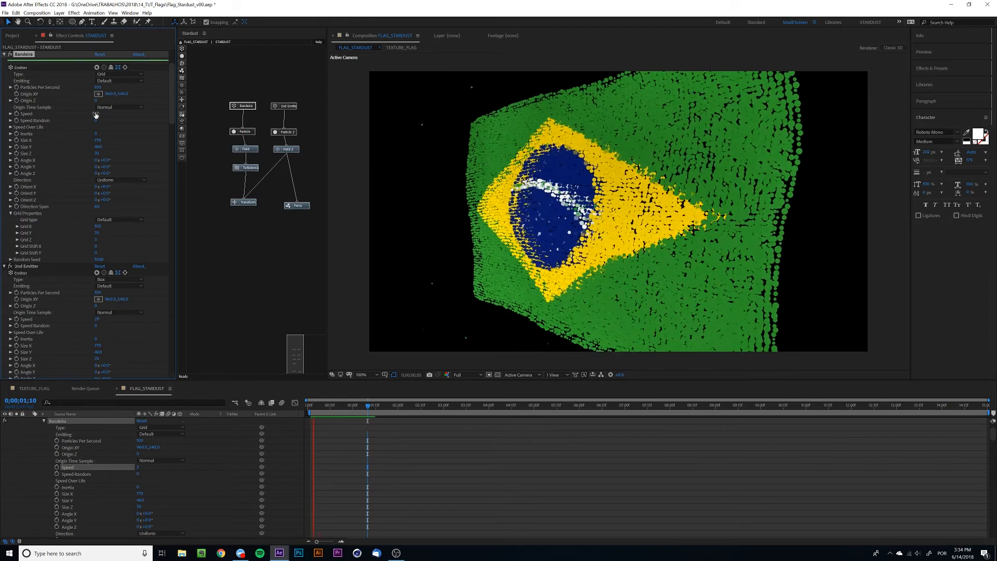
{"action": "key", "text": "space"}
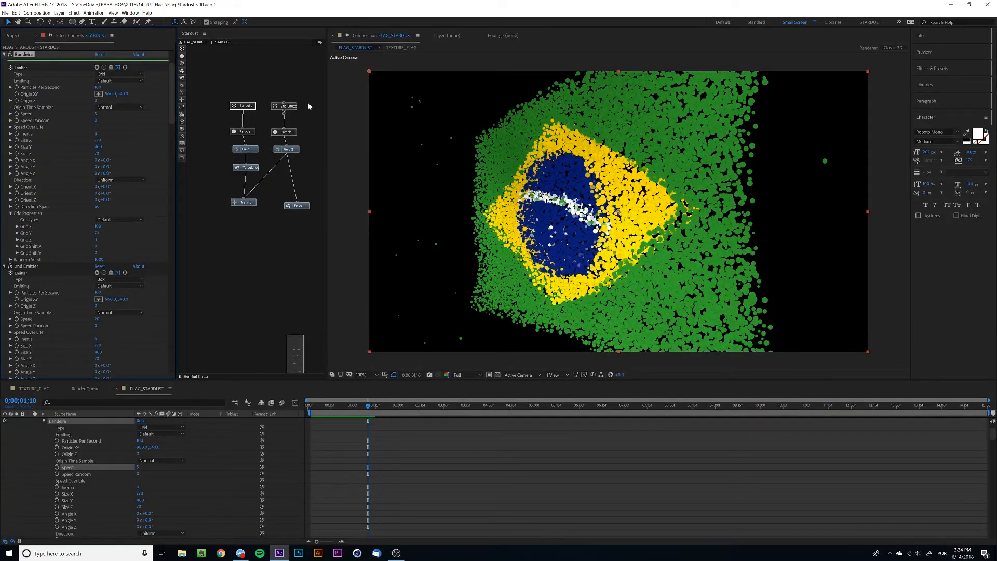
Step: Adjust the 2nd Emitter's Size X, set its Particles Per Second to 350, and preview the animation
{"action": "left_click", "coordinate": [284, 107]}
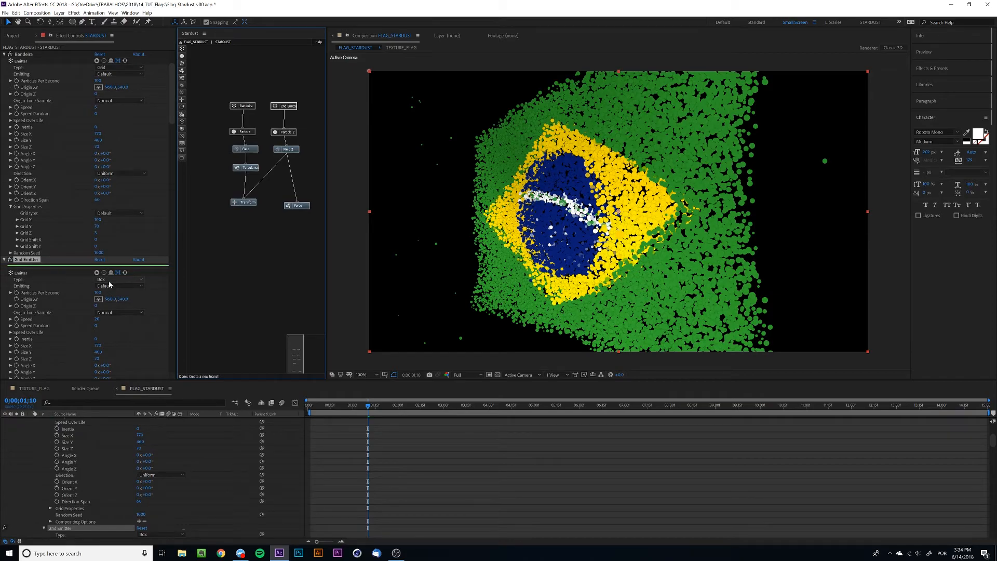
{"action": "left_click_drag", "start_coordinate": [94, 347], "coordinate": [94, 345]}
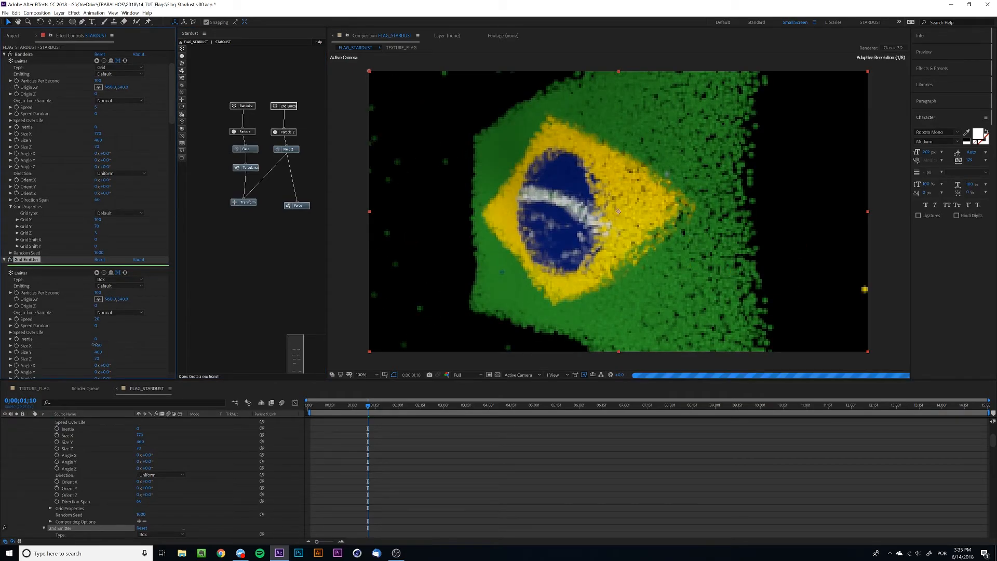
{"action": "left_click", "coordinate": [99, 292]}
{"action": "type", "text": "350"}
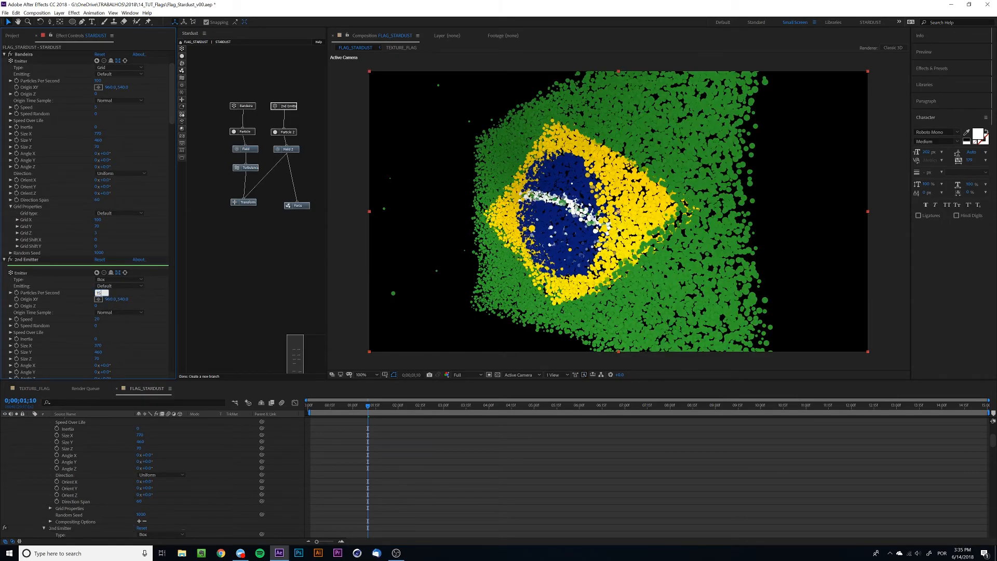
{"action": "key", "text": "Return"}
{"action": "key", "text": "space"}
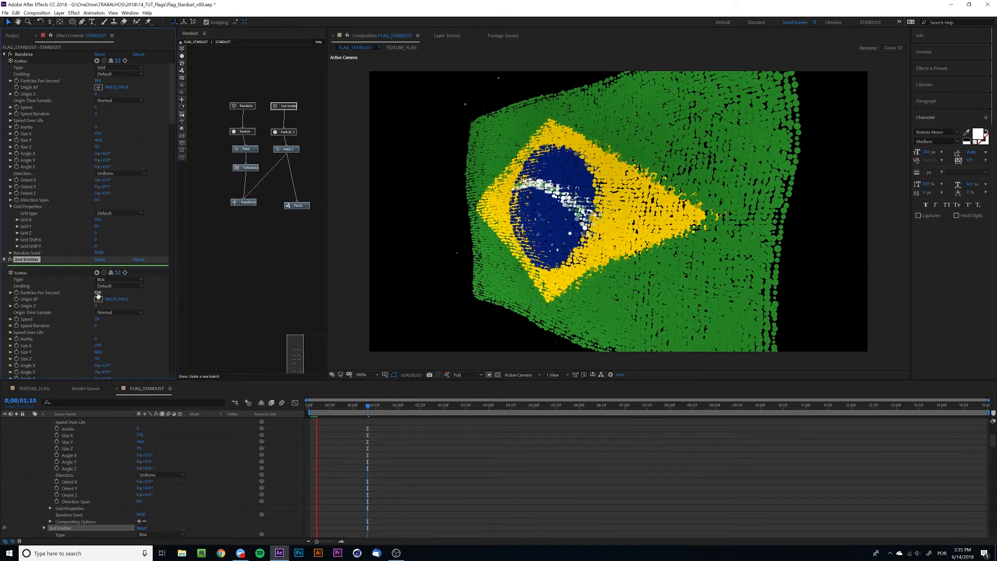